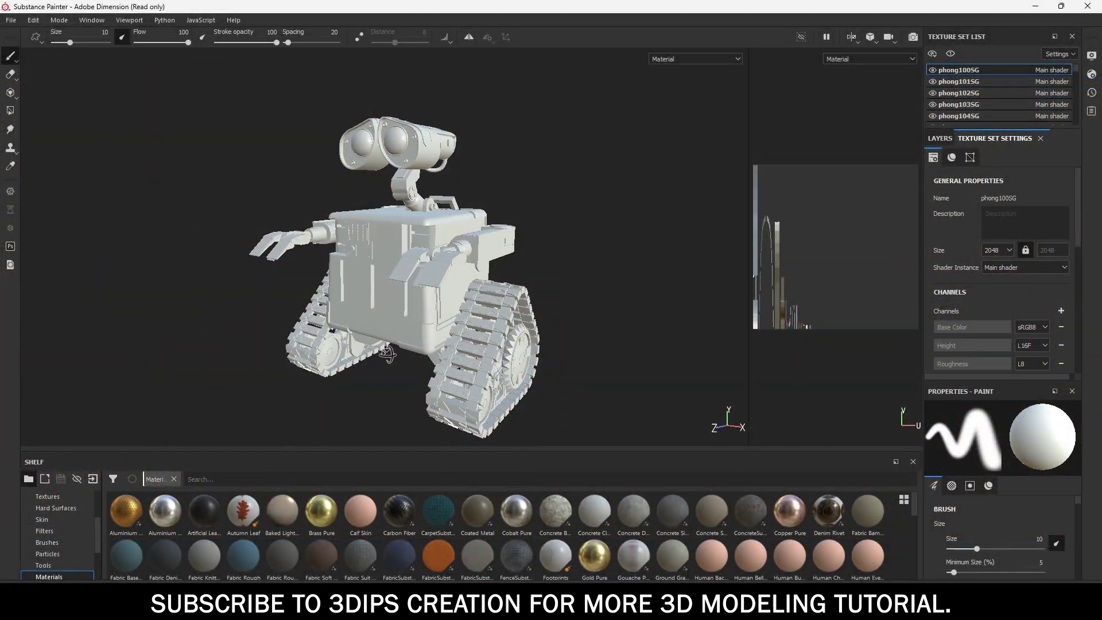
# Bake mesh maps at 2048 with Normal and ID off, Subsampling 4x4, matched By Mesh Name.
pyautogui.click(970, 157)
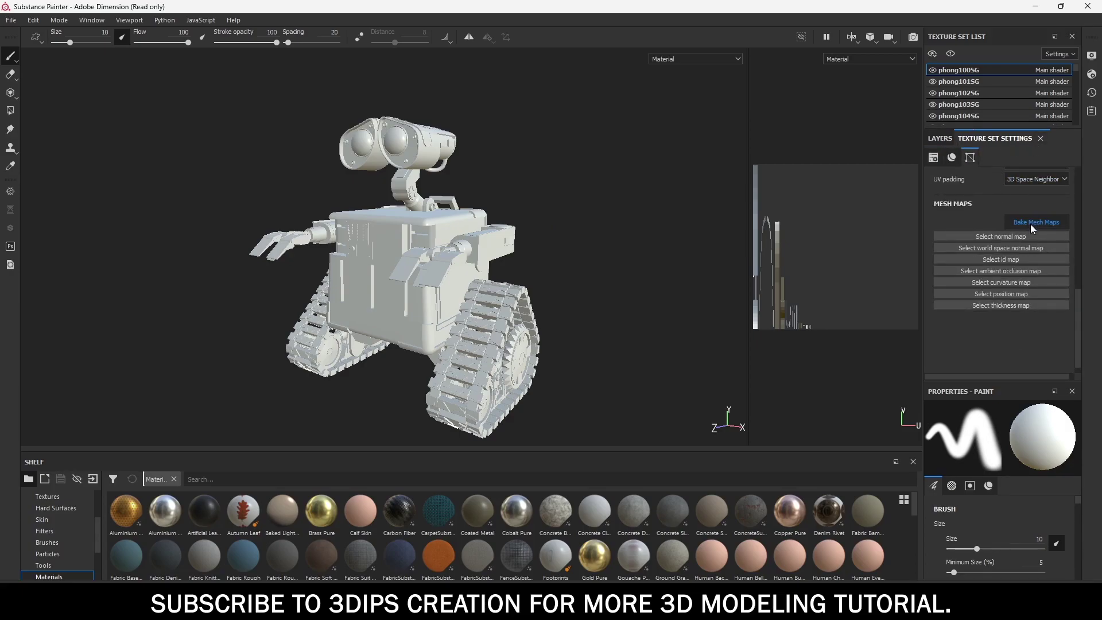
pyautogui.click(1031, 224)
pyautogui.click(530, 141)
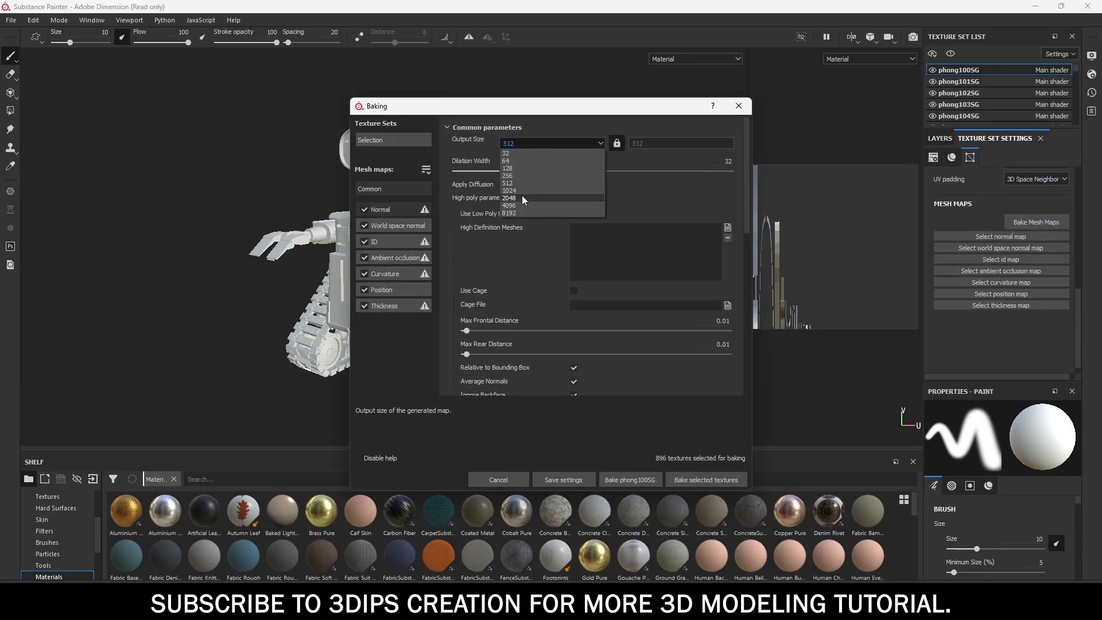
pyautogui.click(521, 194)
pyautogui.click(364, 209)
pyautogui.click(364, 241)
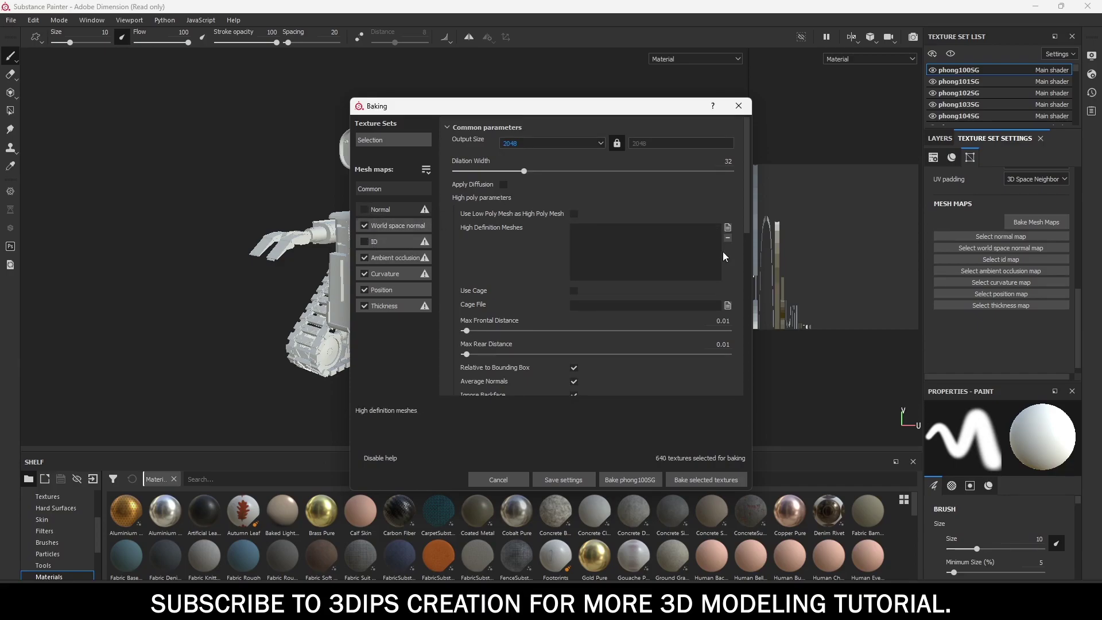
pyautogui.scroll(-3, 722, 251)
pyautogui.click(584, 239)
pyautogui.click(587, 263)
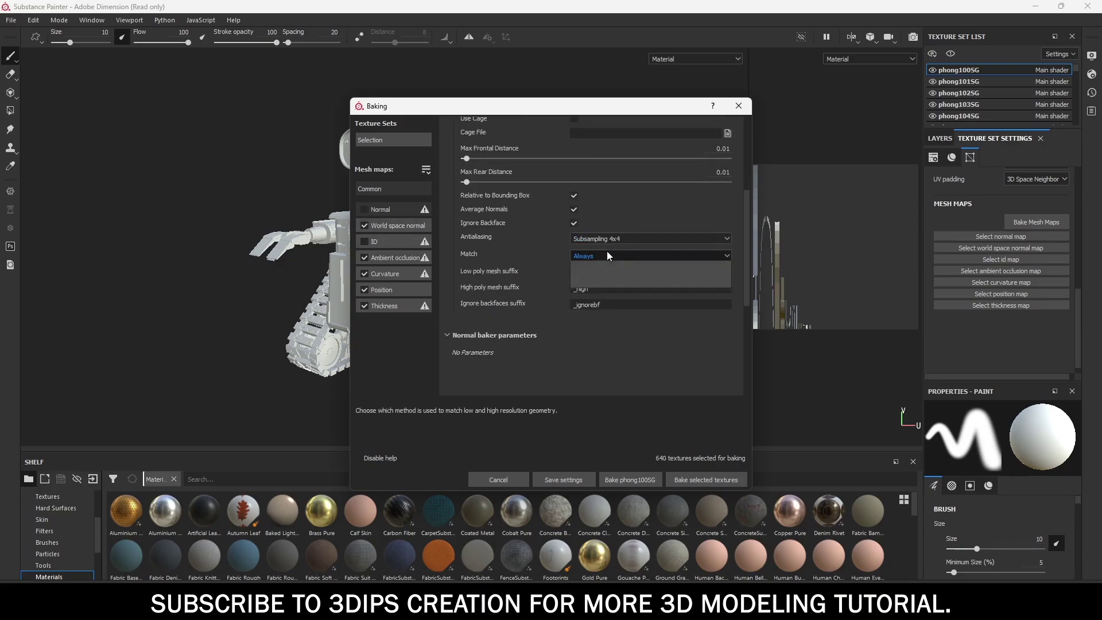
pyautogui.click(600, 272)
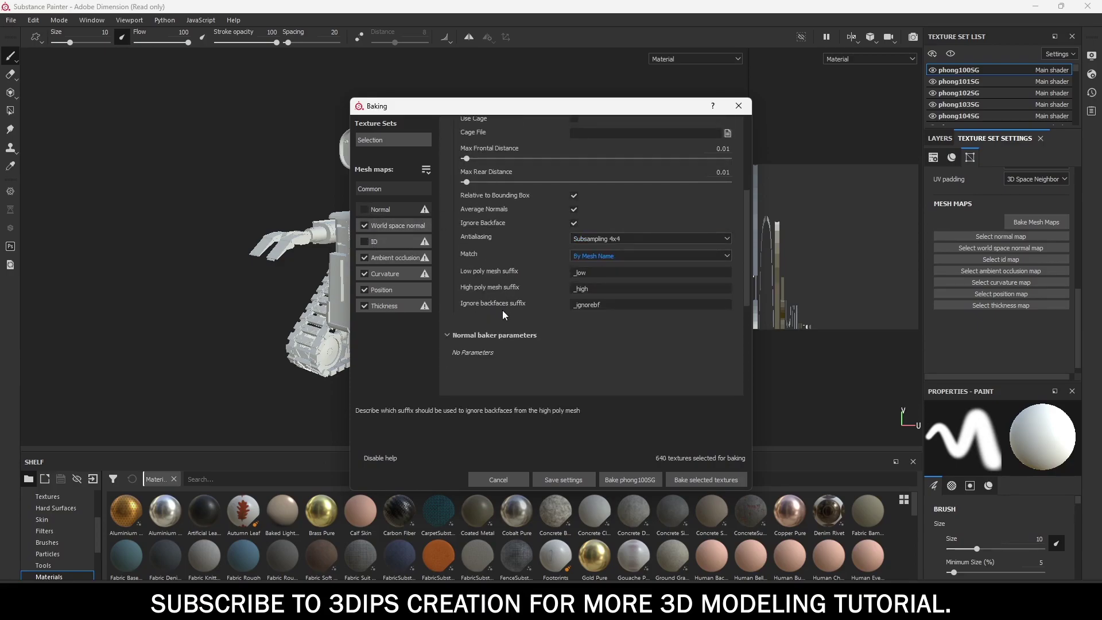
pyautogui.click(701, 477)
pyautogui.moveTo(496, 224); pyautogui.dragTo(582, 104)
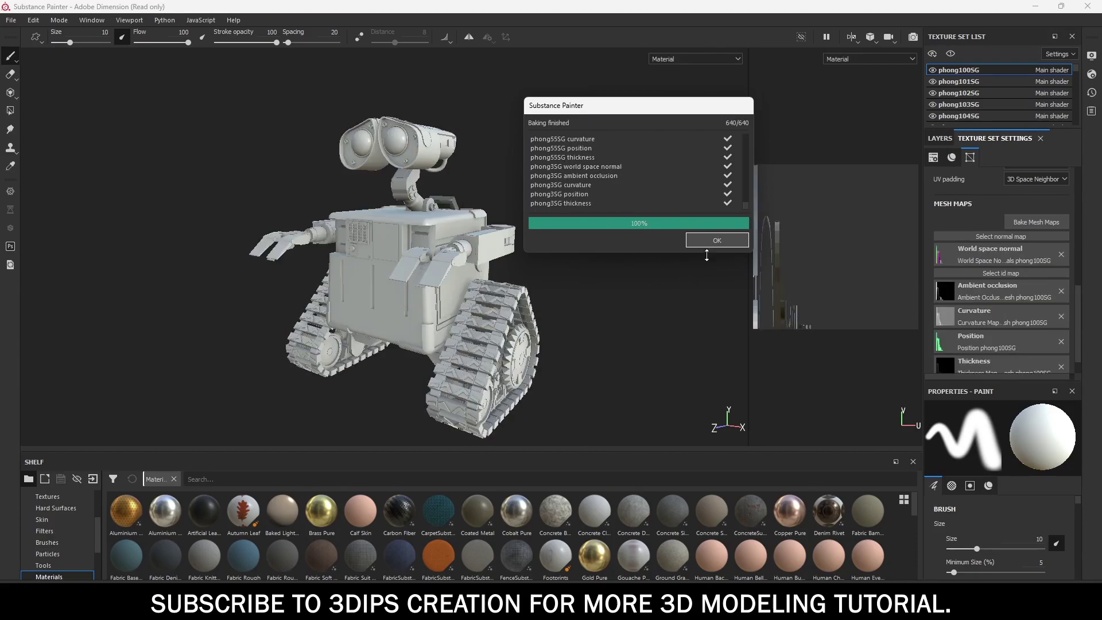
# Dismiss the bake report and browse the shelf's Smart materials list.
pyautogui.click(716, 240)
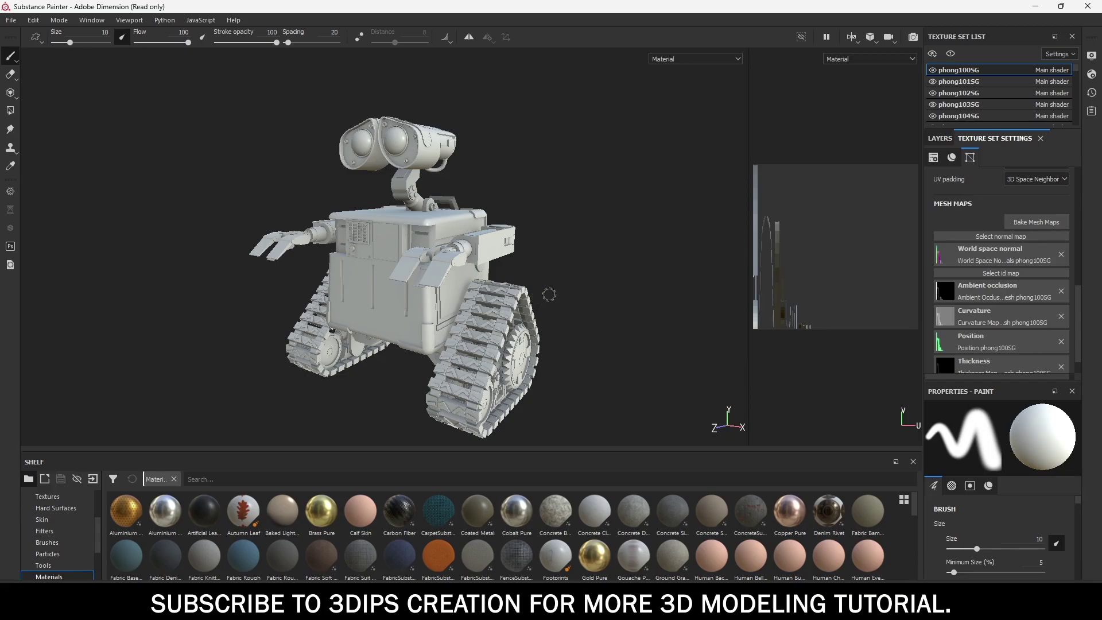
pyautogui.keyDown('alt'); pyautogui.moveTo(585, 313); pyautogui.dragTo(678, 276); pyautogui.keyUp('alt')
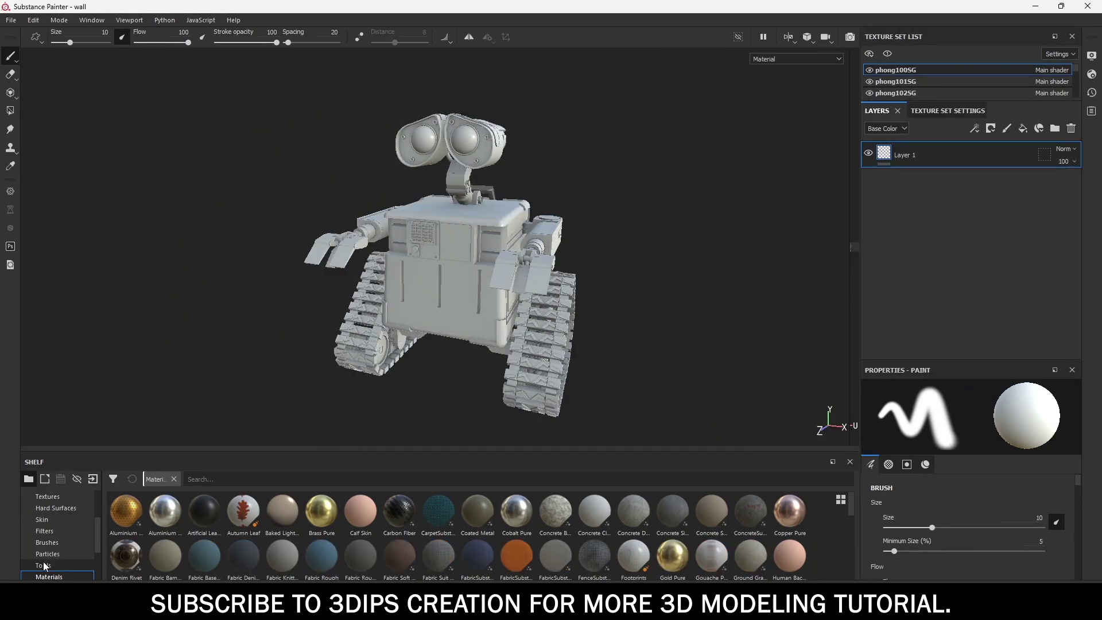
pyautogui.scroll(-1, 46, 568)
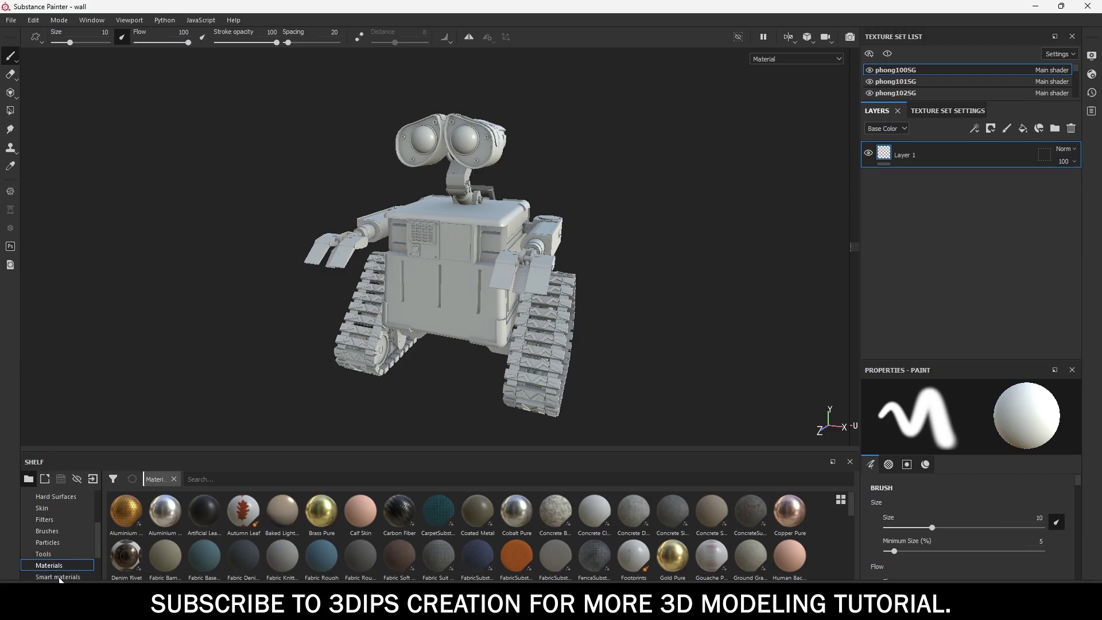
pyautogui.scroll(-2, 60, 574)
pyautogui.click(58, 531)
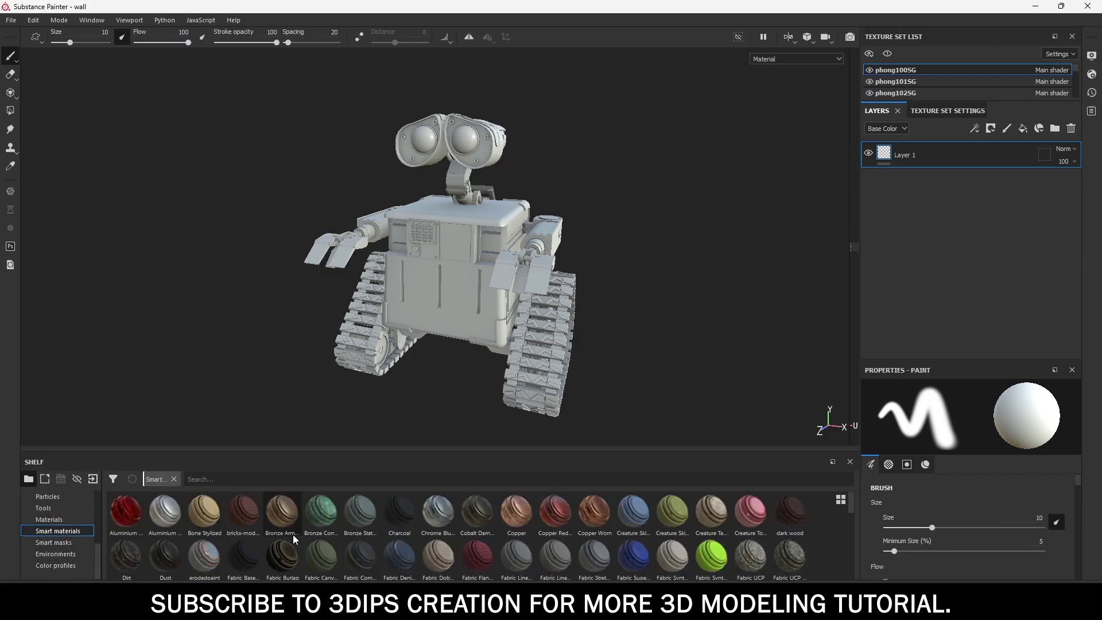
pyautogui.scroll(-5, 394, 546)
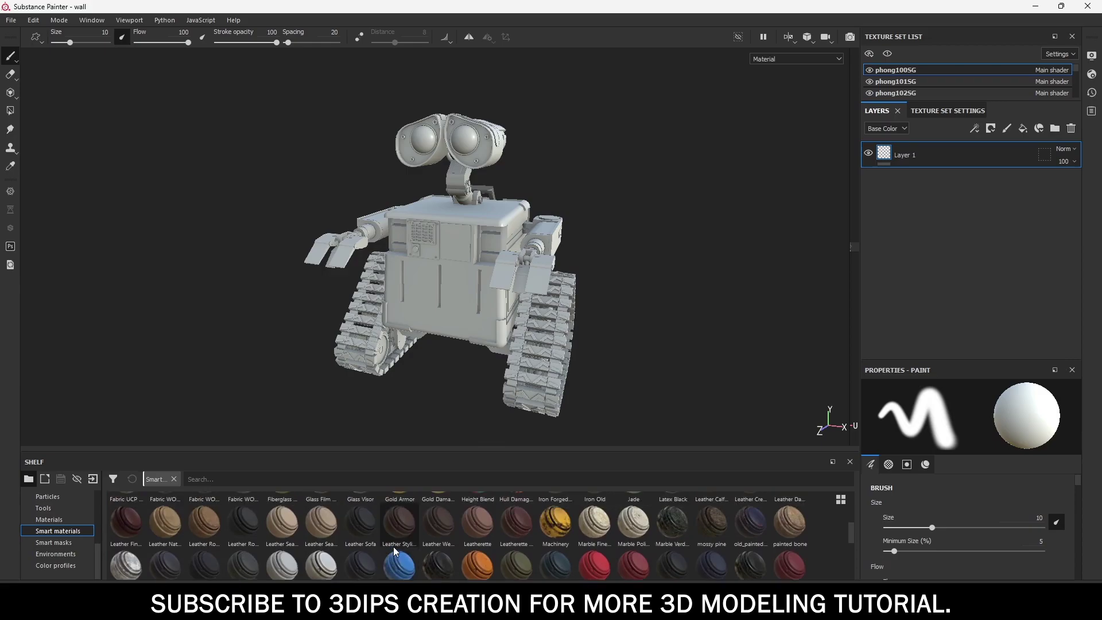
pyautogui.scroll(-2, 394, 547)
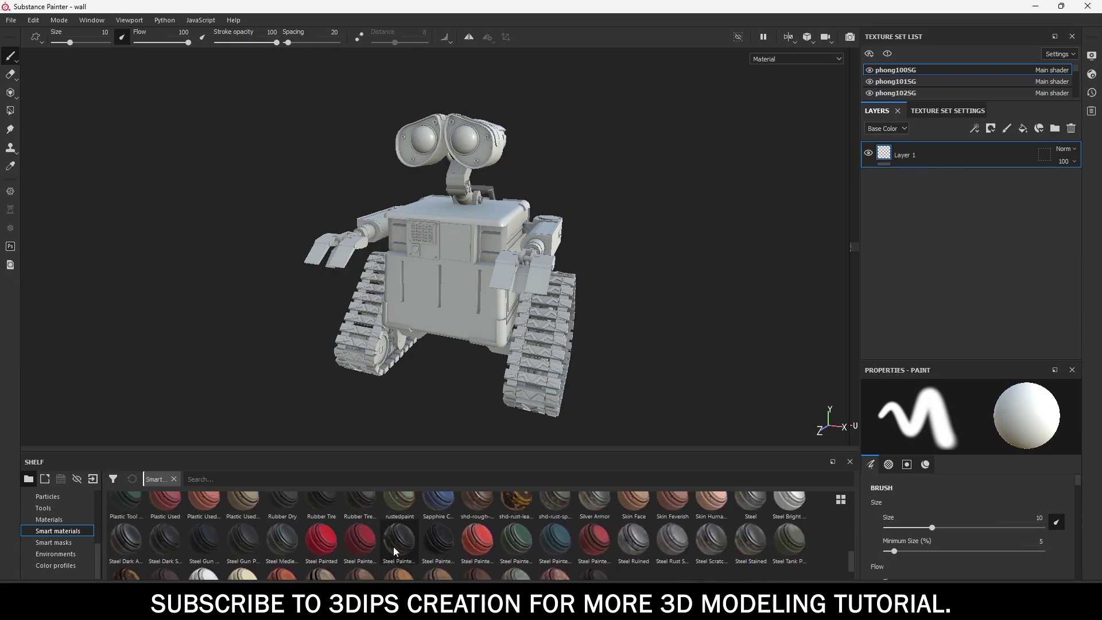
pyautogui.moveTo(476, 539)
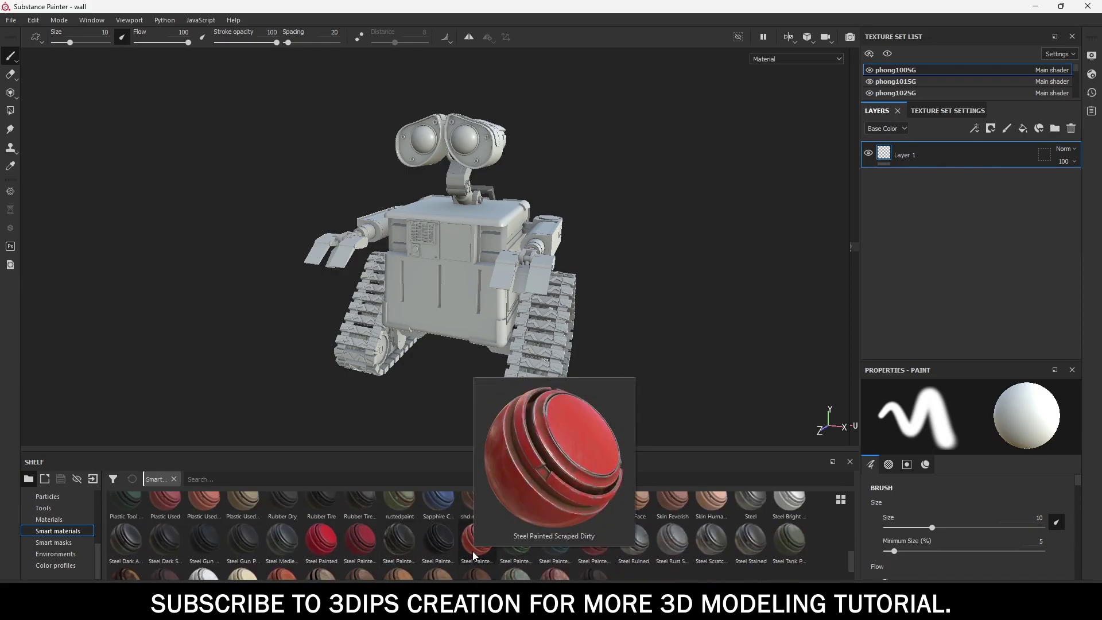
# Drop Steel Painted Scraped Dirty onto the body and select its Base Metal sublayer.
pyautogui.moveTo(474, 554); pyautogui.dragTo(472, 326)
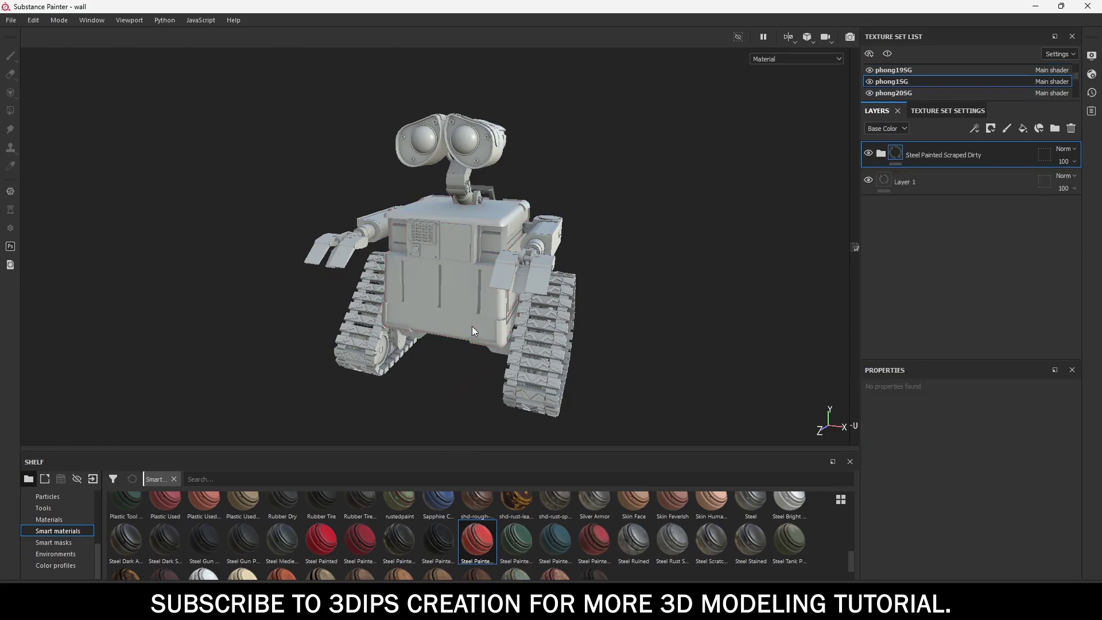
pyautogui.click(882, 155)
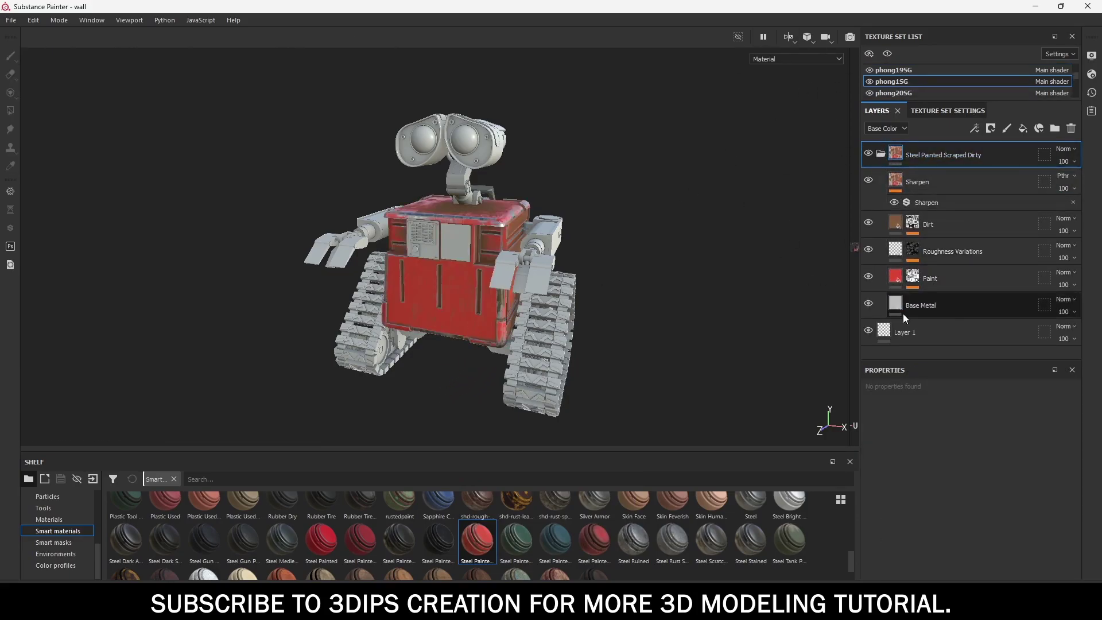
pyautogui.click(915, 303)
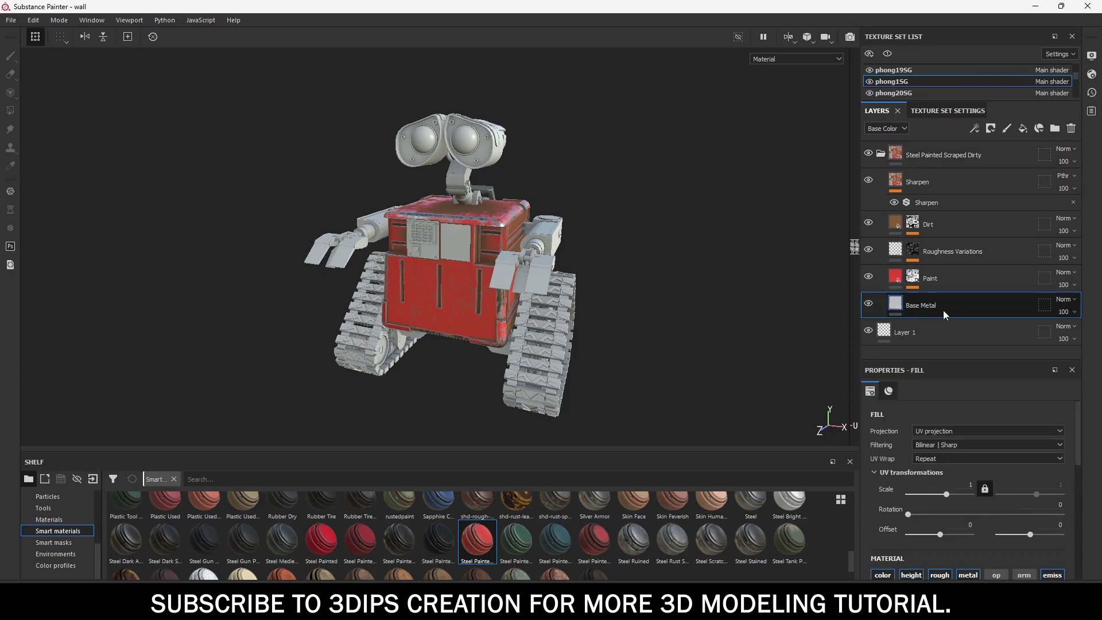
# Raise Base Metal roughness to about 0.28 and solo the body texture set.
pyautogui.scroll(-2, 922, 487)
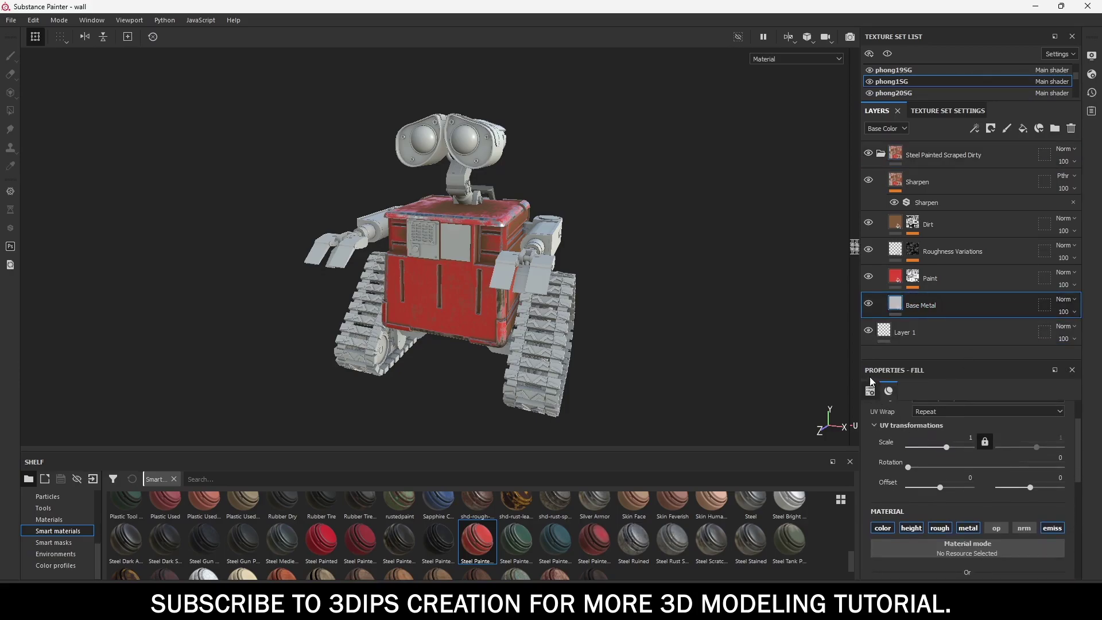
pyautogui.scroll(-1, 922, 482)
pyautogui.scroll(-2, 921, 483)
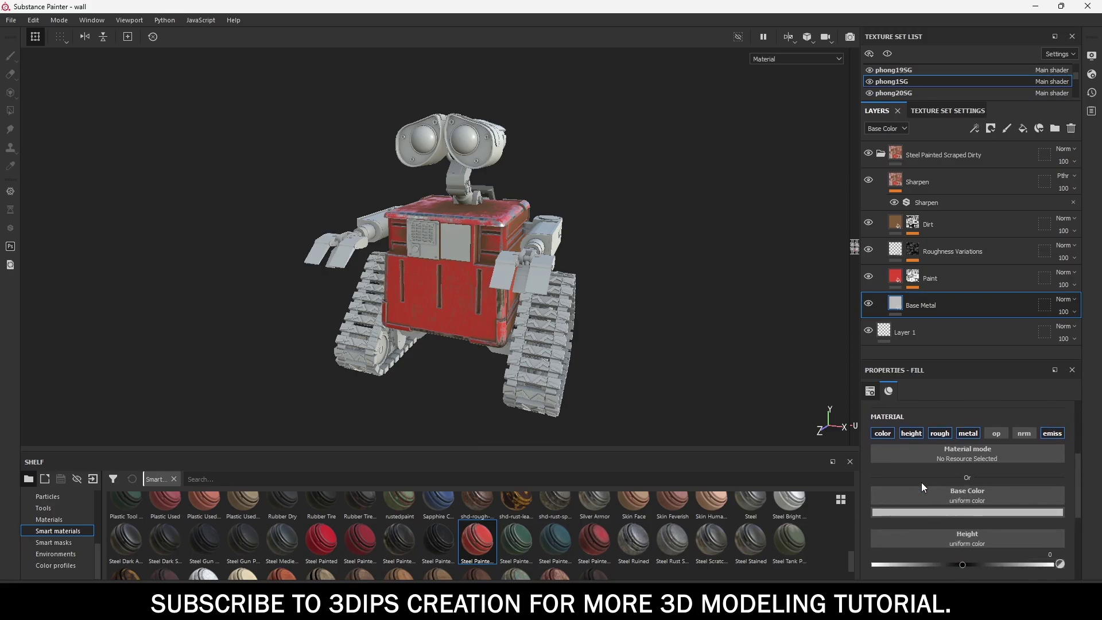
pyautogui.scroll(-2, 921, 482)
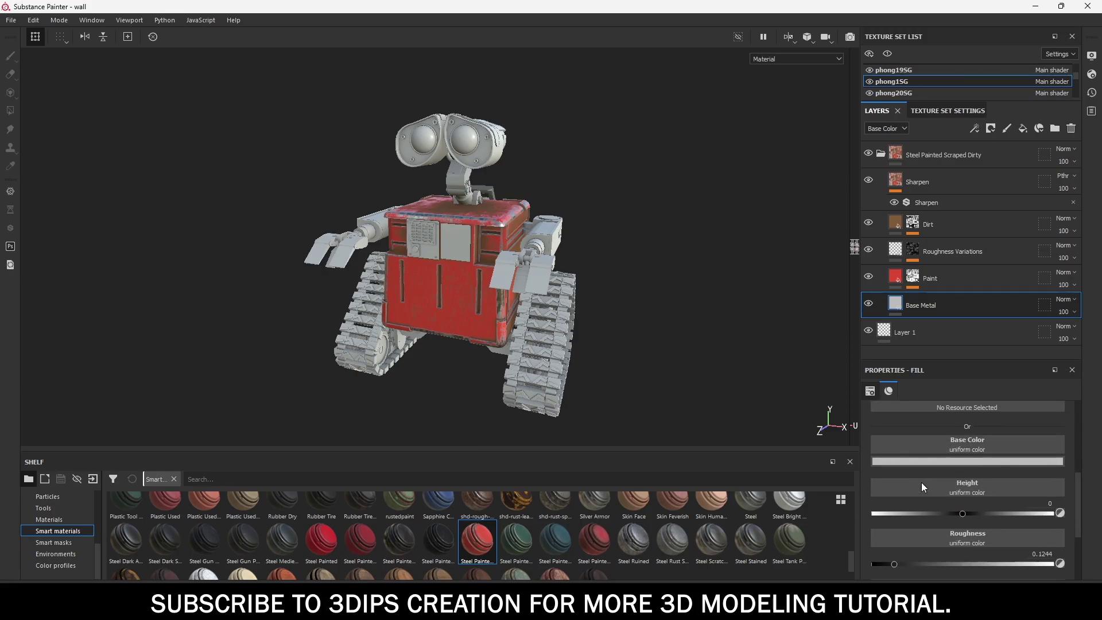
pyautogui.scroll(-2, 976, 477)
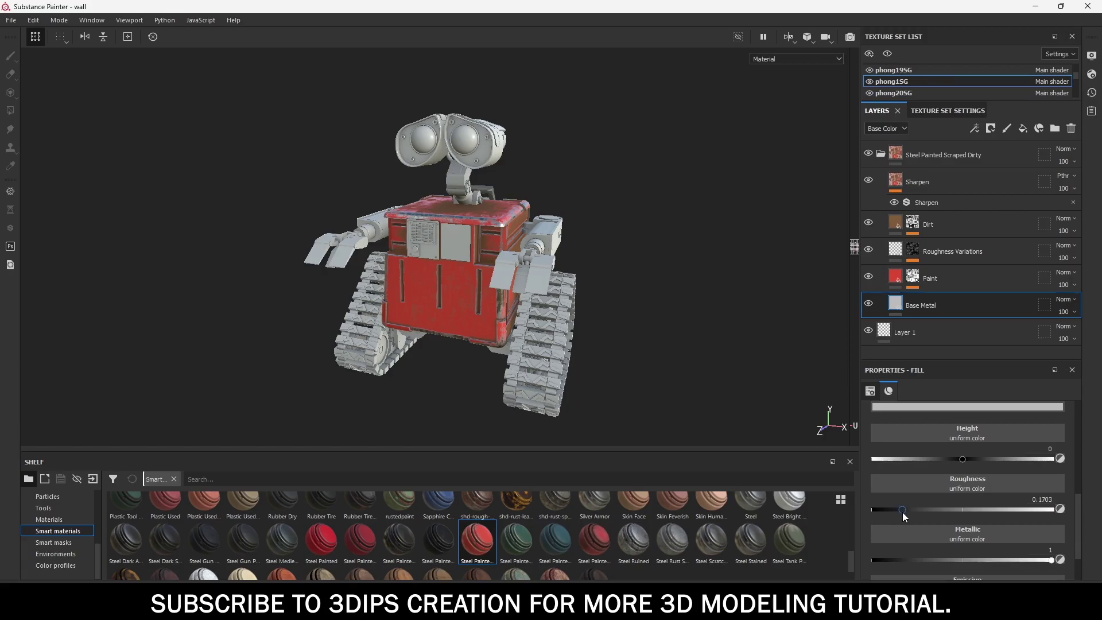
pyautogui.moveTo(903, 513); pyautogui.dragTo(921, 509)
pyautogui.click(733, 35)
pyautogui.moveTo(517, 262)
pyautogui.keyDown('alt'); pyautogui.mouseDown()
pyautogui.moveTo(374, 271)
pyautogui.moveTo(622, 278)
pyautogui.moveTo(511, 214)
pyautogui.moveTo(544, 279)
pyautogui.mouseUp(); pyautogui.keyUp('alt')
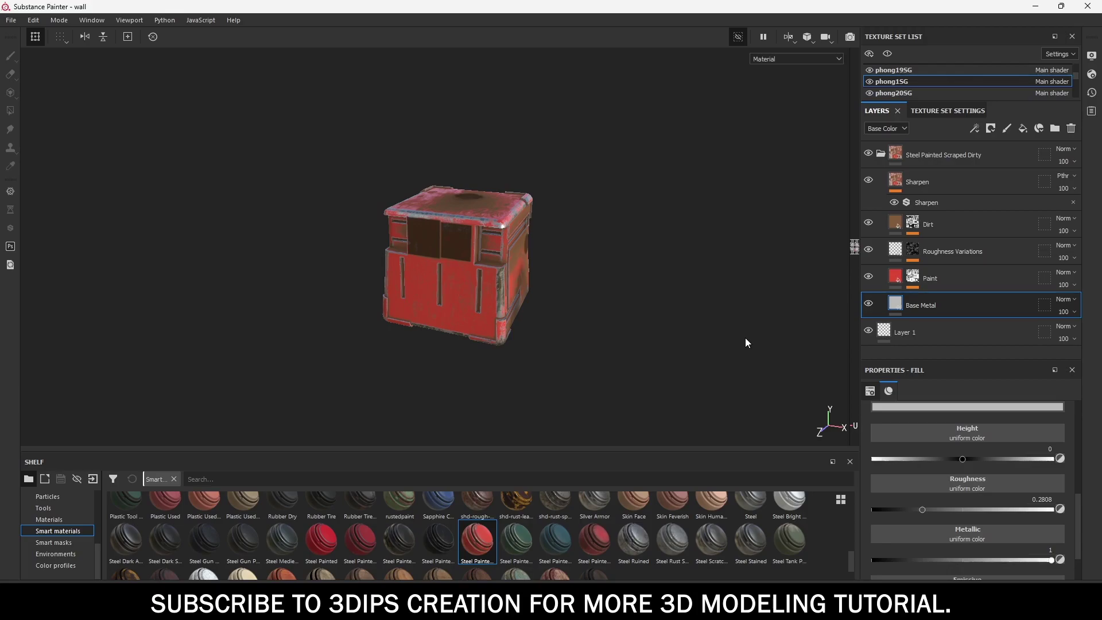
# Darken the Base Metal sublayer's base colour slightly.
pyautogui.scroll(2, 919, 413)
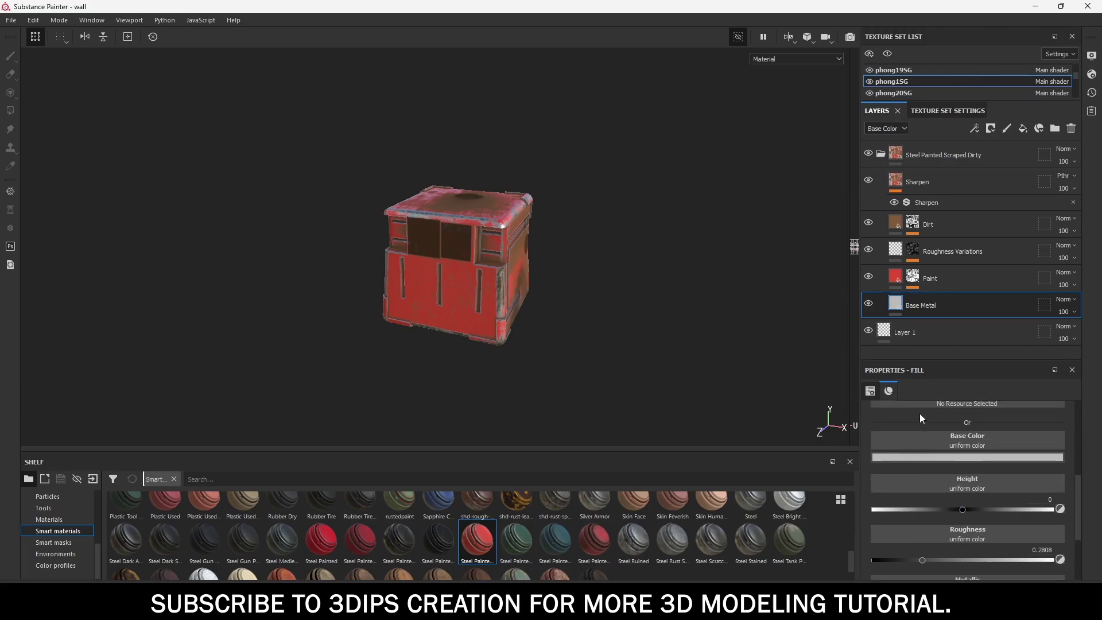
pyautogui.click(969, 457)
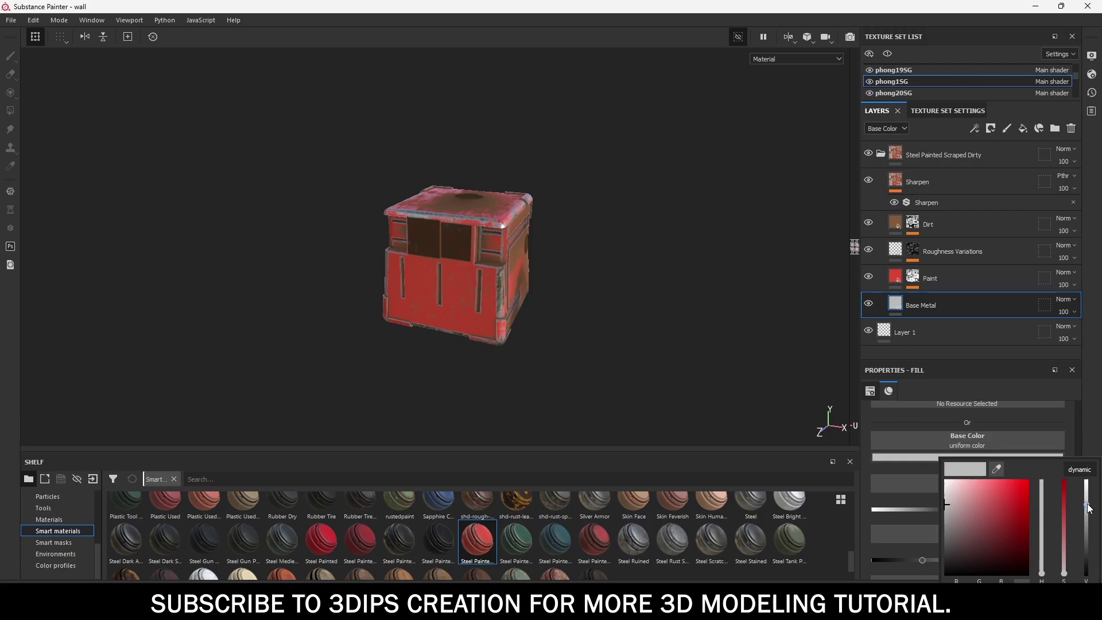
pyautogui.moveTo(1086, 509); pyautogui.dragTo(1087, 540)
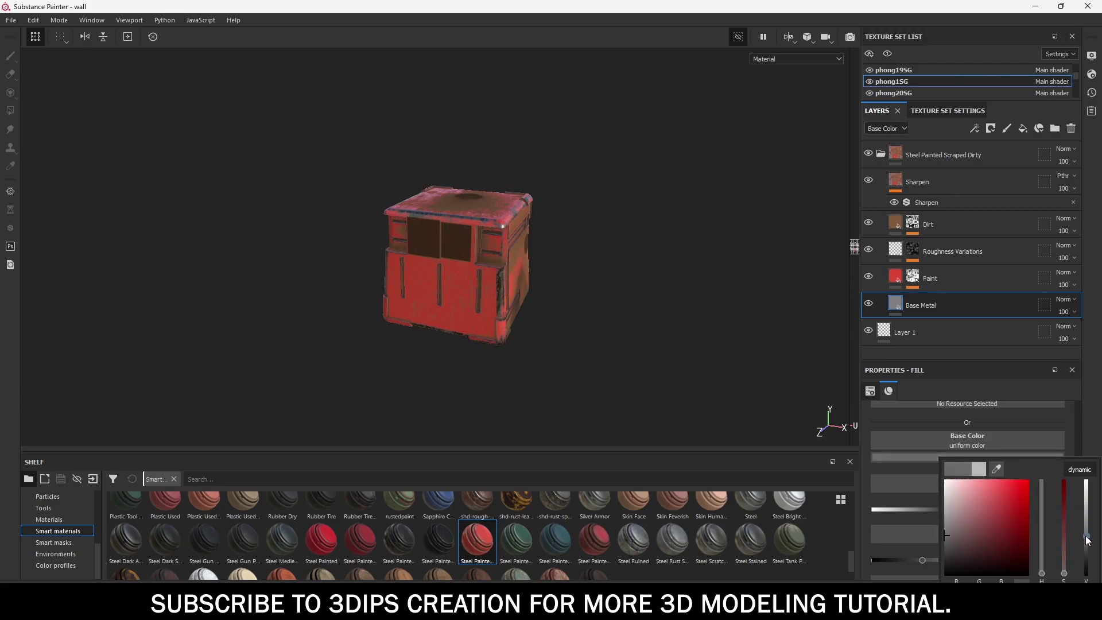
pyautogui.click(993, 423)
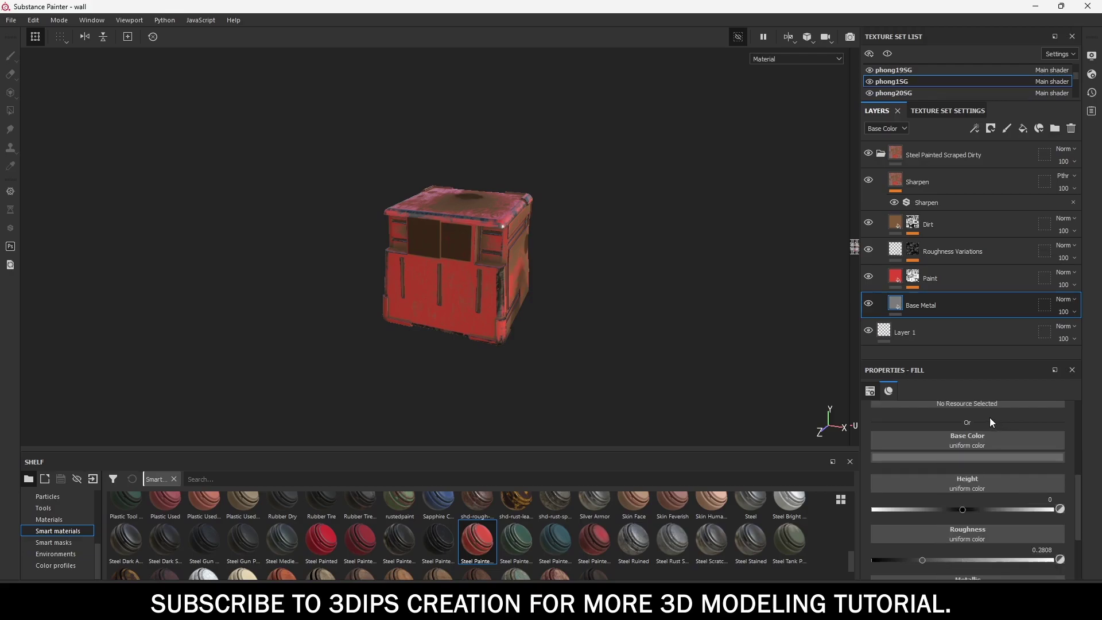
pyautogui.keyDown('alt'); pyautogui.moveTo(569, 290); pyautogui.dragTo(553, 295); pyautogui.keyUp('alt')
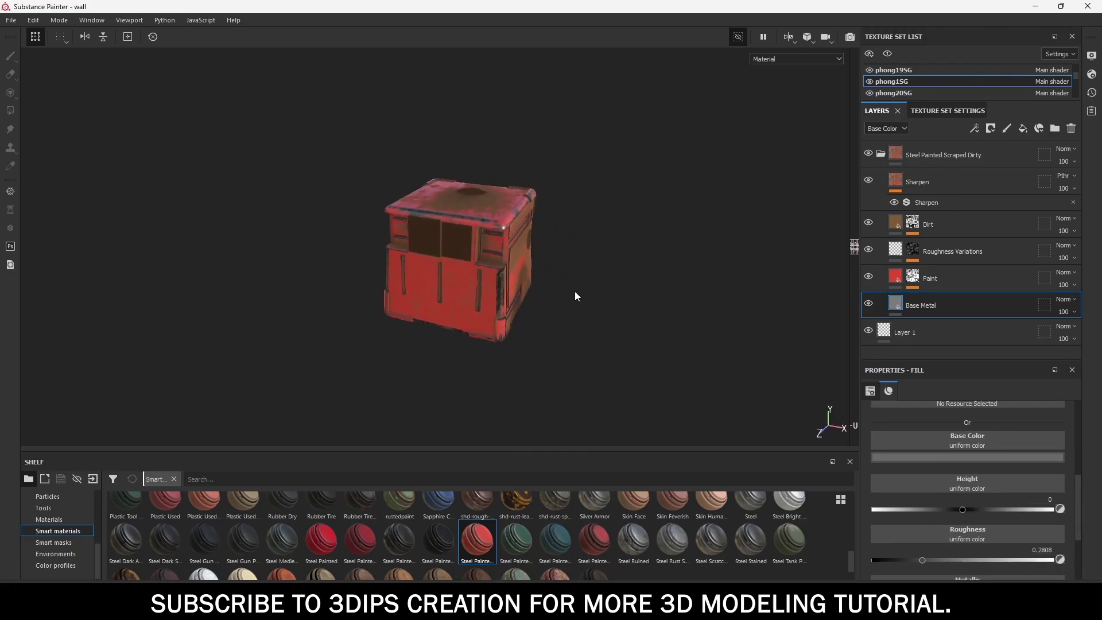
# Change the Paint sublayer's base colour from red to a paler orange.
pyautogui.click(897, 277)
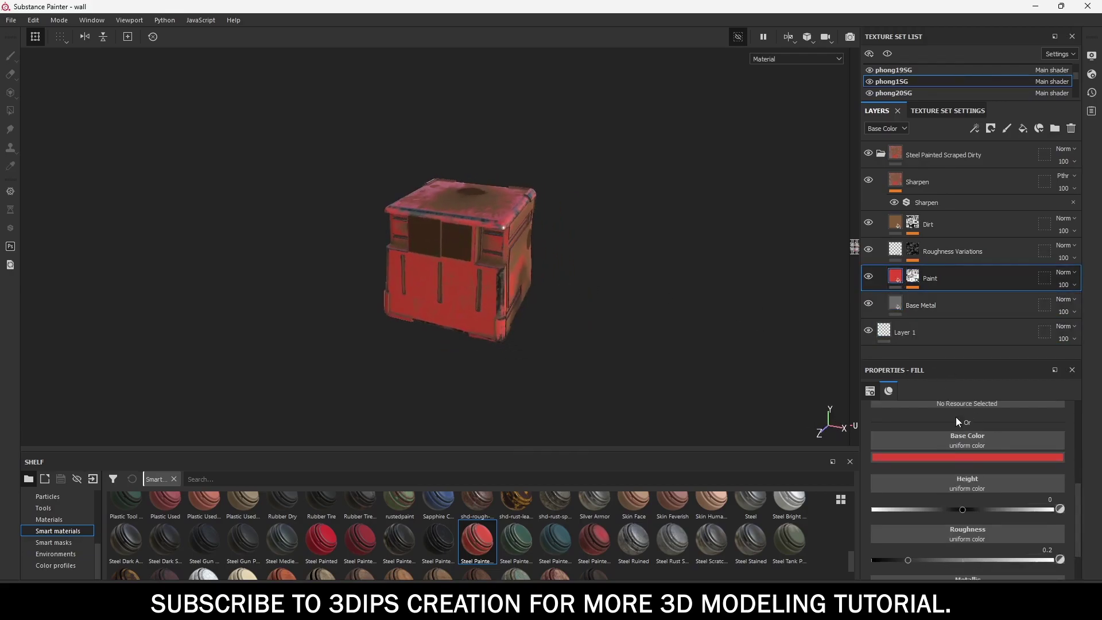
pyautogui.scroll(-2, 984, 462)
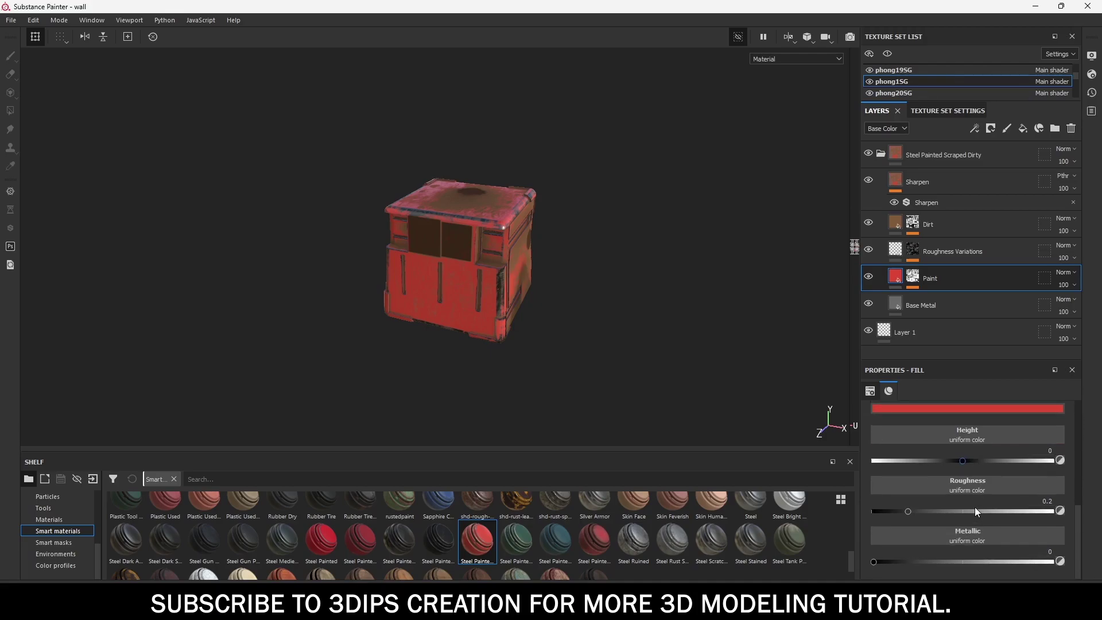
pyautogui.scroll(2, 974, 508)
pyautogui.click(974, 473)
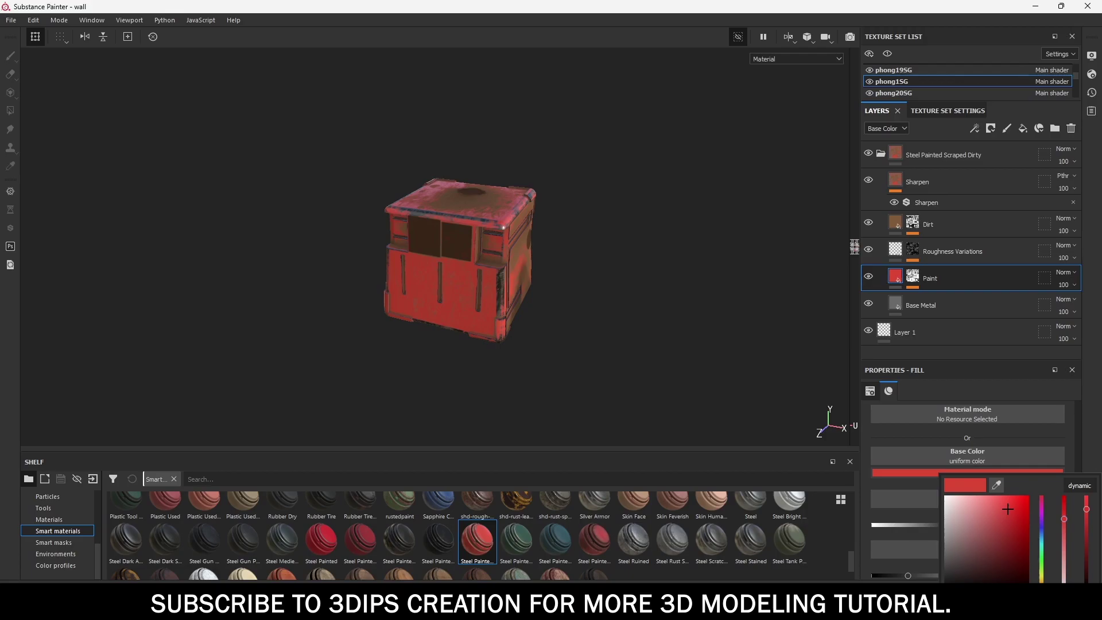
pyautogui.moveTo(1041, 500); pyautogui.dragTo(1041, 579)
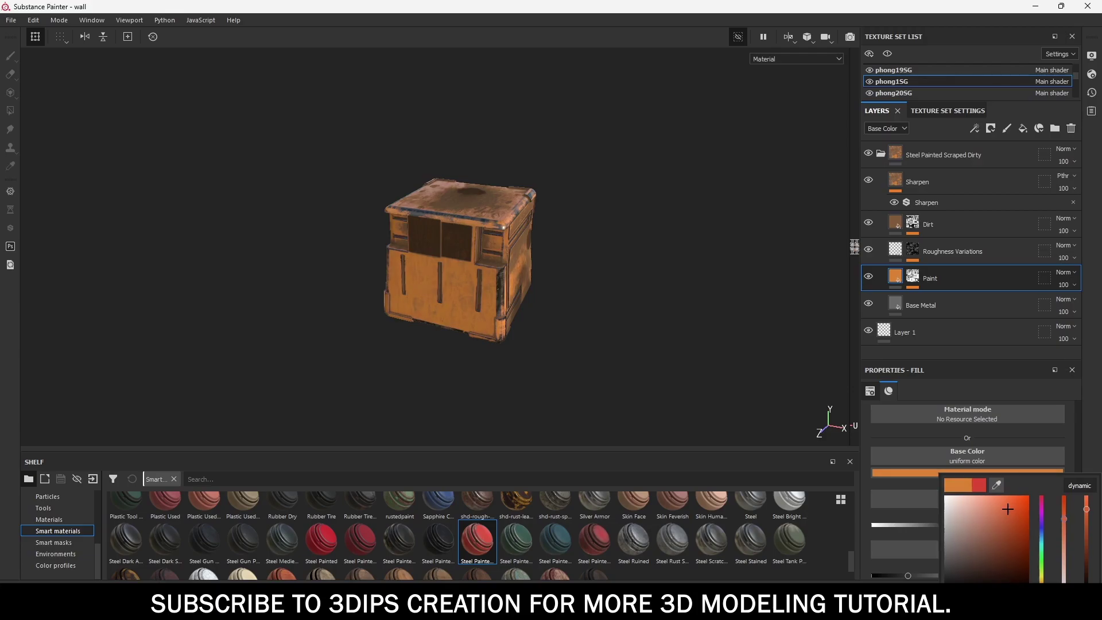
pyautogui.moveTo(1063, 515)
pyautogui.mouseDown()
pyautogui.moveTo(1051, 522)
pyautogui.moveTo(1055, 474)
pyautogui.moveTo(1087, 515)
pyautogui.mouseUp()
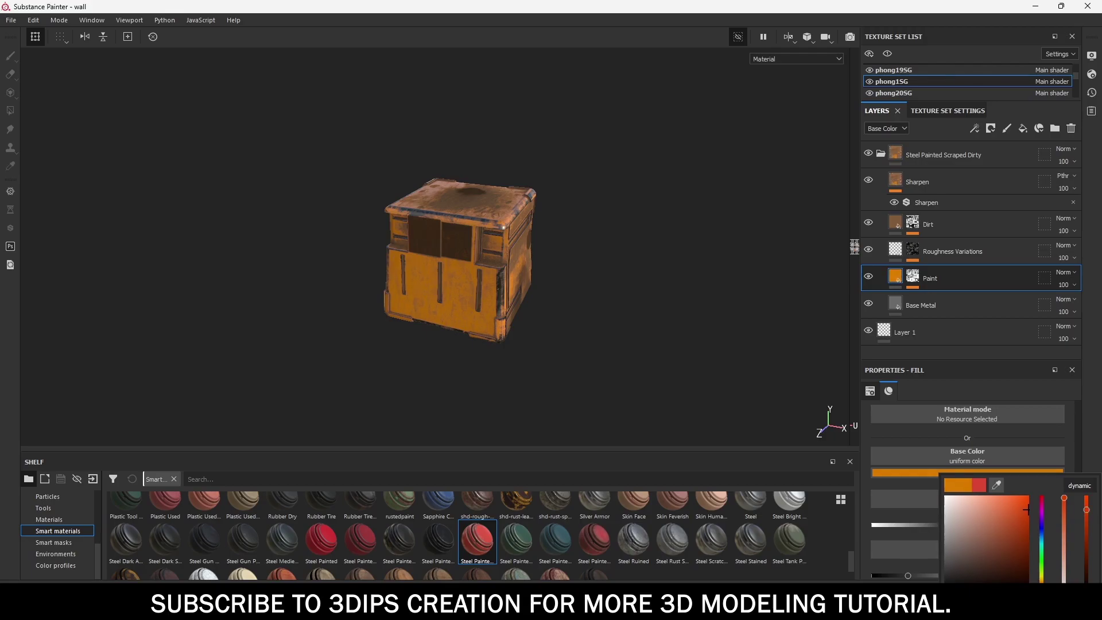
pyautogui.click(1043, 434)
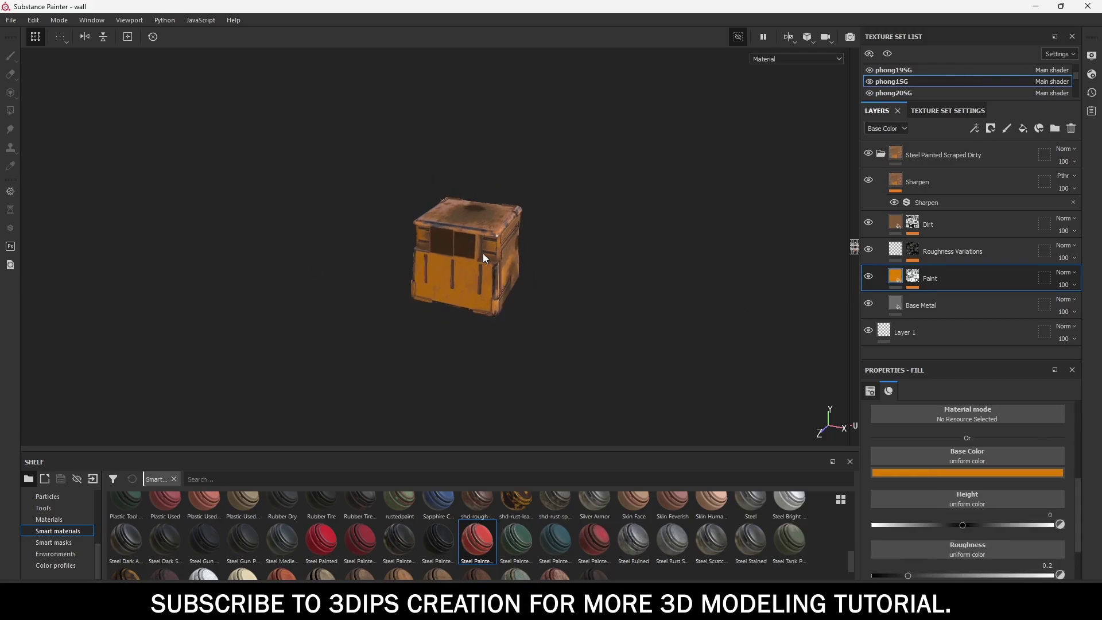
# Raise the Paint mask generator's Grunge amount to 0.92.
pyautogui.scroll(2, 484, 258)
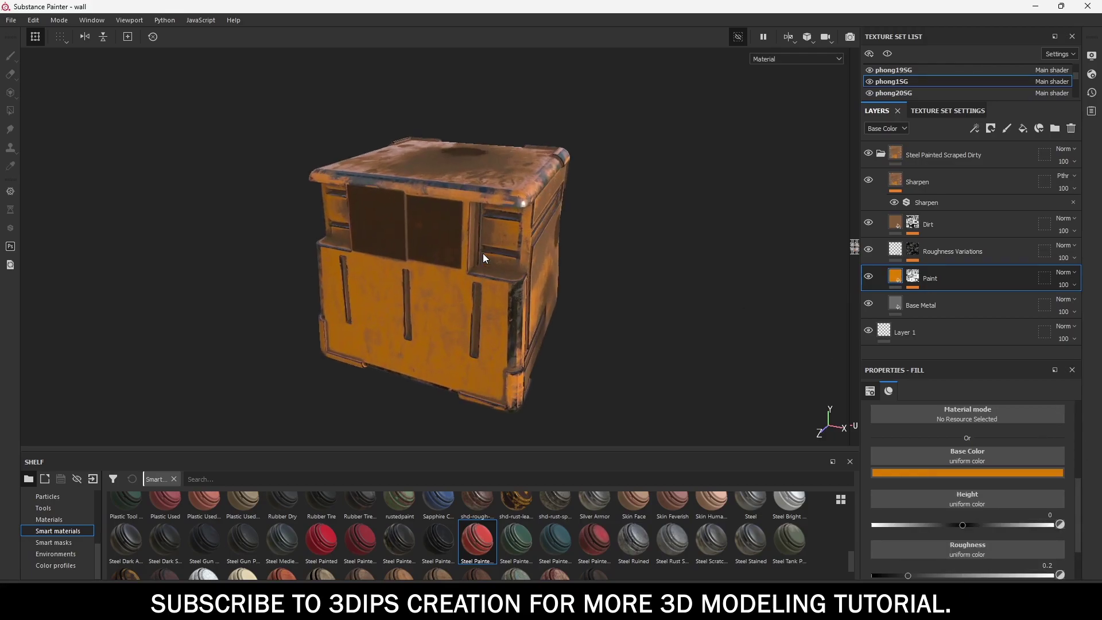
pyautogui.click(909, 280)
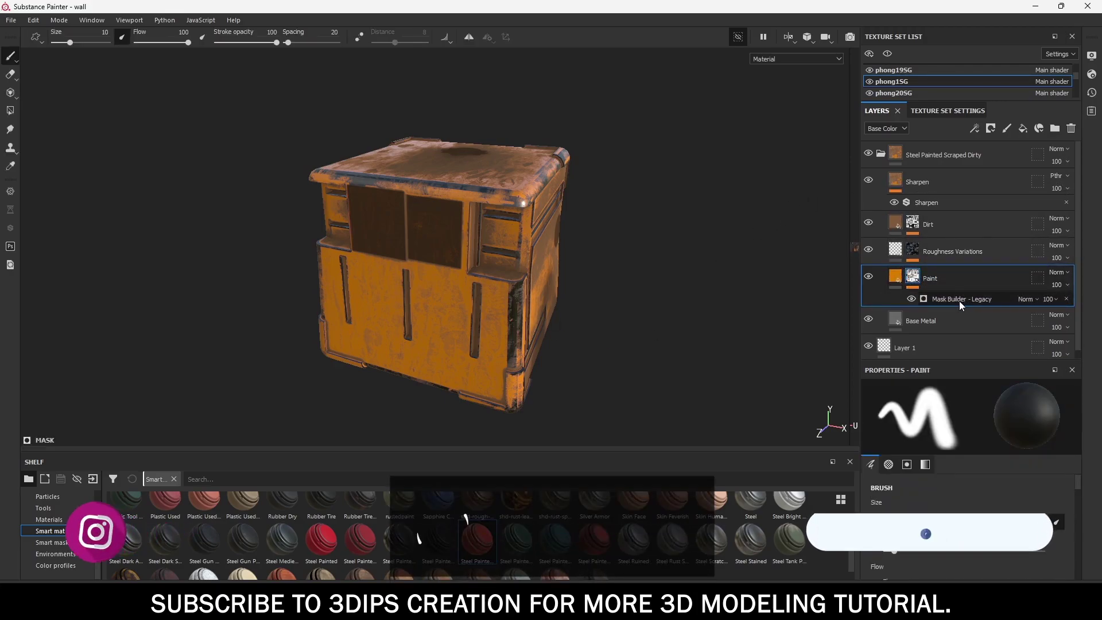
pyautogui.click(959, 301)
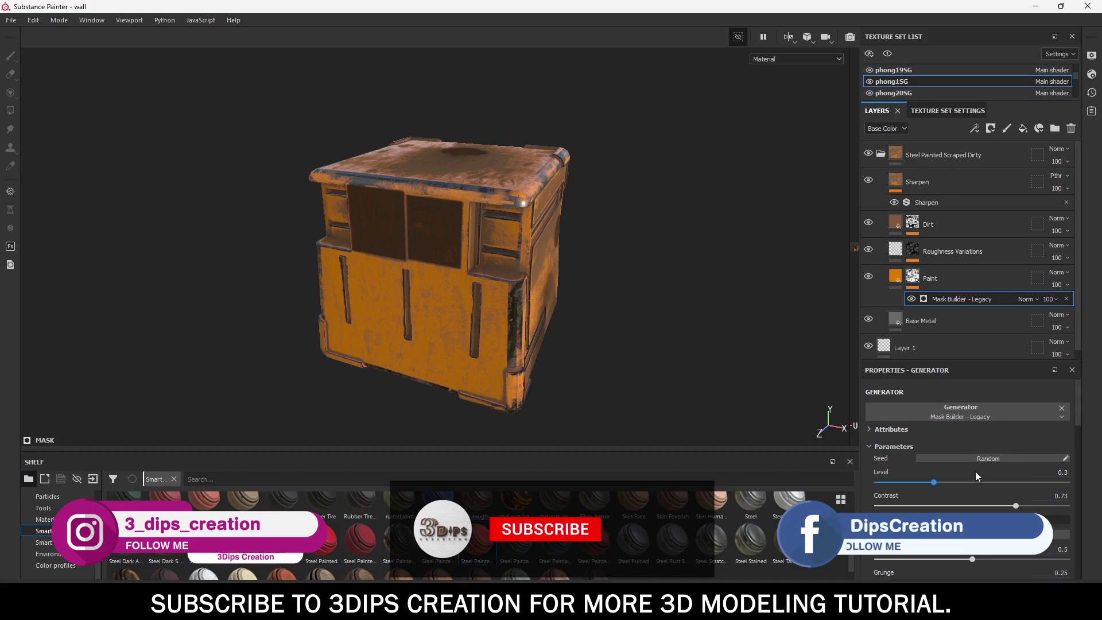
pyautogui.scroll(-2, 987, 497)
pyautogui.scroll(-1, 988, 501)
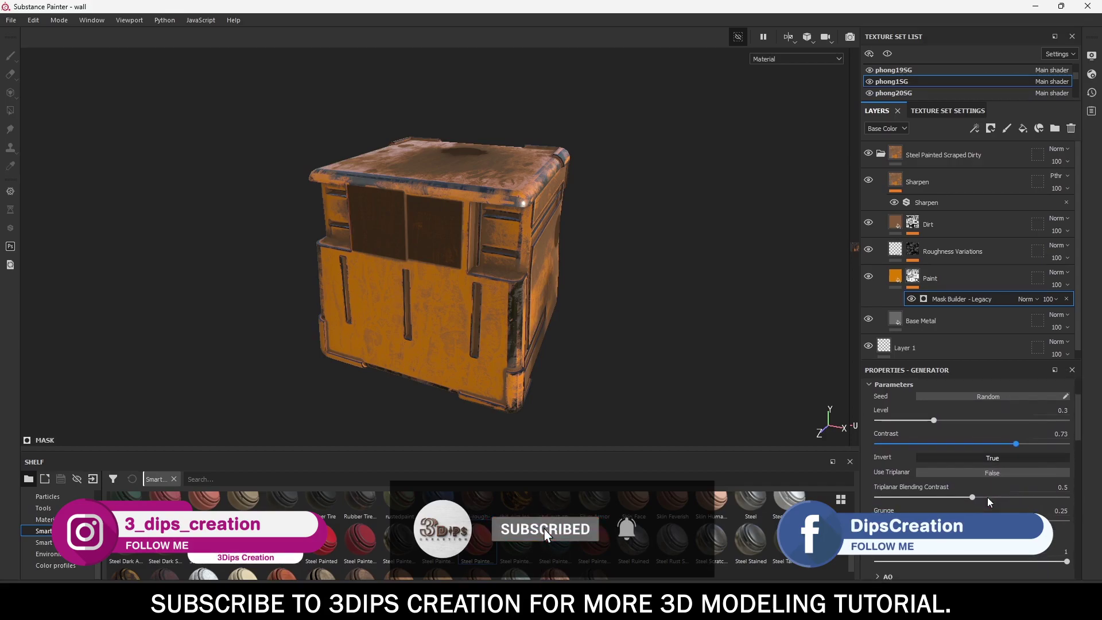
pyautogui.moveTo(931, 520); pyautogui.dragTo(1052, 520)
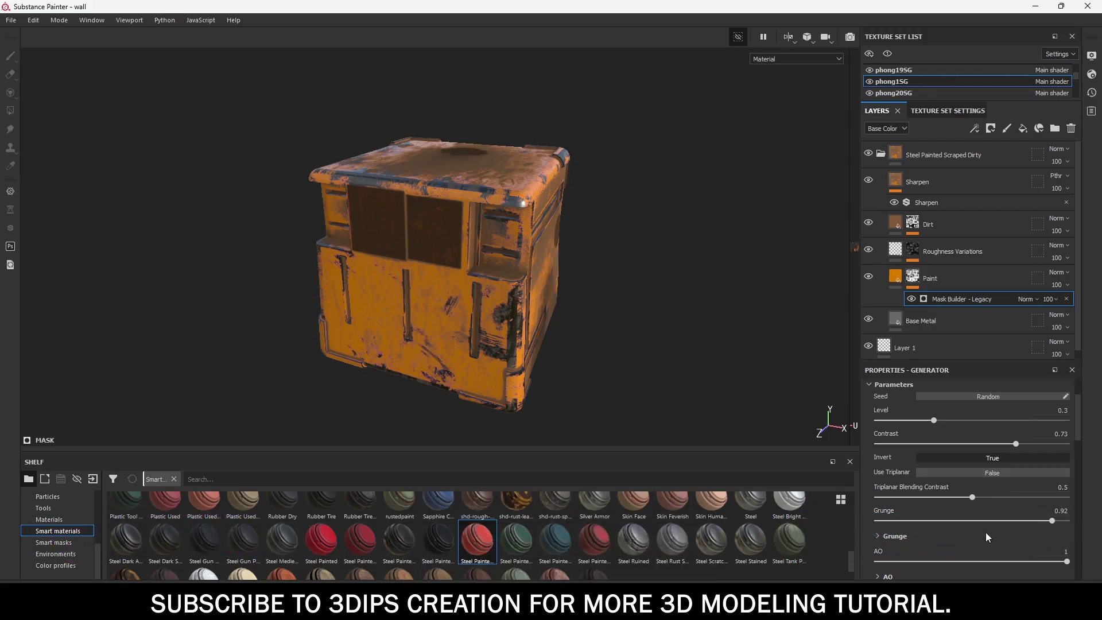
# Set the Paint mask's Curvature Convex Range to 0.87 to wear the edges.
pyautogui.scroll(-1, 936, 537)
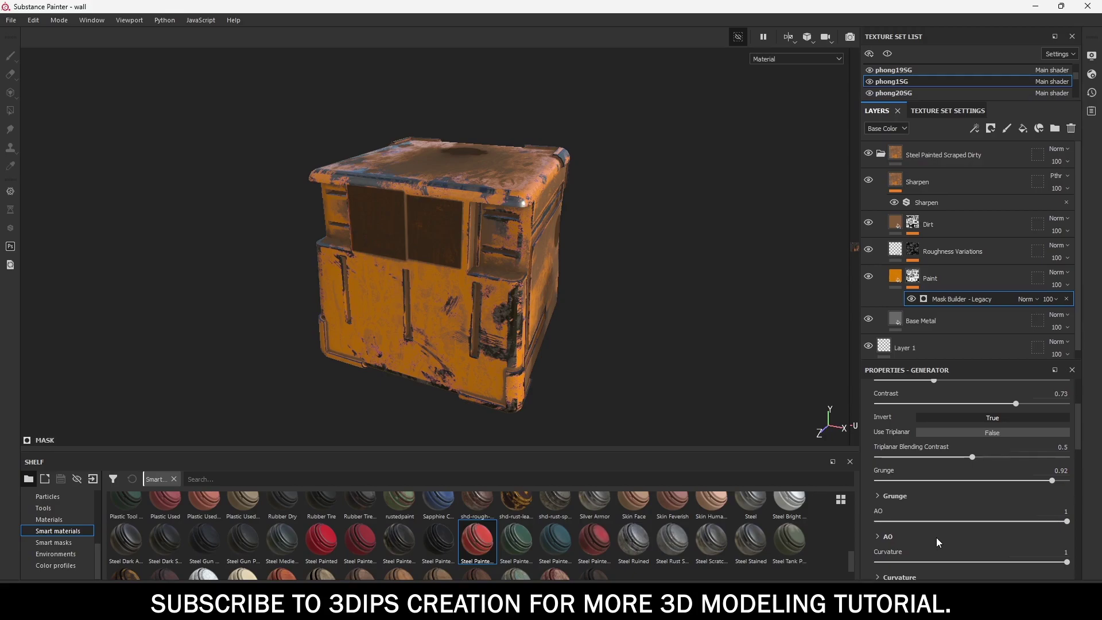
pyautogui.scroll(-1, 936, 537)
pyautogui.scroll(-2, 936, 537)
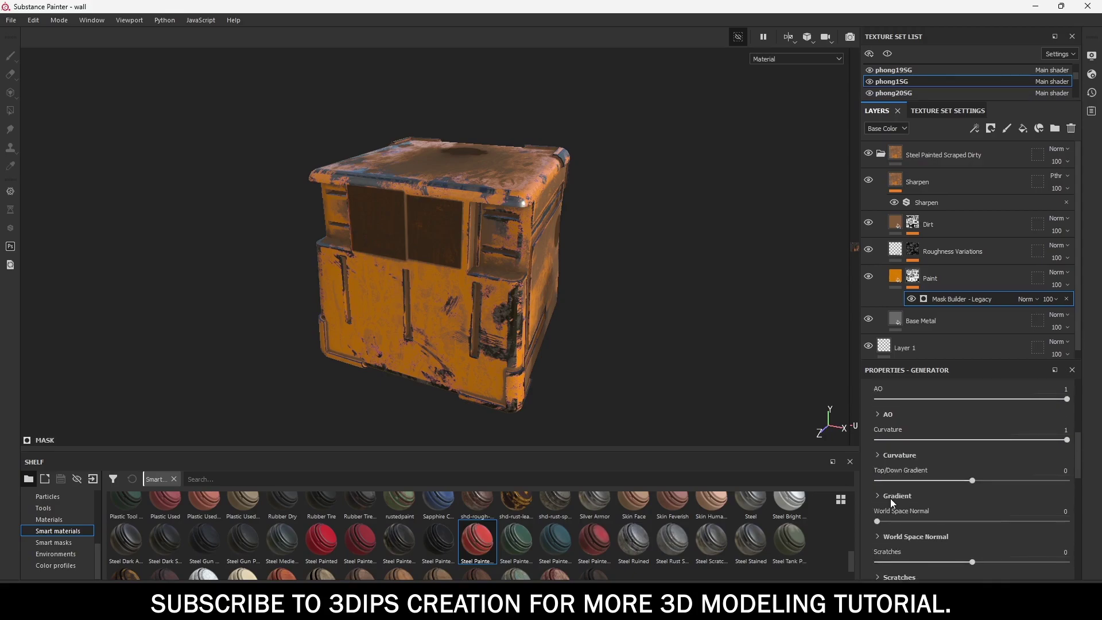
pyautogui.scroll(1, 890, 498)
pyautogui.click(877, 419)
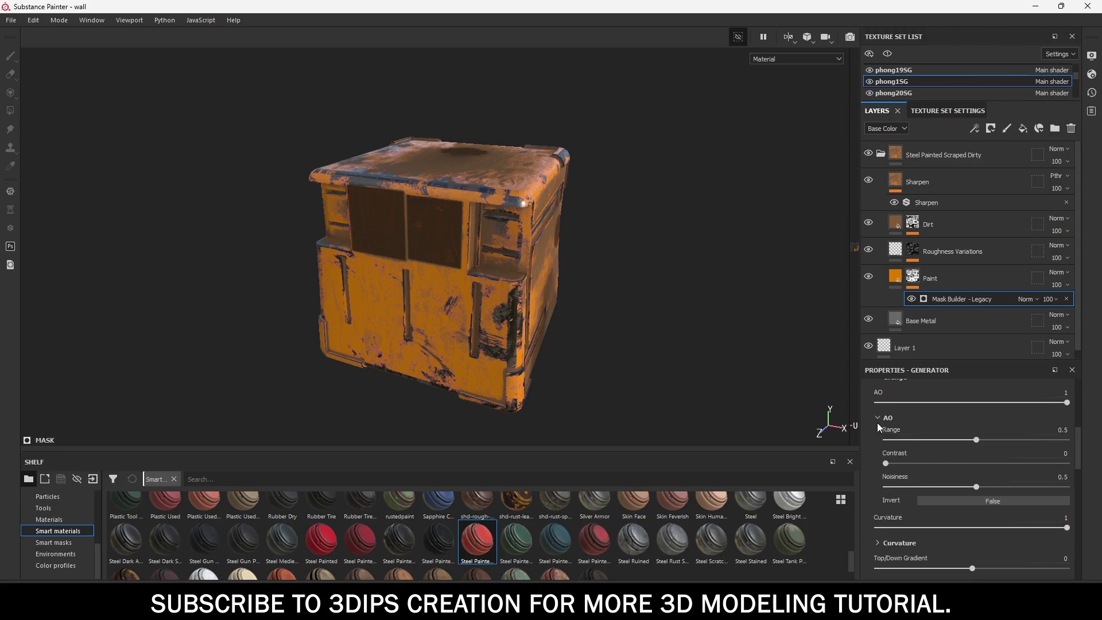
pyautogui.scroll(1, 877, 422)
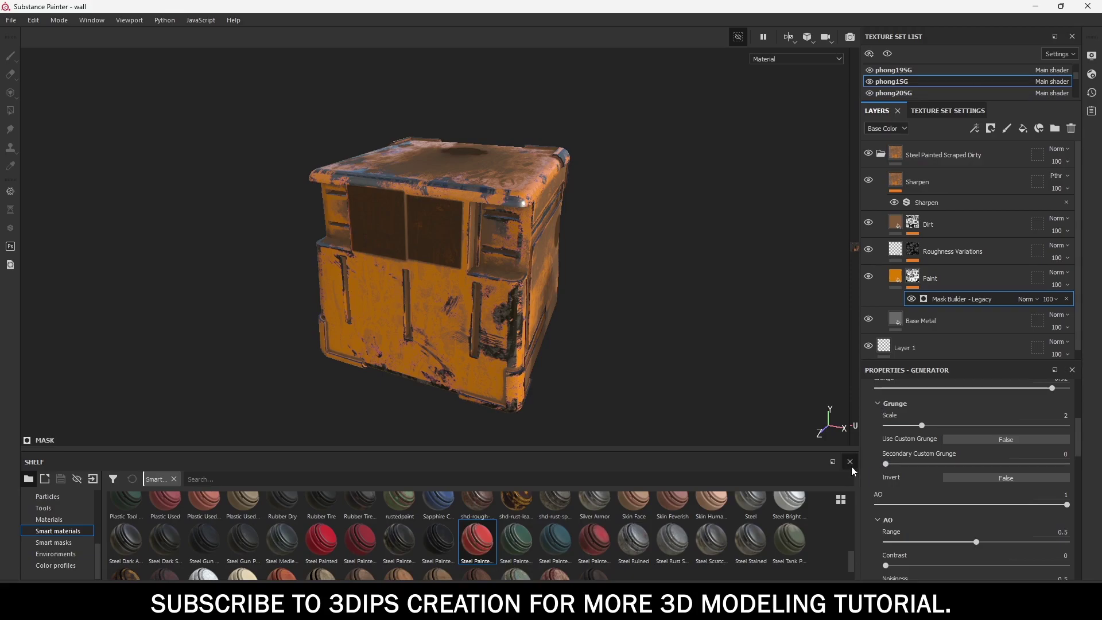
pyautogui.scroll(-2, 932, 528)
pyautogui.scroll(-3, 931, 528)
pyautogui.click(881, 494)
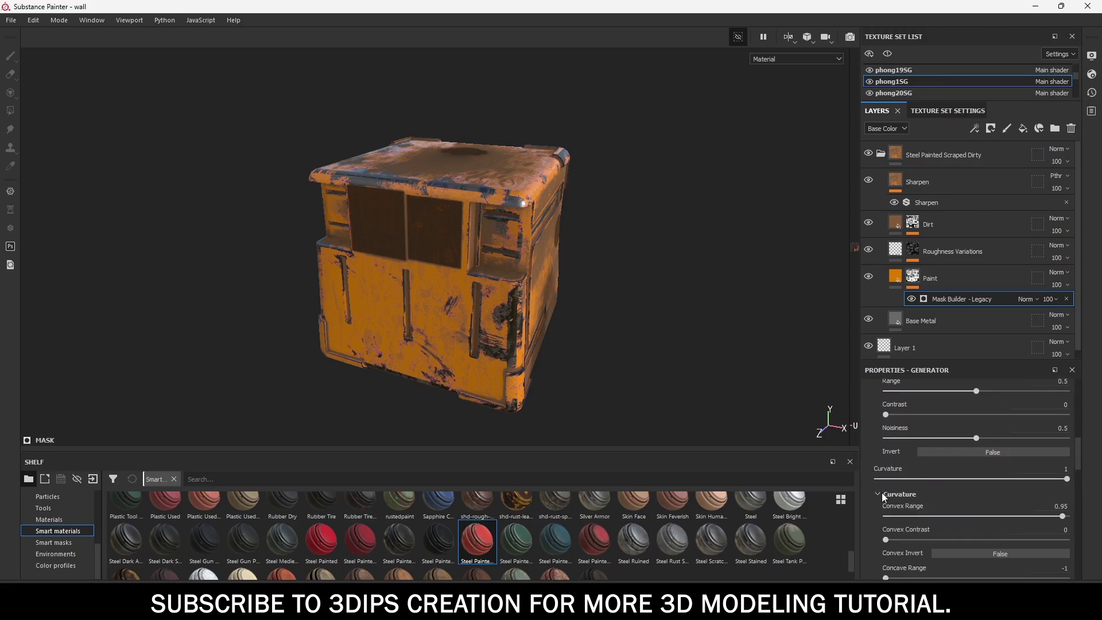
pyautogui.scroll(-2, 881, 493)
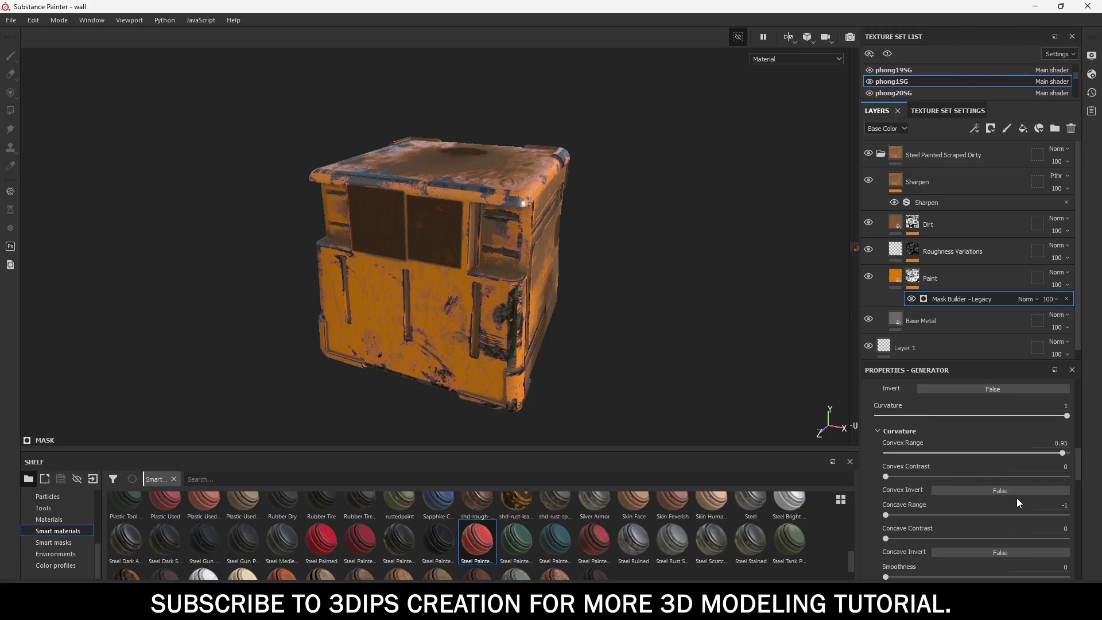
pyautogui.moveTo(1062, 453); pyautogui.dragTo(1053, 449)
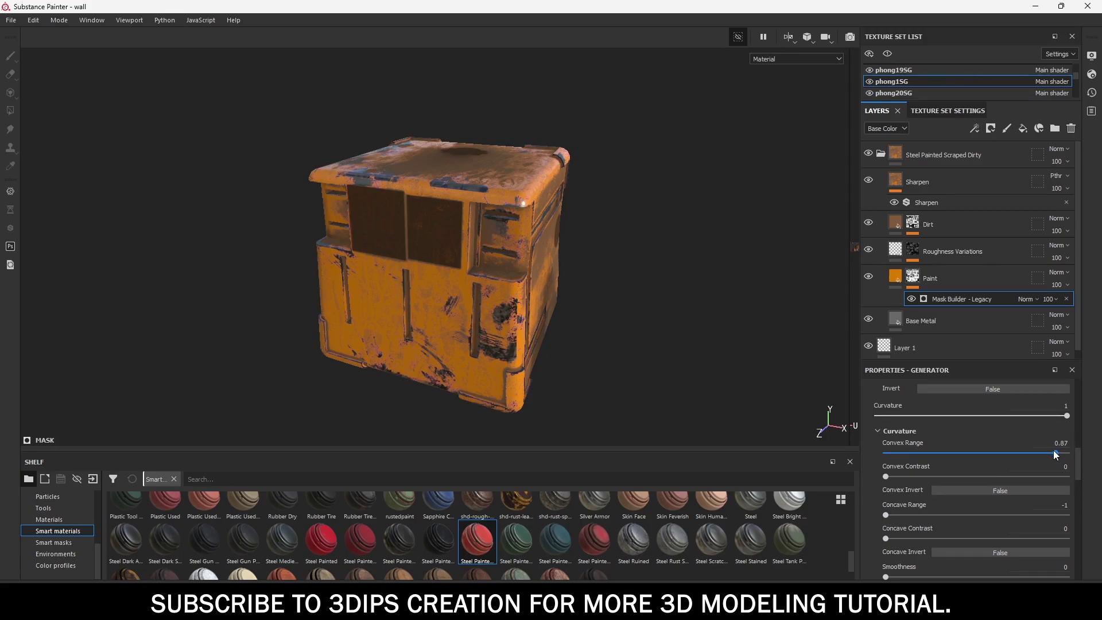
# Review the Paint mask's Gradient settings.
pyautogui.scroll(-2, 1053, 450)
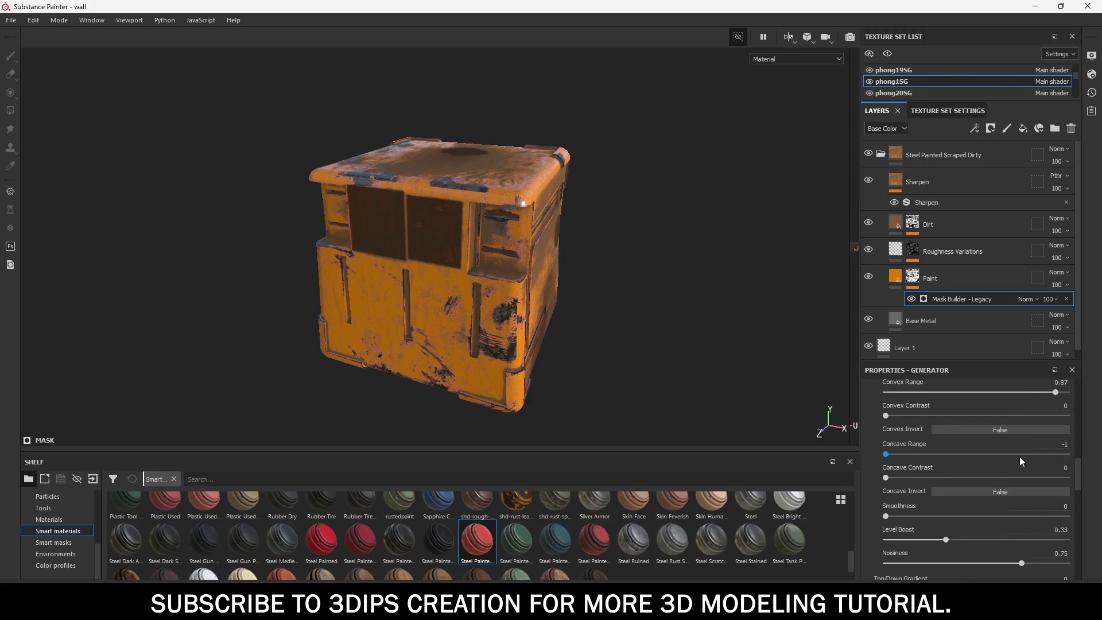
pyautogui.scroll(-2, 1019, 457)
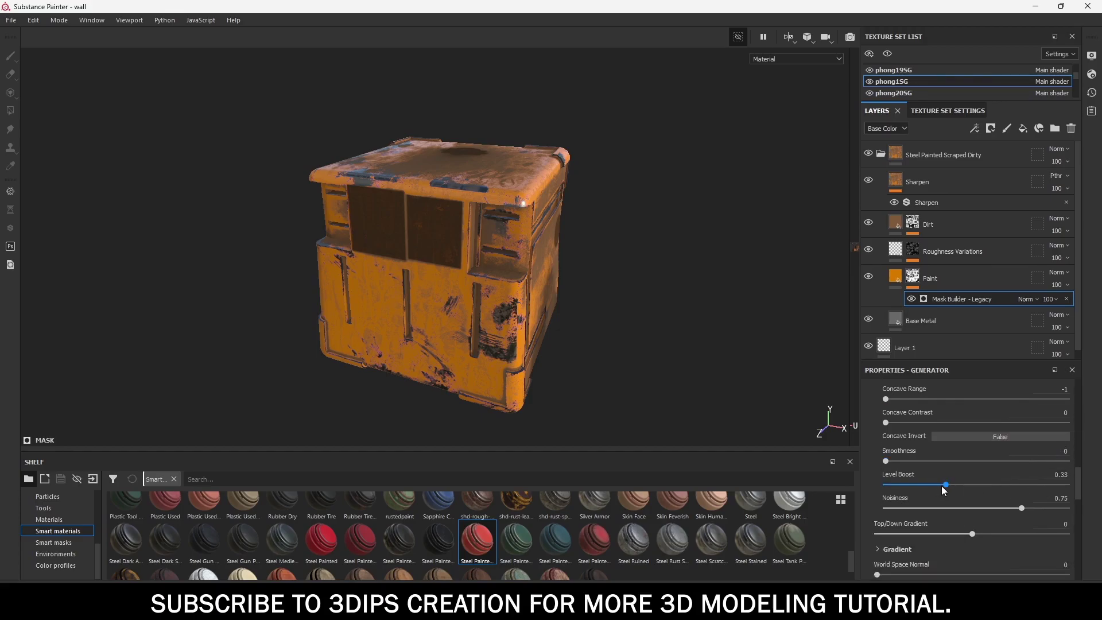
pyautogui.scroll(-2, 967, 502)
pyautogui.scroll(-2, 966, 501)
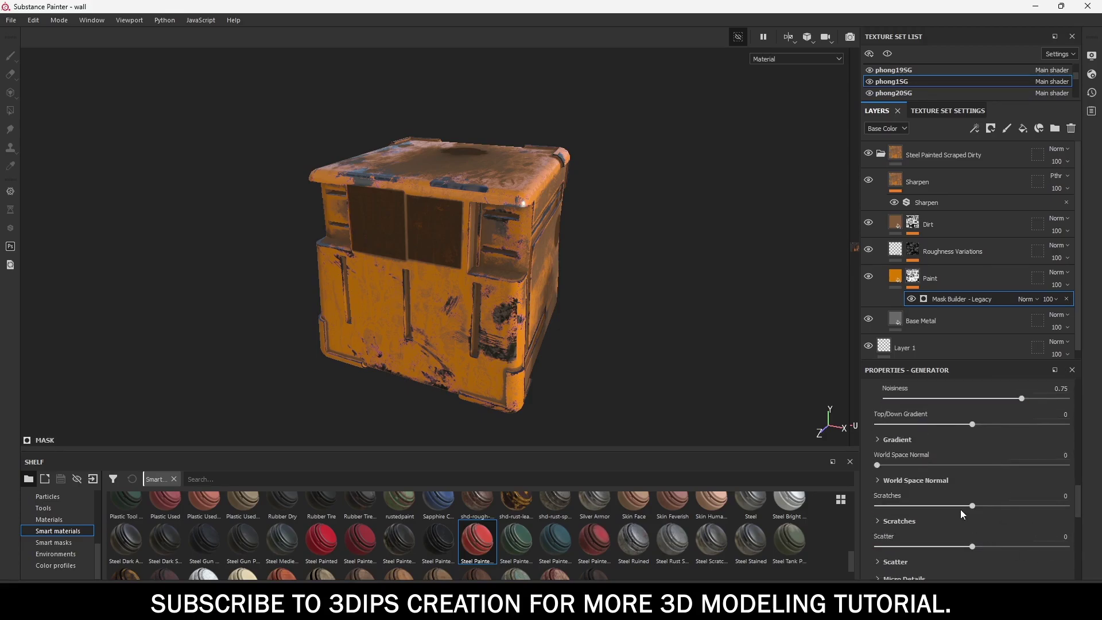
pyautogui.click(879, 440)
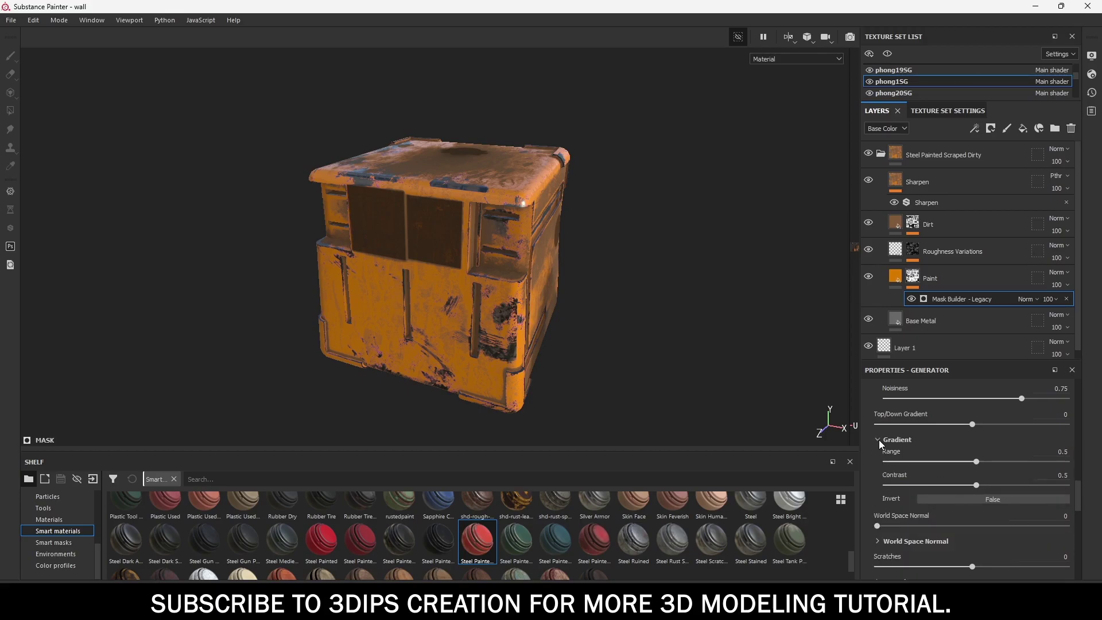
pyautogui.scroll(-3, 880, 440)
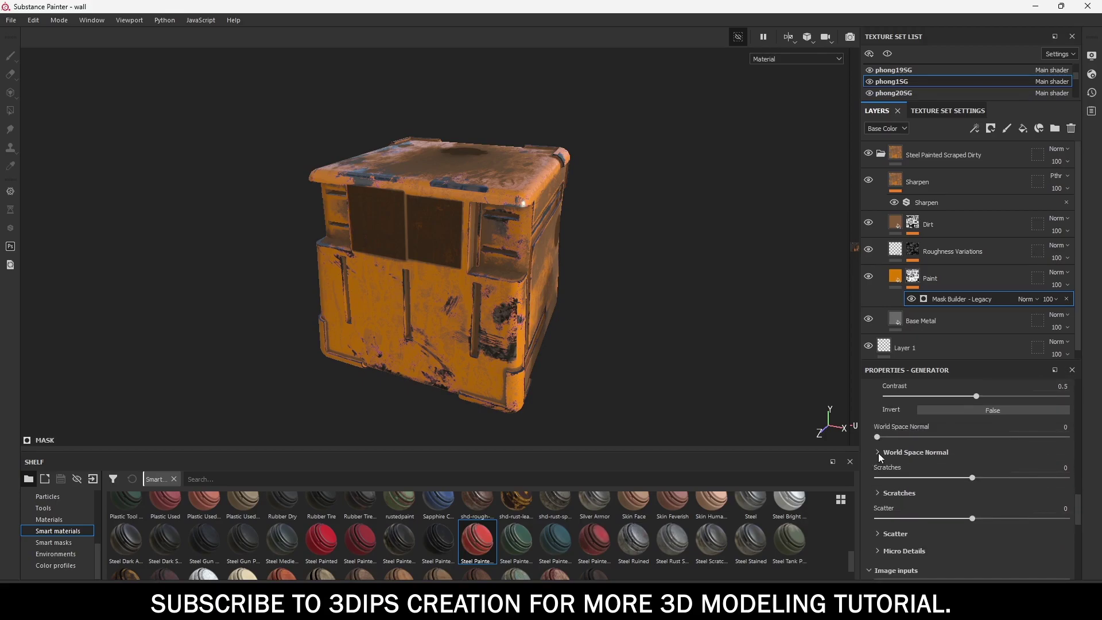
pyautogui.scroll(2, 893, 449)
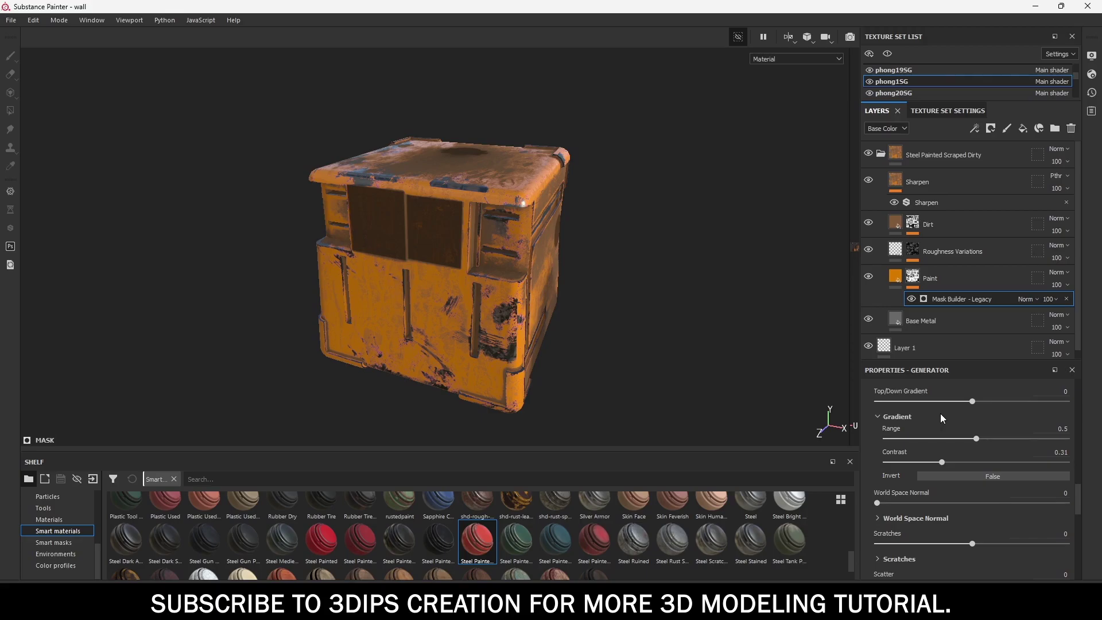
pyautogui.scroll(-3, 907, 482)
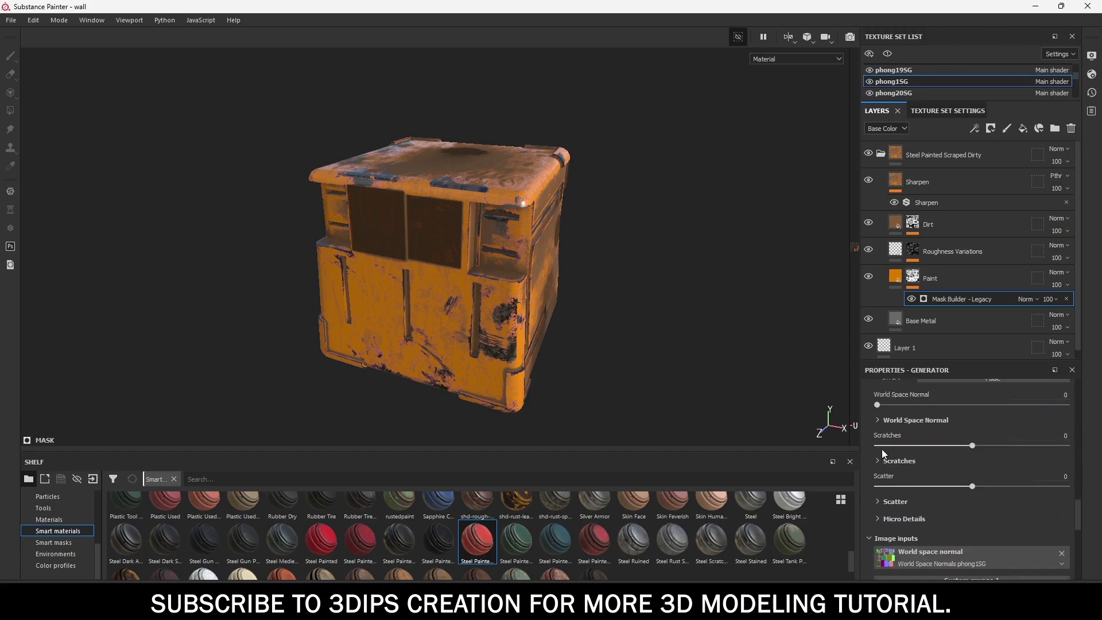
# Expand the mask's World Space Normal, Scratches, Scatter and Micro Details sections.
pyautogui.click(878, 418)
pyautogui.scroll(-2, 877, 417)
pyautogui.scroll(-2, 877, 416)
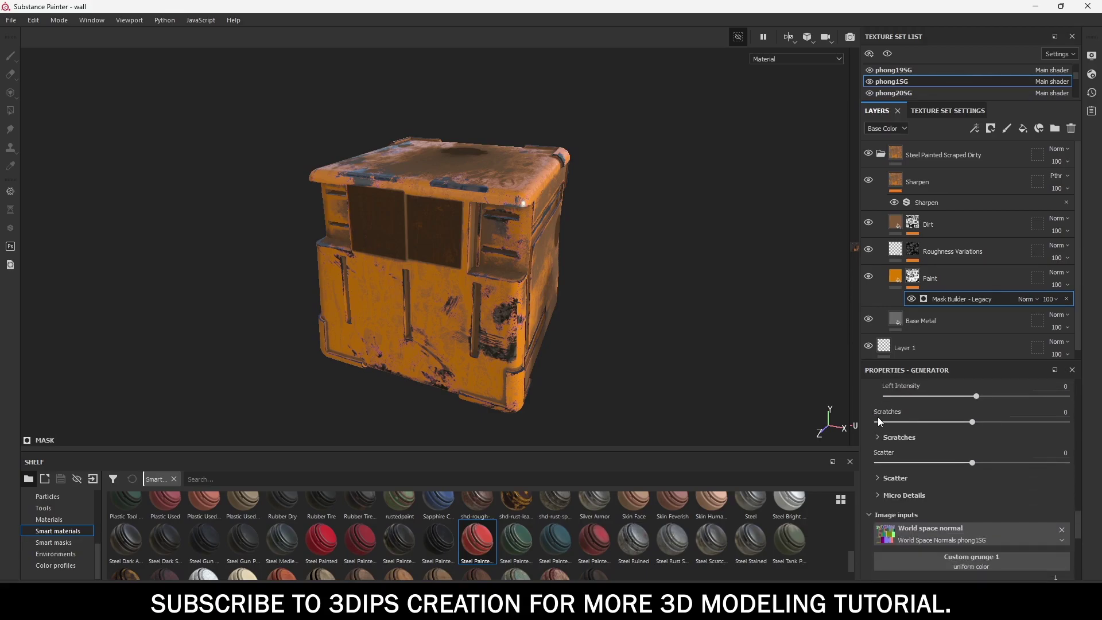
pyautogui.click(877, 437)
pyautogui.scroll(-1, 877, 436)
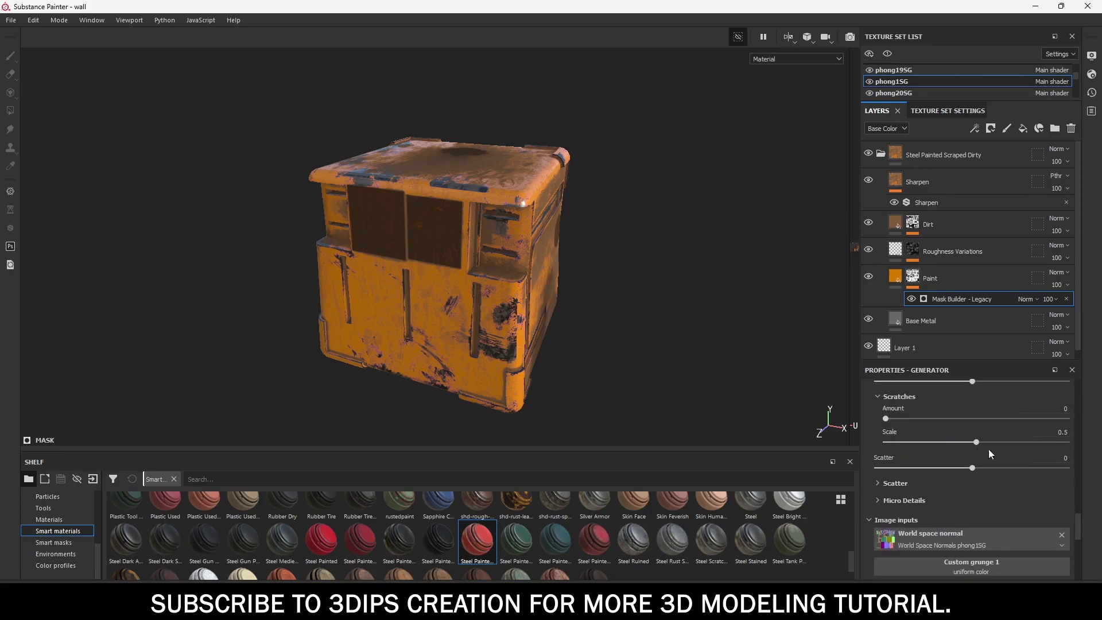
pyautogui.click(878, 484)
pyautogui.scroll(-2, 879, 483)
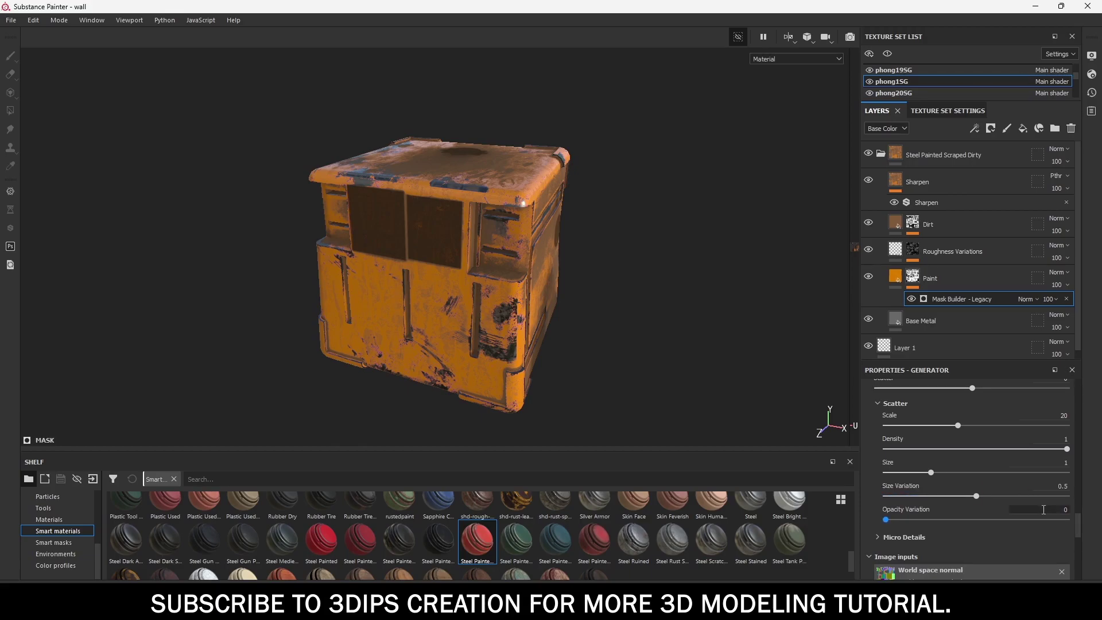
pyautogui.click(878, 537)
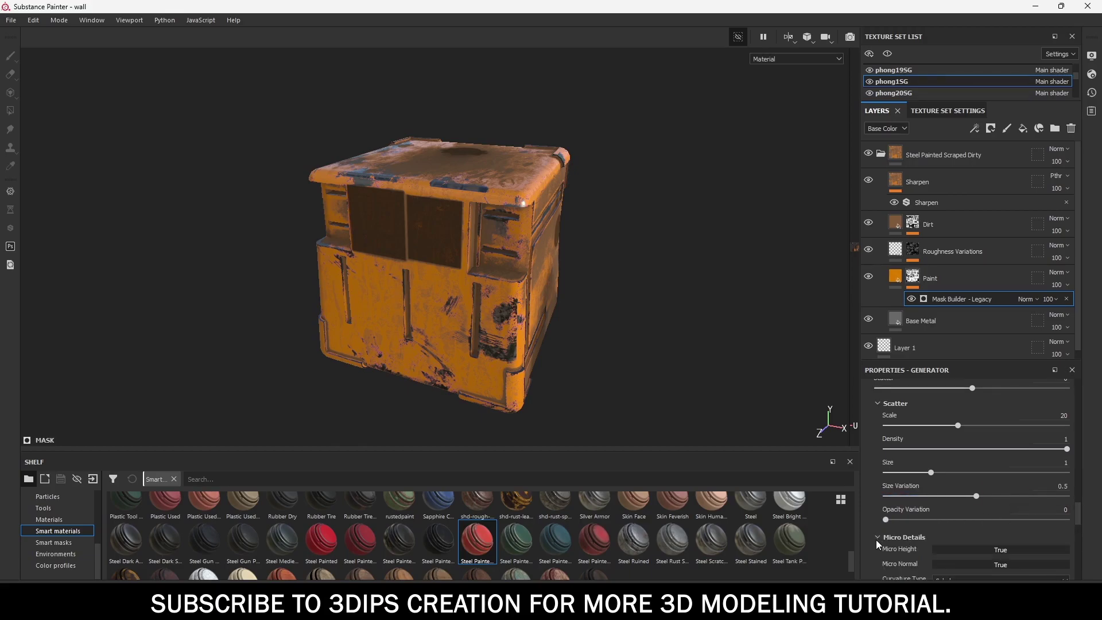
pyautogui.scroll(-3, 876, 539)
pyautogui.scroll(2, 876, 540)
pyautogui.scroll(2, 876, 539)
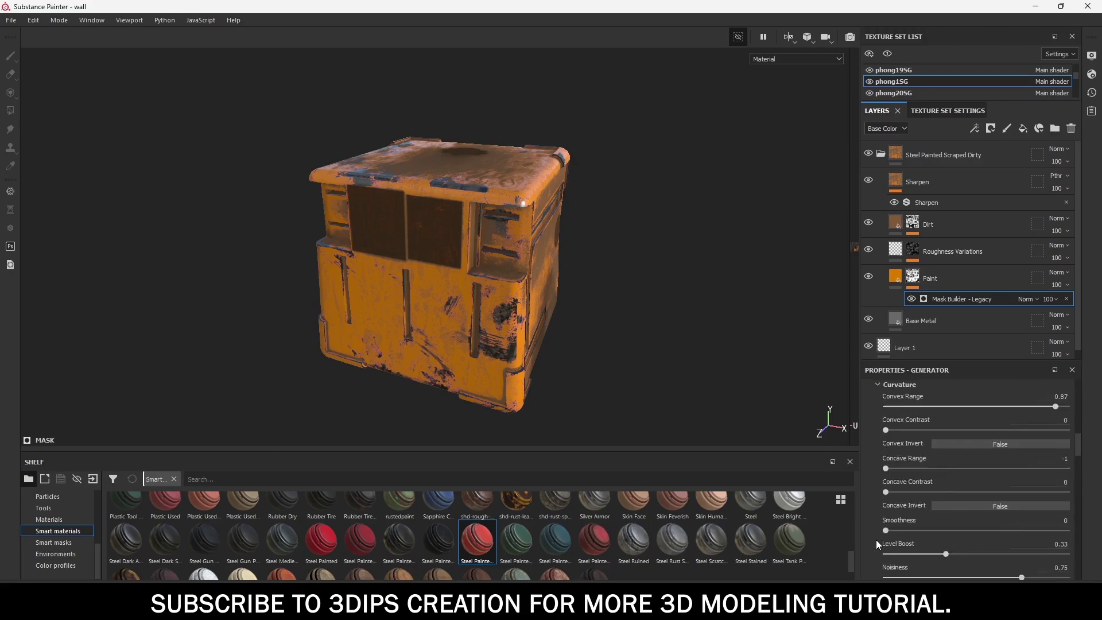
pyautogui.scroll(2, 876, 540)
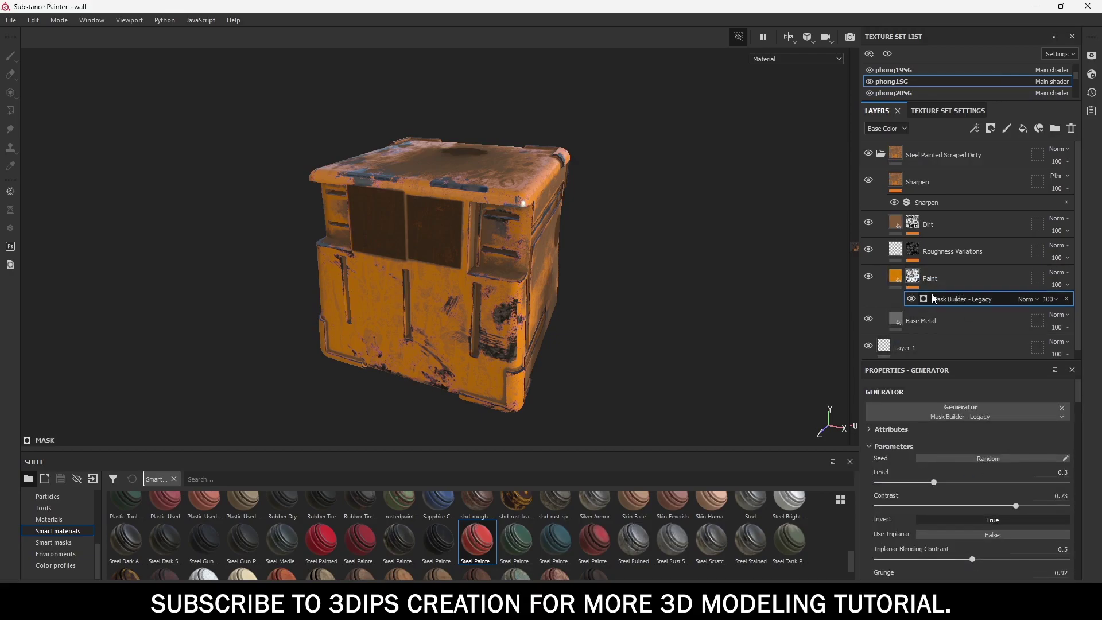
pyautogui.click(896, 254)
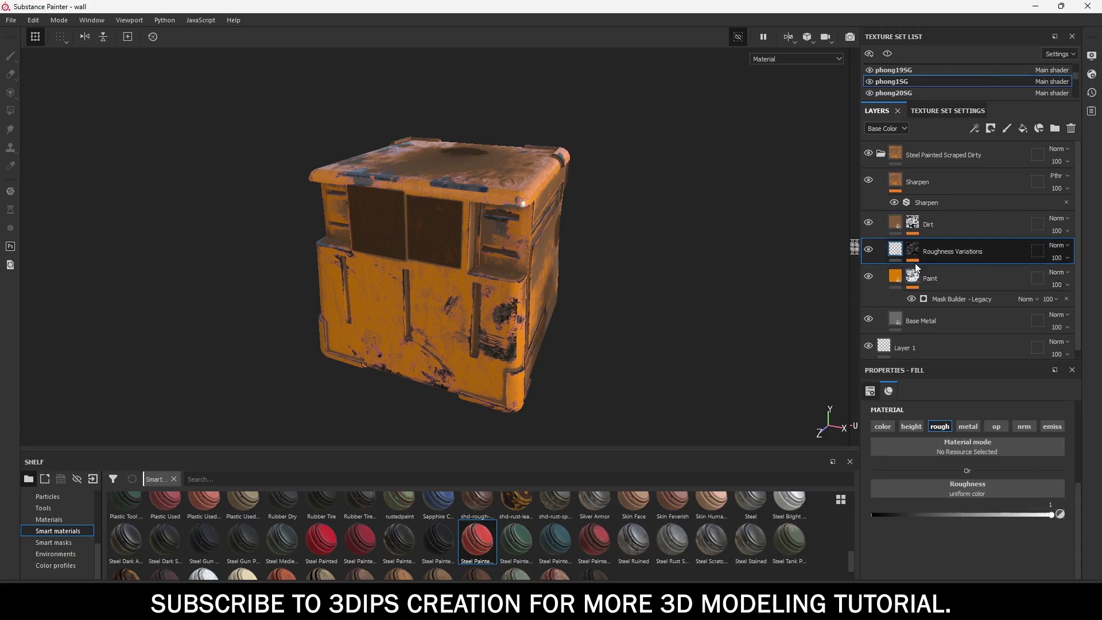
# Inspect the Clouds 3 noise in the Roughness Variations layer's mask.
pyautogui.click(913, 254)
pyautogui.click(940, 274)
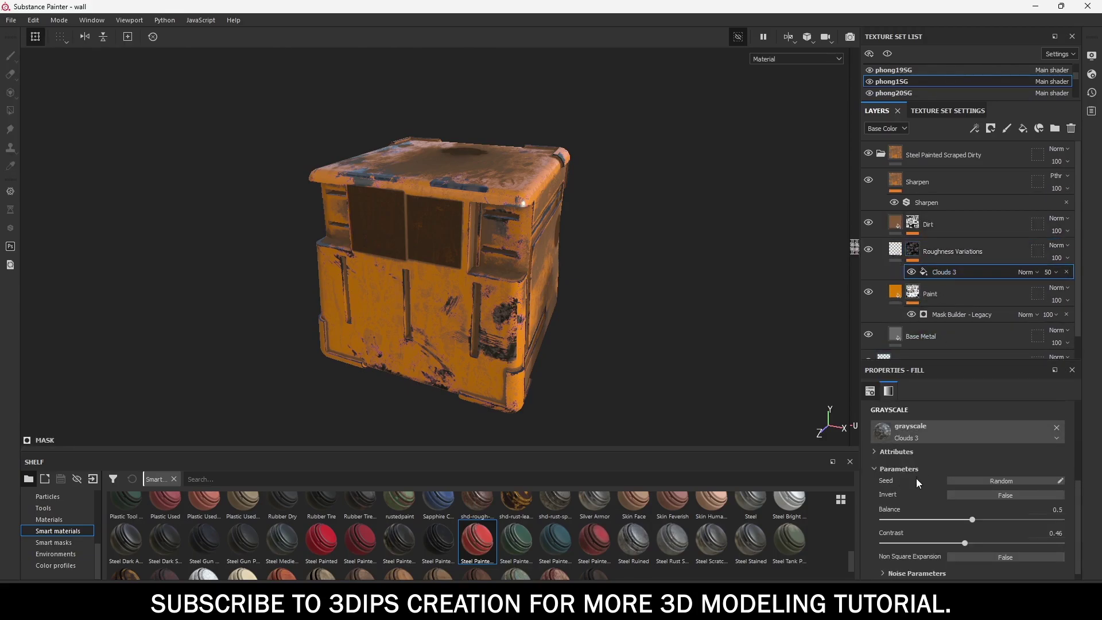
pyautogui.scroll(-1, 916, 478)
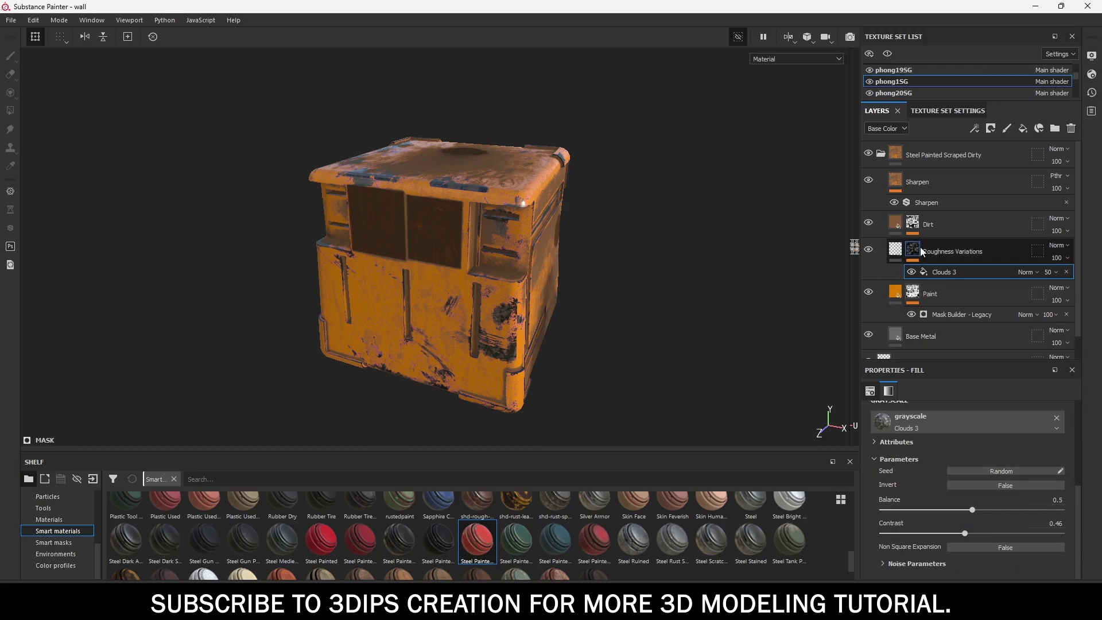
pyautogui.click(902, 251)
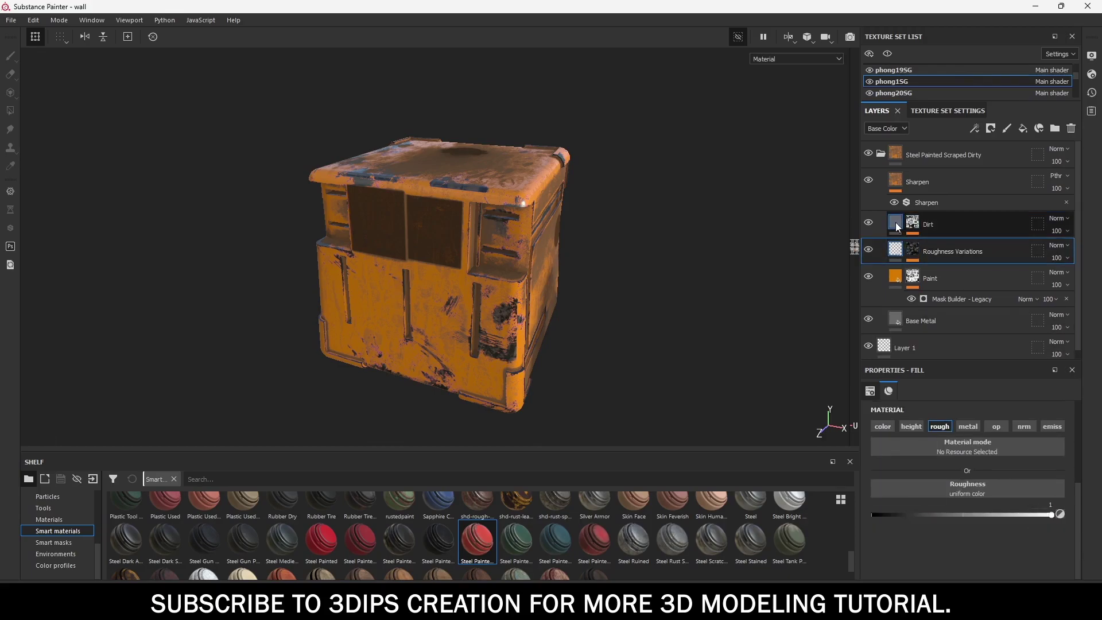
# Make the Dirt layer's brown base colour more saturated, with value 0.384.
pyautogui.click(907, 227)
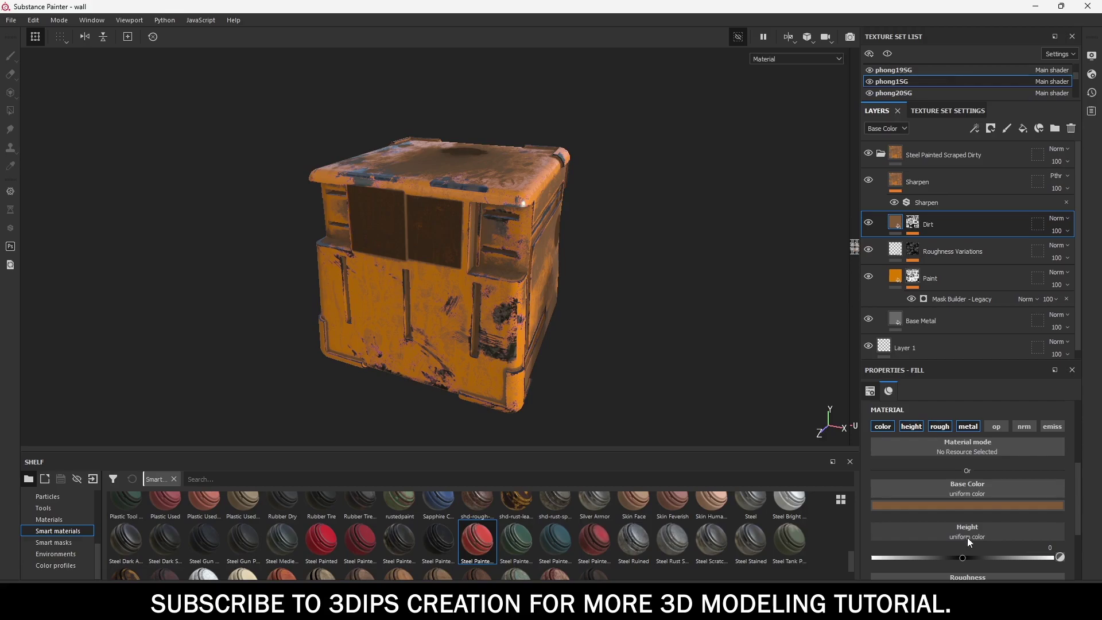
pyautogui.click(996, 504)
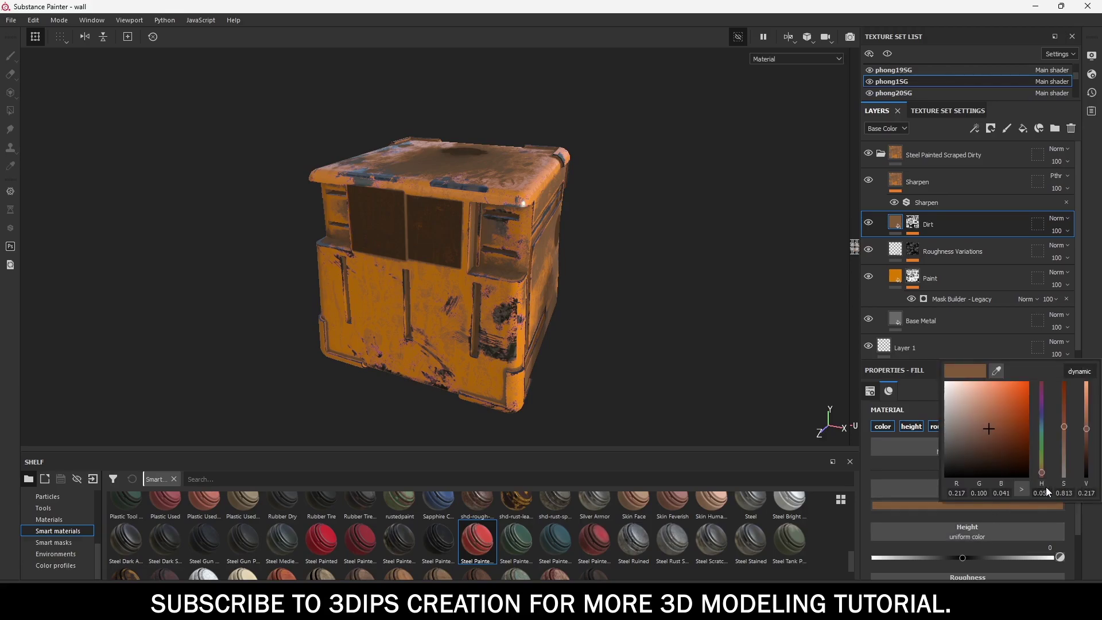
pyautogui.moveTo(1063, 426)
pyautogui.mouseDown()
pyautogui.moveTo(1059, 416)
pyautogui.moveTo(1086, 420)
pyautogui.mouseUp()
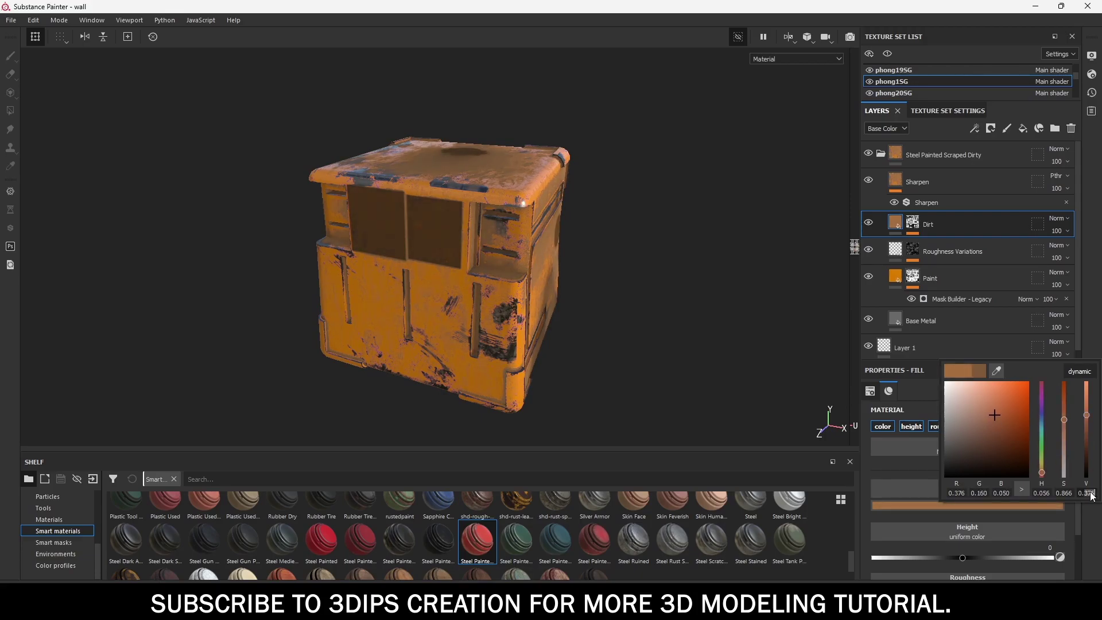
pyautogui.hotkey('ctrl', 'z')
pyautogui.click(500, 357)
pyautogui.keyDown('alt'); pyautogui.moveTo(500, 357); pyautogui.dragTo(472, 357); pyautogui.keyUp('alt')
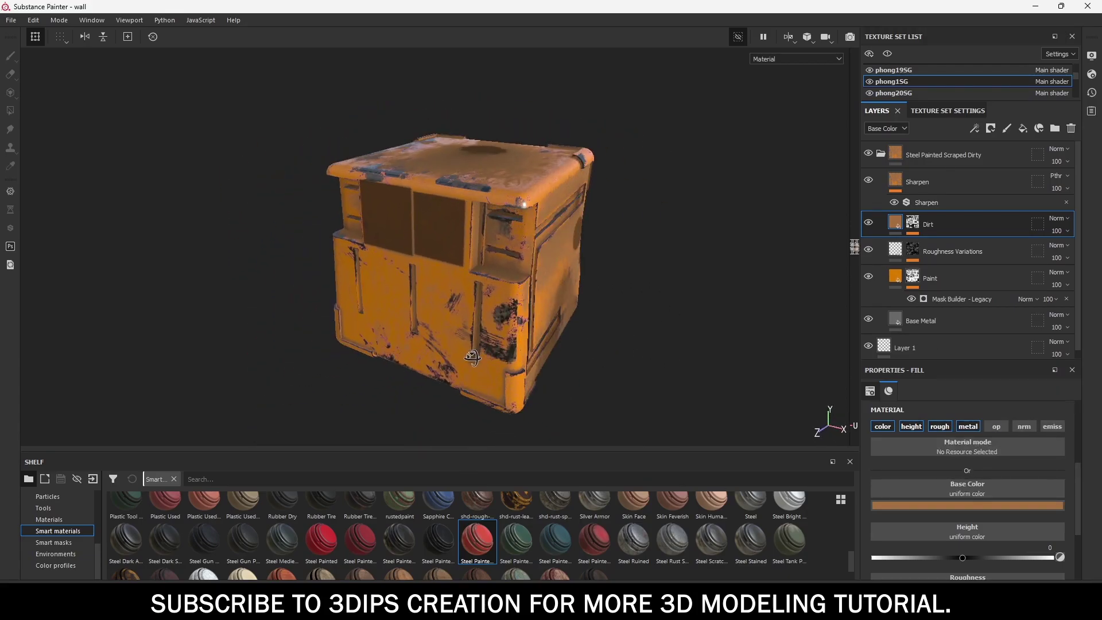
pyautogui.click(918, 226)
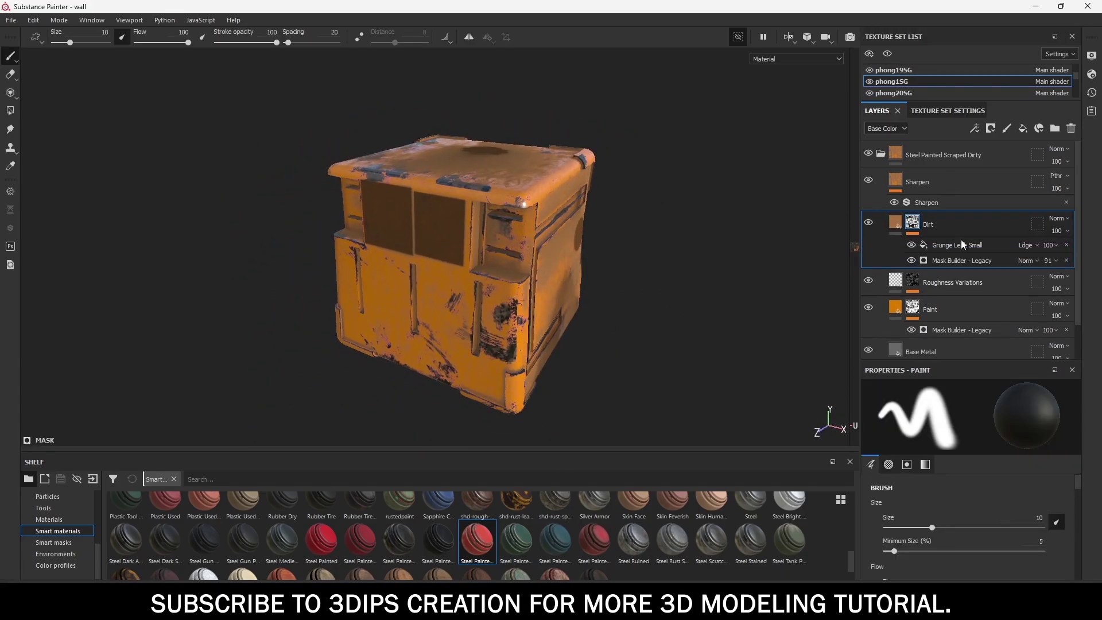
# Inspect the Dirt mask's Mask Builder settings and its Grunge Leak Small fill.
pyautogui.click(977, 258)
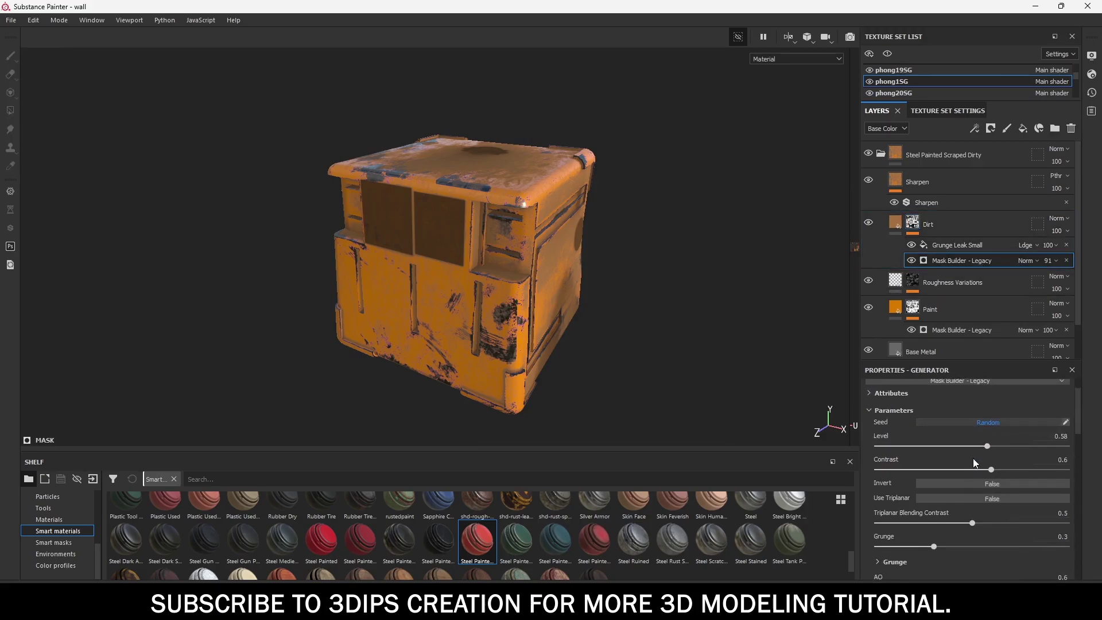
pyautogui.scroll(-1, 973, 458)
pyautogui.scroll(-1, 973, 458)
pyautogui.scroll(-1, 973, 458)
pyautogui.scroll(-1, 973, 458)
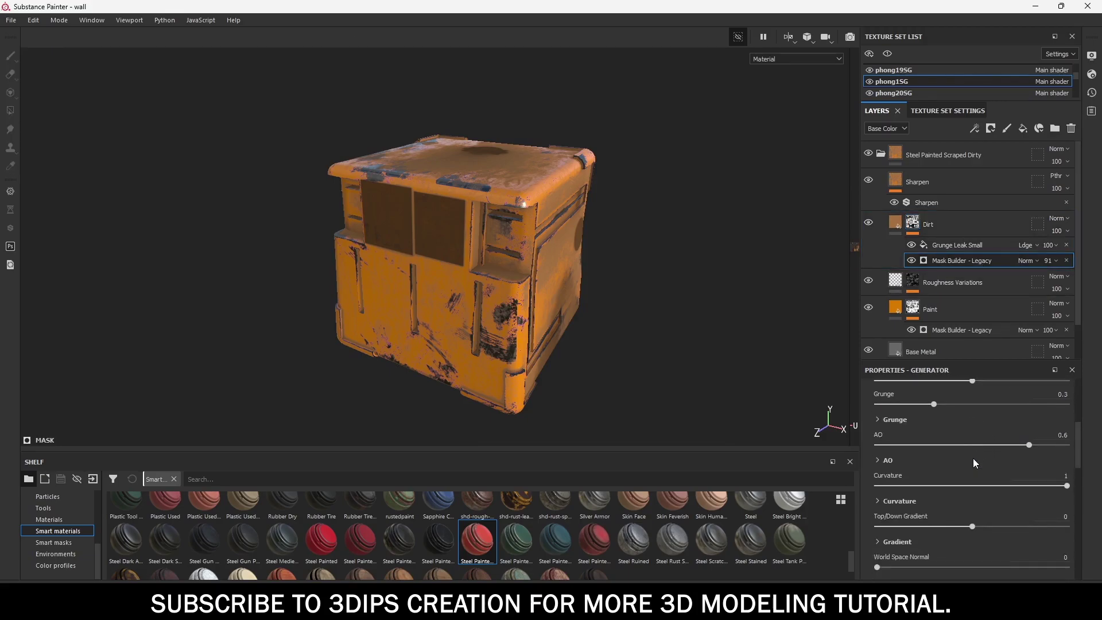
pyautogui.scroll(-1, 1017, 447)
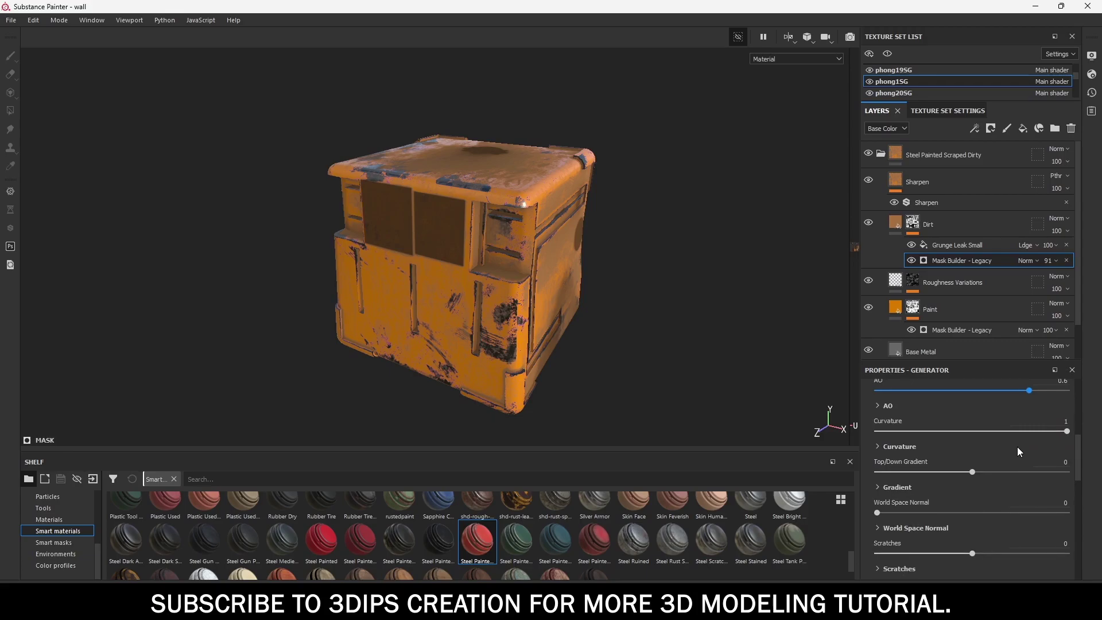
pyautogui.click(949, 246)
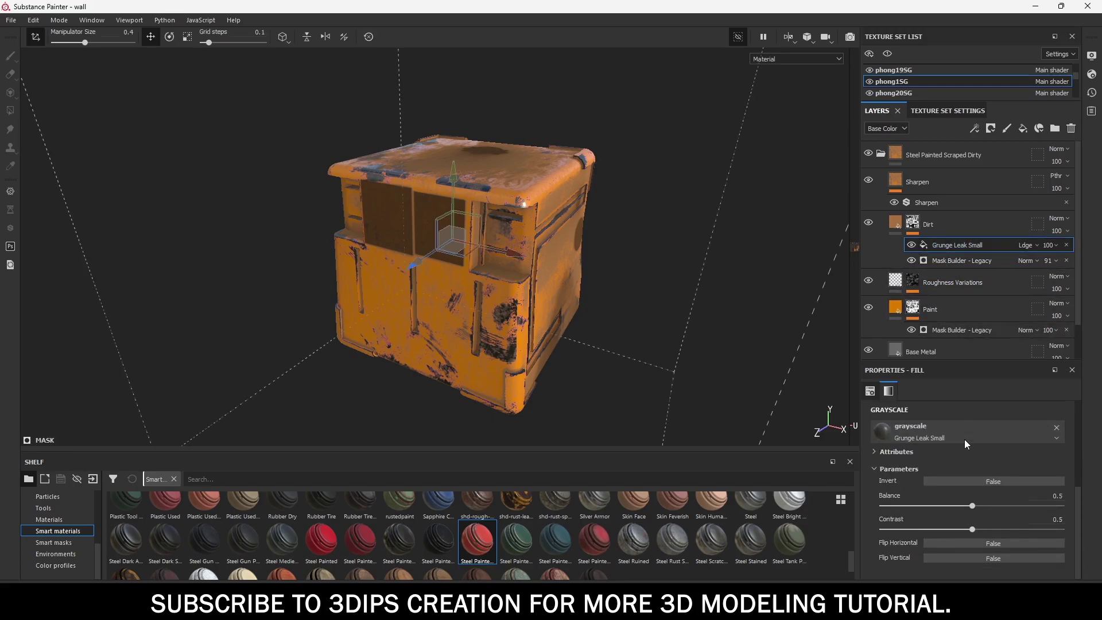
pyautogui.click(949, 259)
# Expand the Dirt mask's Curvature settings and switch the shelf to Materials.
pyautogui.scroll(-2, 929, 506)
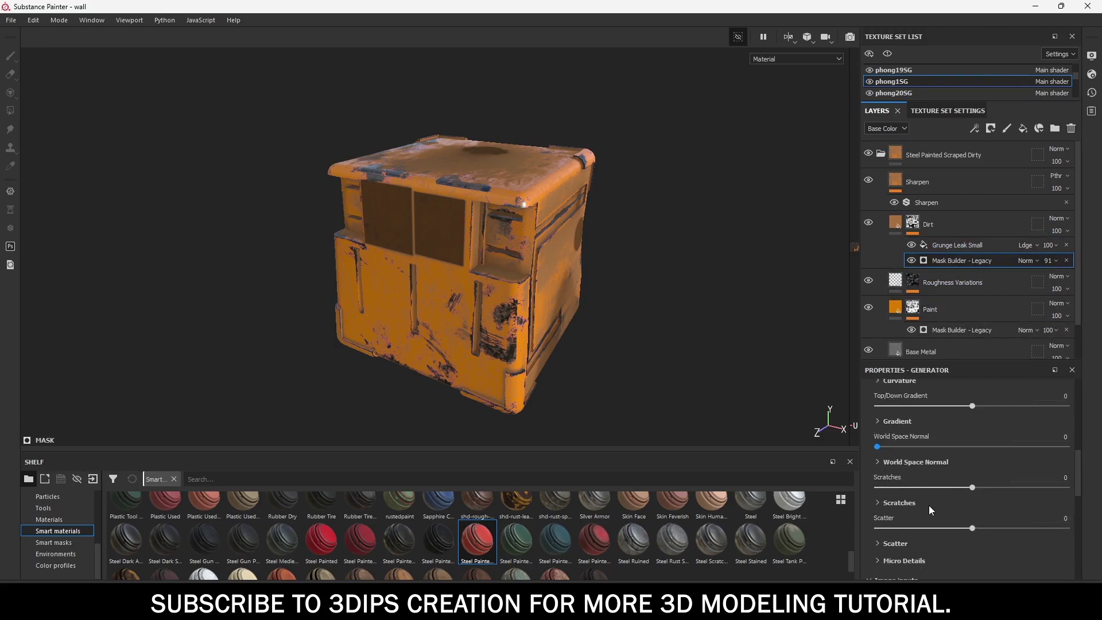
pyautogui.scroll(-2, 928, 505)
pyautogui.click(881, 459)
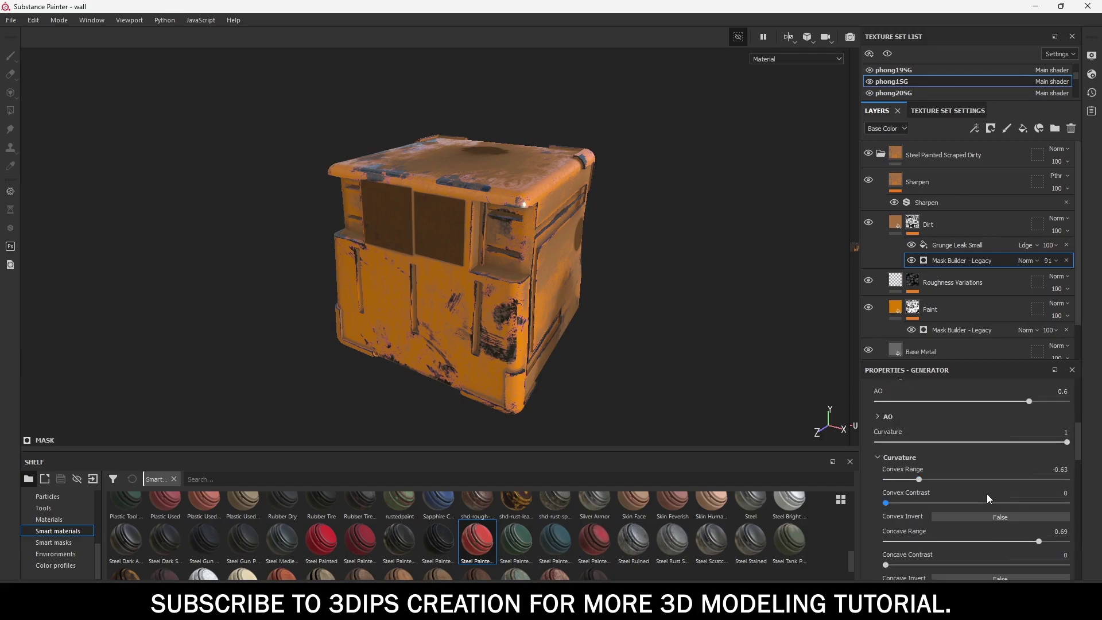
pyautogui.scroll(-3, 987, 493)
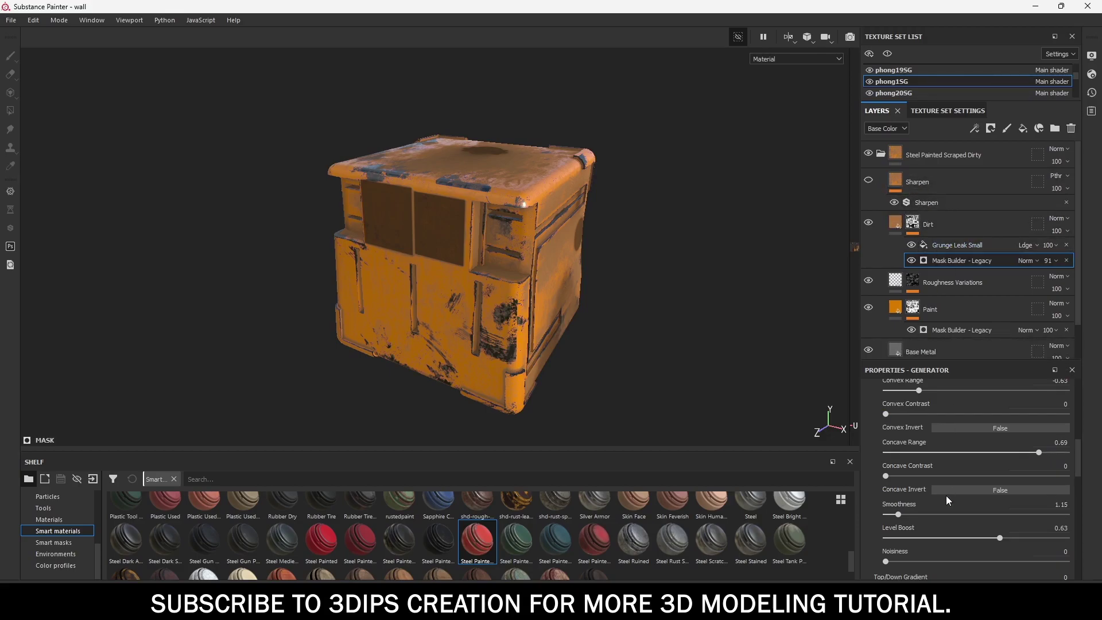
pyautogui.click(54, 520)
# Apply Rust Fine to the box as a new layer and expand its Technical Parameters.
pyautogui.scroll(-10, 504, 563)
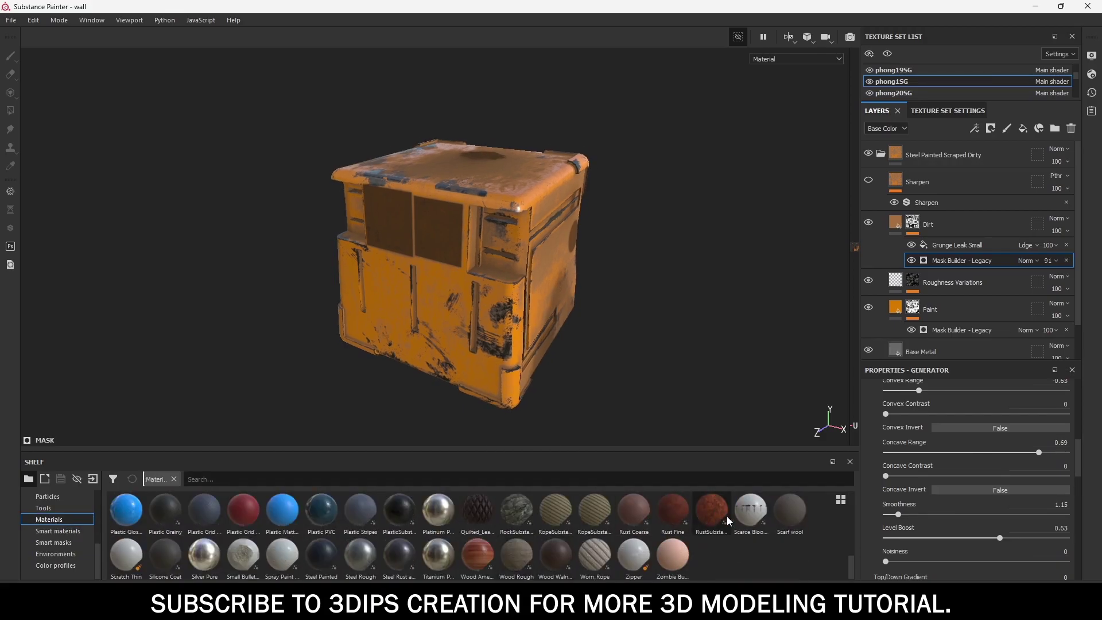
pyautogui.moveTo(679, 515); pyautogui.dragTo(476, 295)
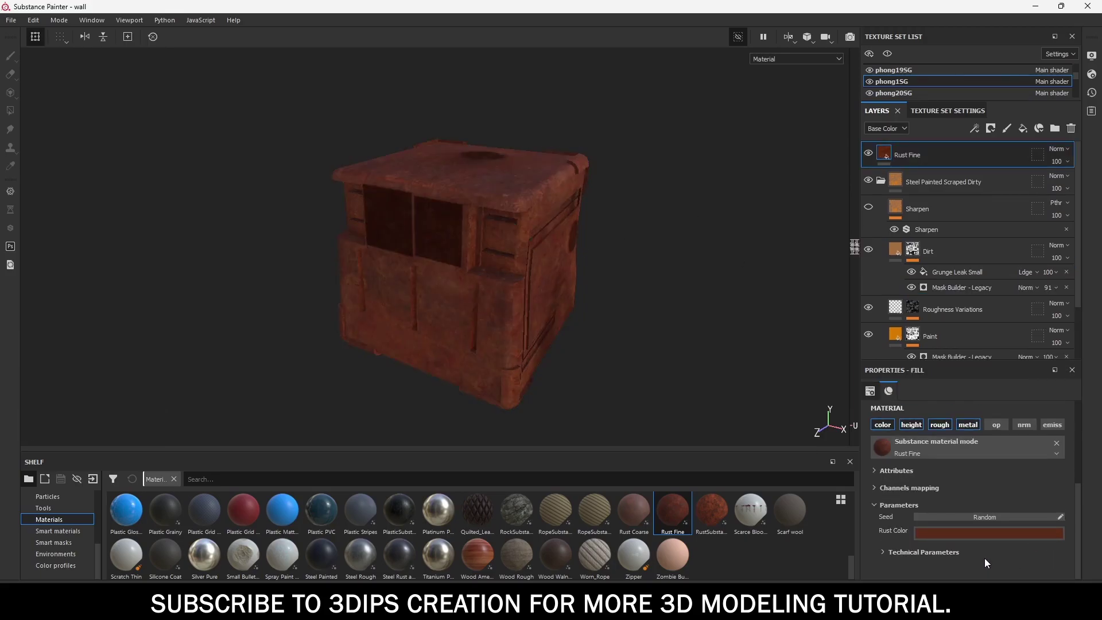
pyautogui.click(885, 549)
pyautogui.scroll(-2, 885, 550)
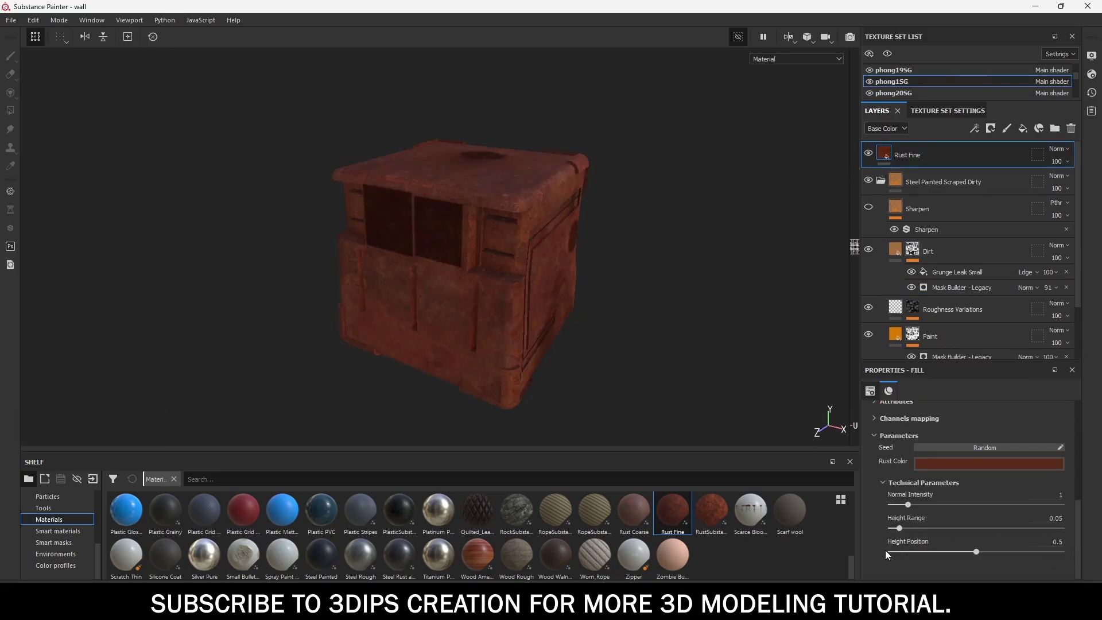
# Set rust Normal Intensity 0.37, Height Range 0.18 and Height Position 0.46.
pyautogui.moveTo(907, 503); pyautogui.dragTo(897, 502)
pyautogui.moveTo(897, 502); pyautogui.dragTo(897, 502)
pyautogui.click(906, 529)
pyautogui.moveTo(905, 529); pyautogui.dragTo(918, 529)
pyautogui.moveTo(918, 529); pyautogui.dragTo(921, 529)
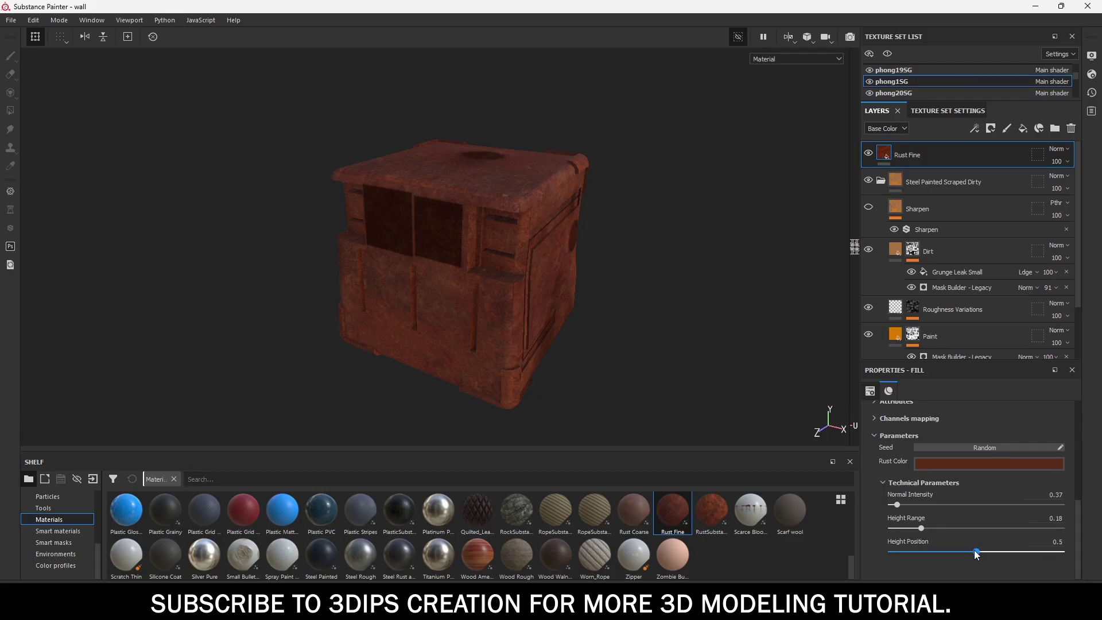
pyautogui.moveTo(977, 553); pyautogui.dragTo(969, 553)
pyautogui.click(992, 129)
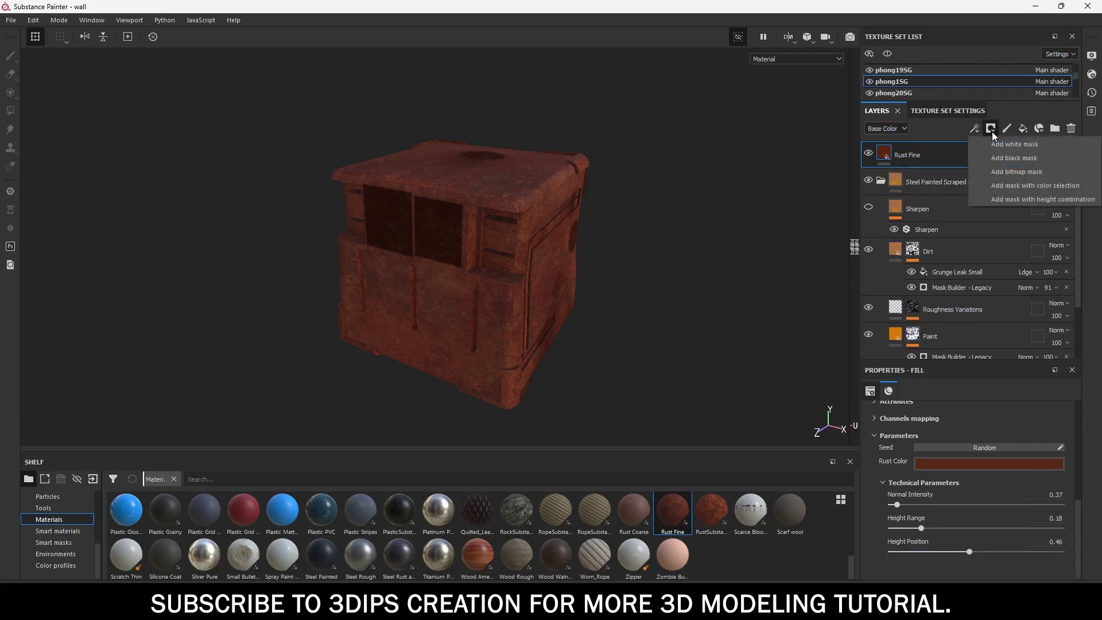
# Add a white mask to Rust Fine, then a Sharpen filter lowered to intensity 0.8.
pyautogui.click(1018, 146)
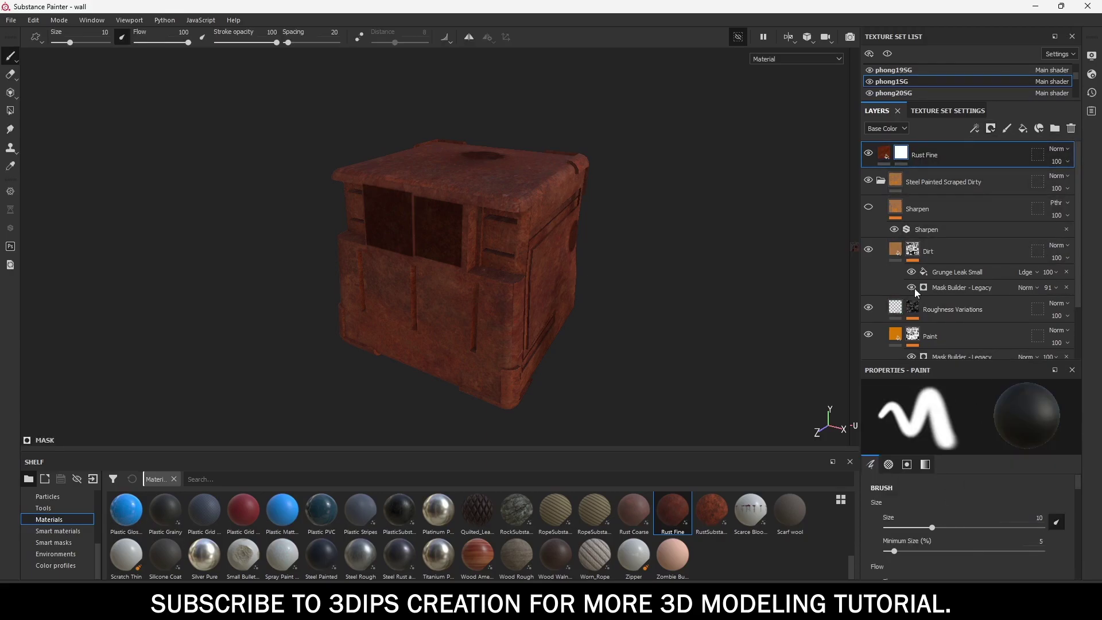
pyautogui.rightClick(910, 156)
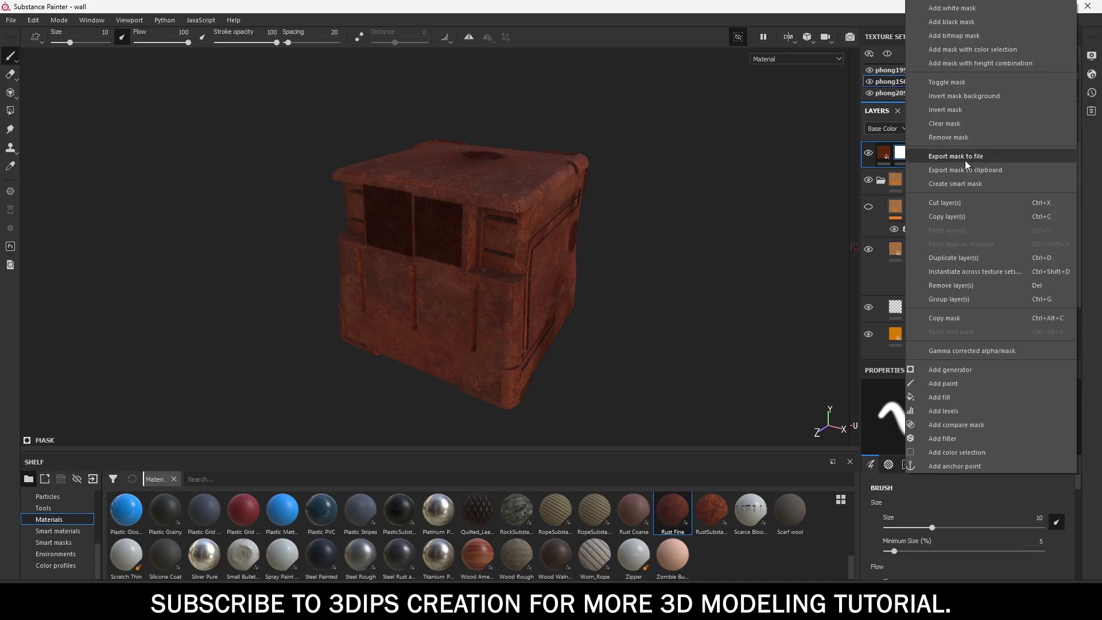
pyautogui.click(956, 438)
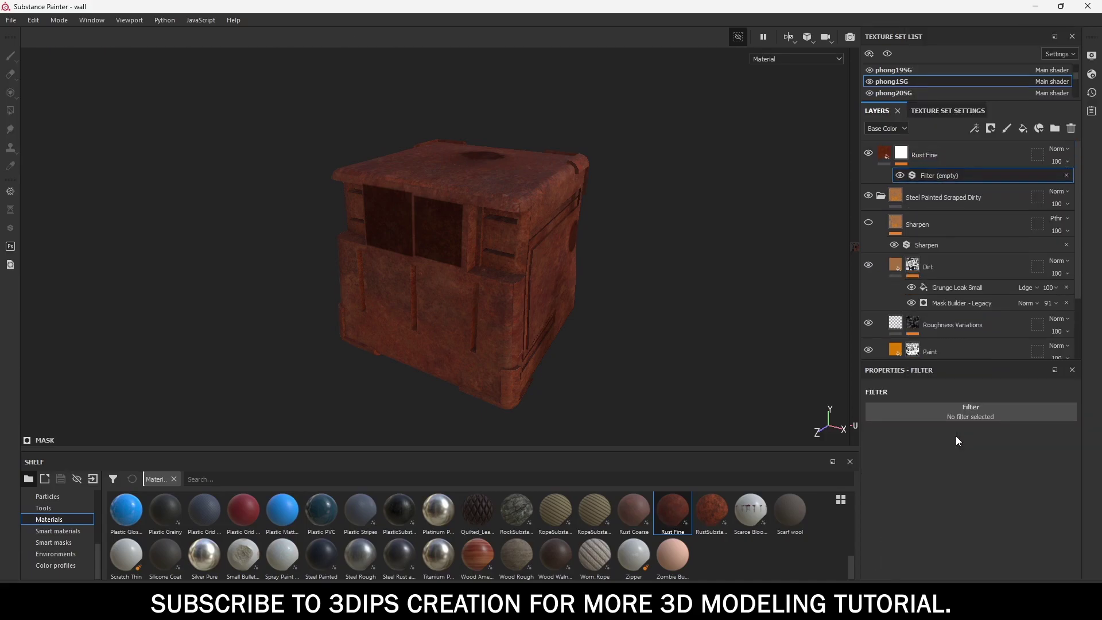
pyautogui.click(981, 410)
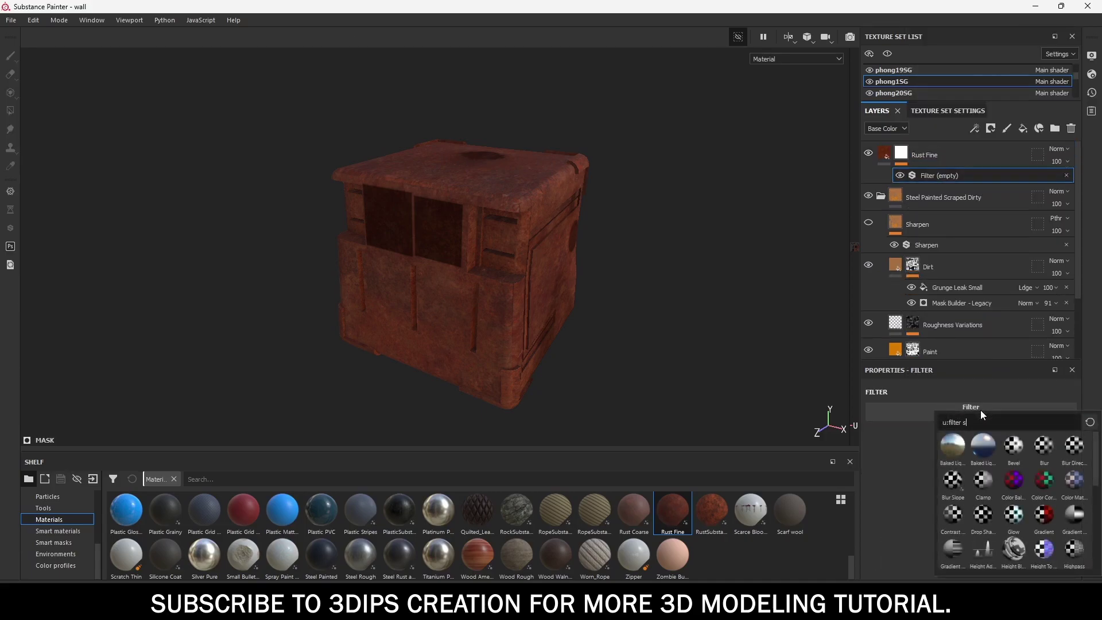
pyautogui.write('har')
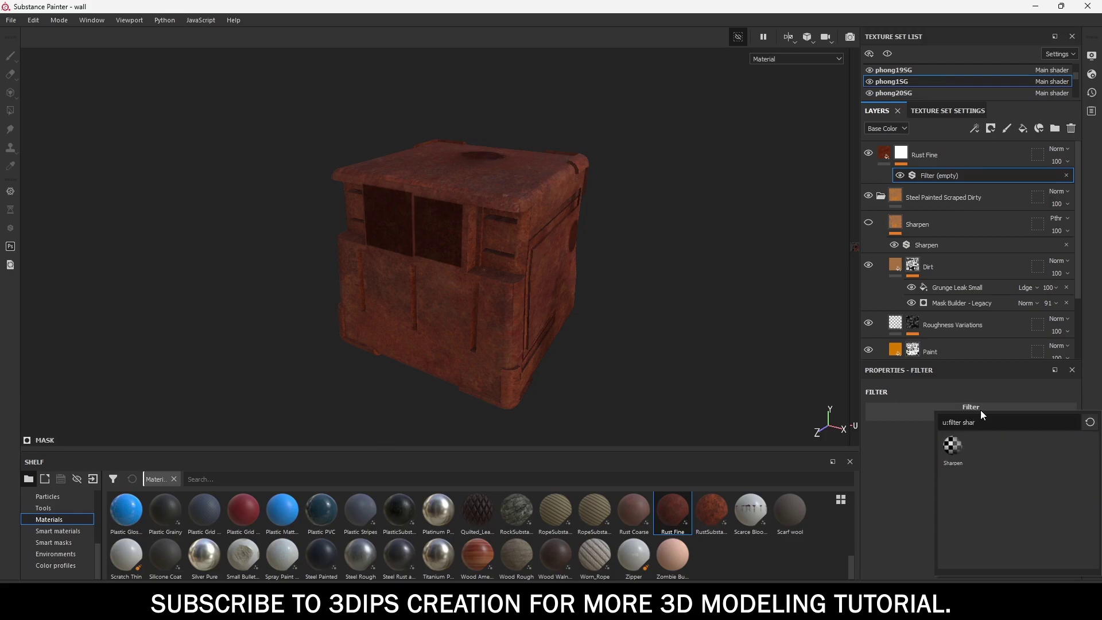
pyautogui.click(952, 445)
pyautogui.click(875, 448)
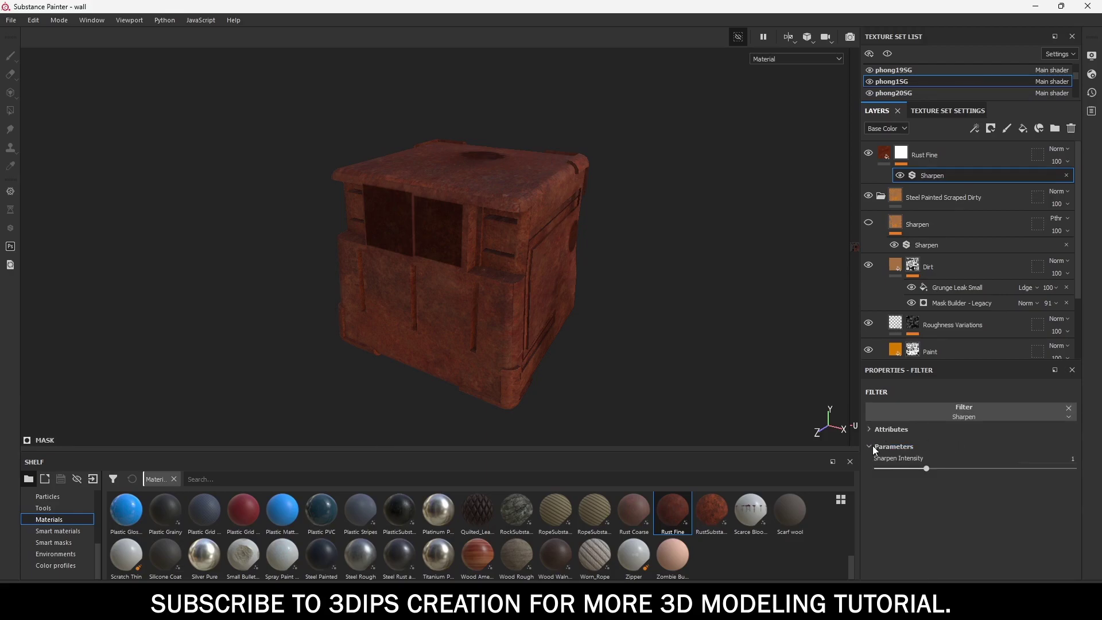
pyautogui.moveTo(925, 468); pyautogui.dragTo(917, 469)
# Add a Mask Builder - Legacy generator to the Rust Fine mask.
pyautogui.rightClick(903, 158)
pyautogui.click(955, 371)
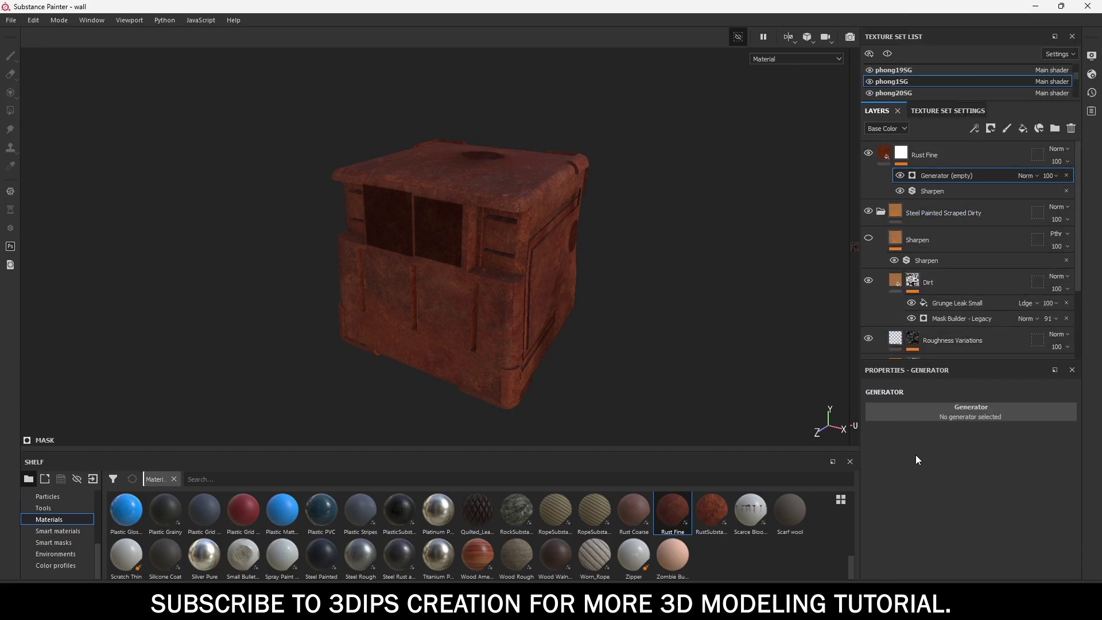
pyautogui.click(967, 410)
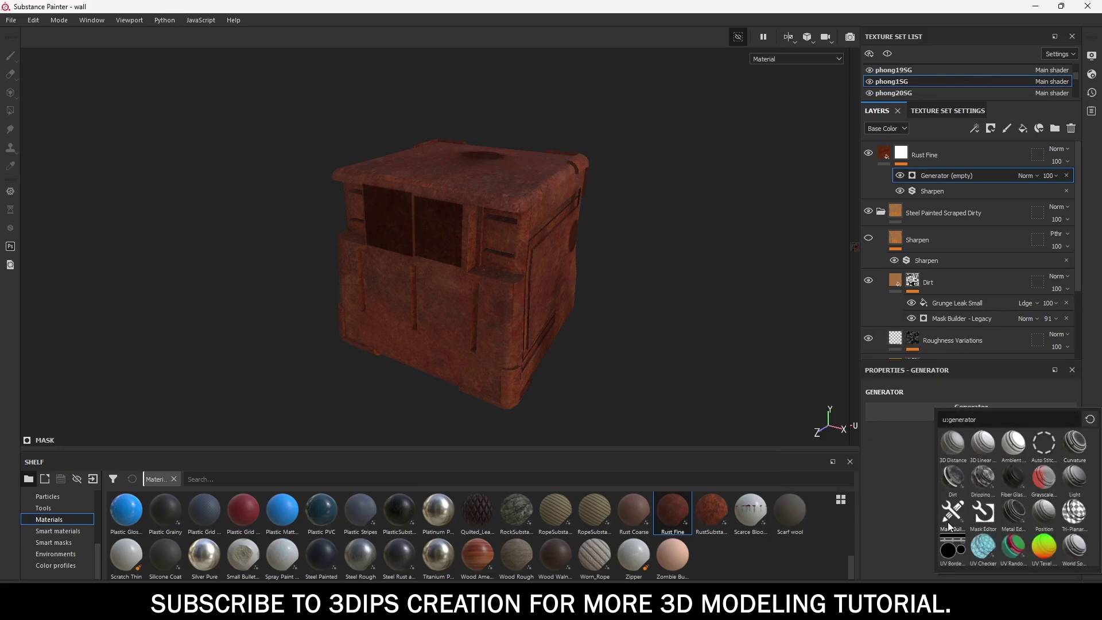
pyautogui.click(948, 522)
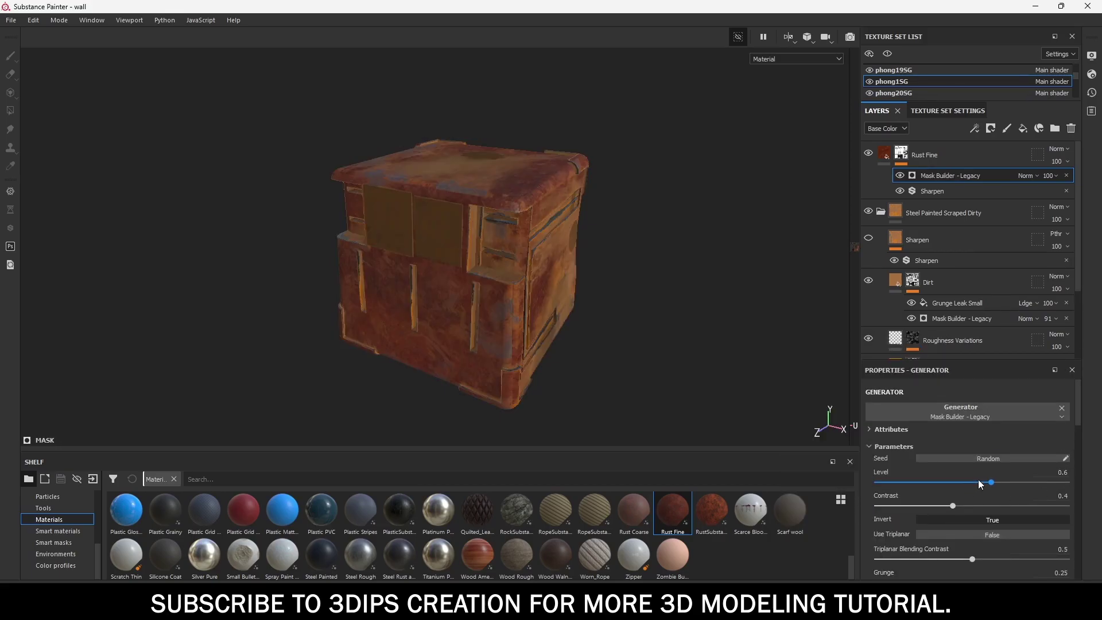
# Raise the mask level slightly, un-invert the mask, and set grunge scale to 5.
pyautogui.moveTo(979, 484)
pyautogui.mouseDown()
pyautogui.moveTo(999, 485)
pyautogui.moveTo(944, 482)
pyautogui.mouseUp()
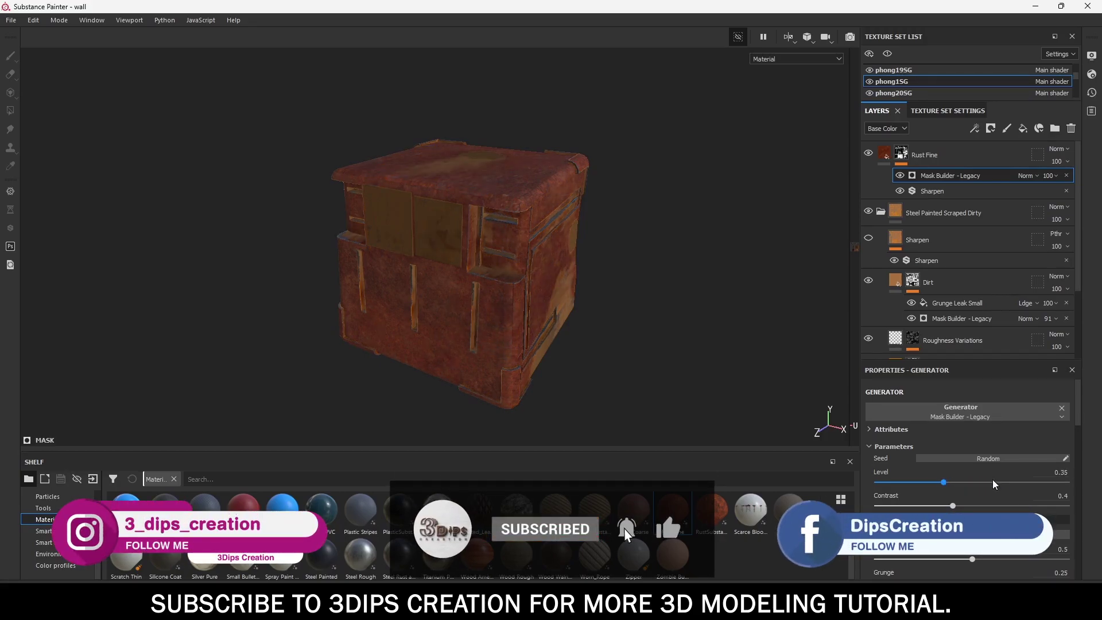
pyautogui.scroll(-1, 993, 480)
pyautogui.moveTo(952, 501); pyautogui.dragTo(944, 502)
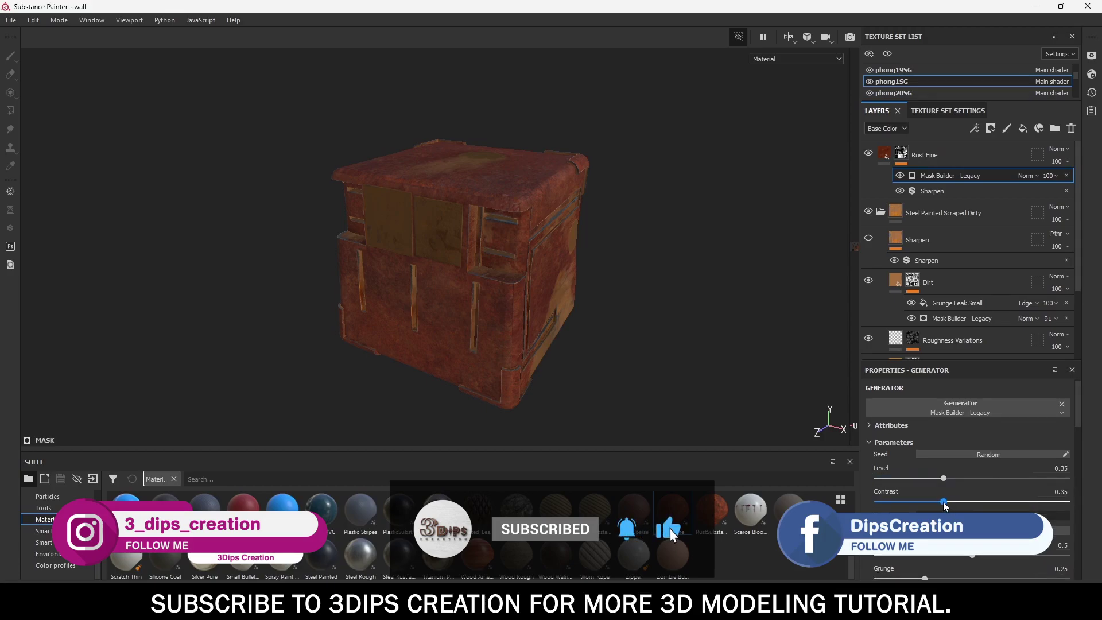
pyautogui.scroll(-3, 1010, 501)
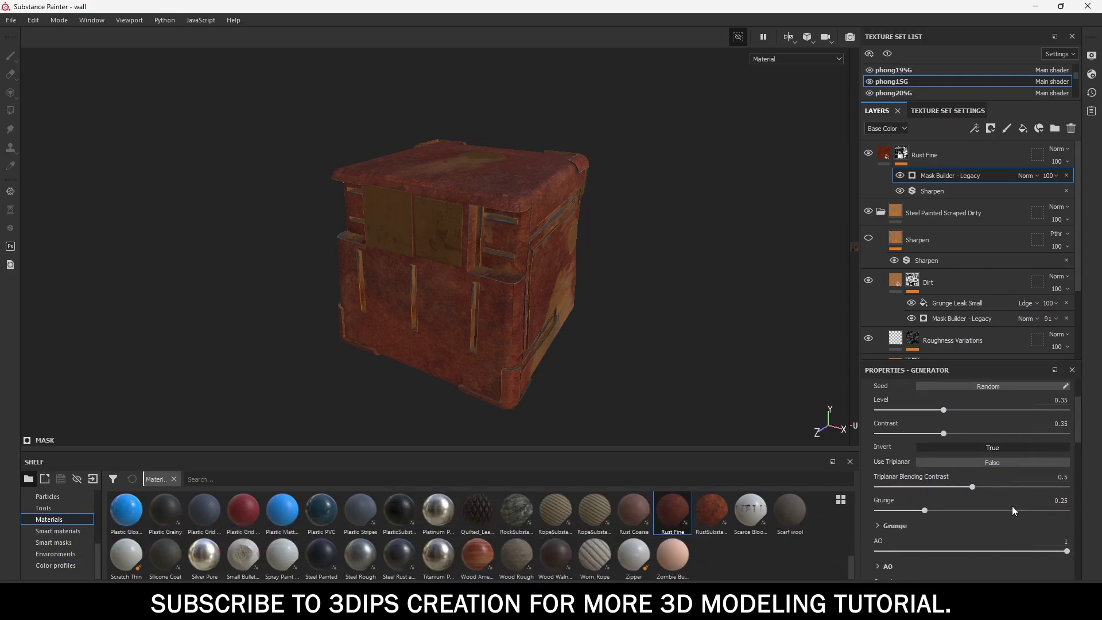
pyautogui.click(997, 446)
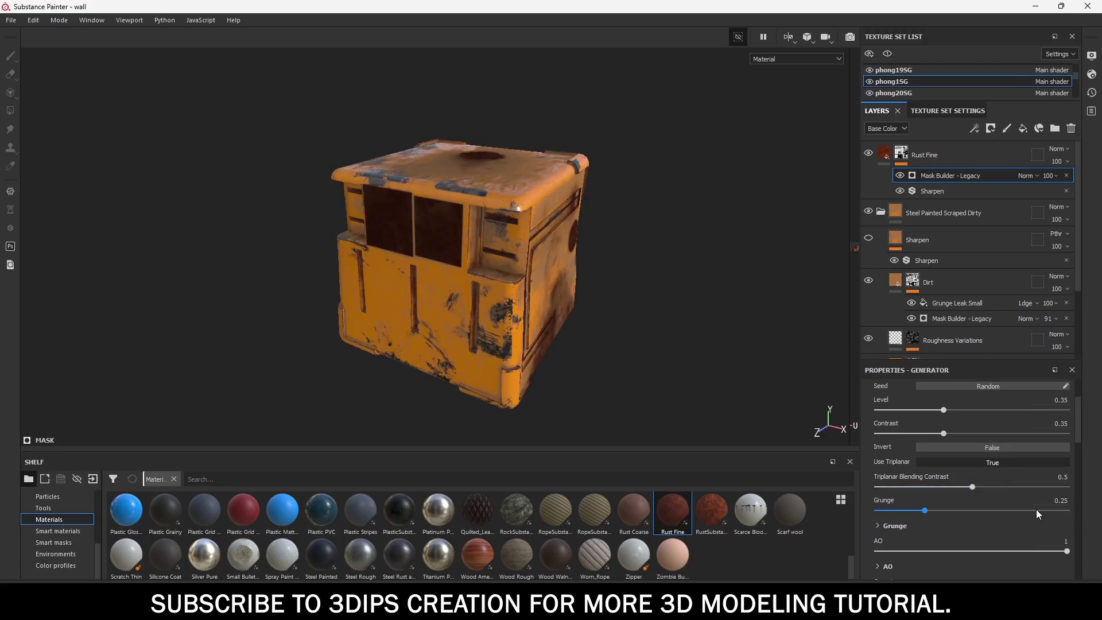
pyautogui.scroll(-4, 1011, 505)
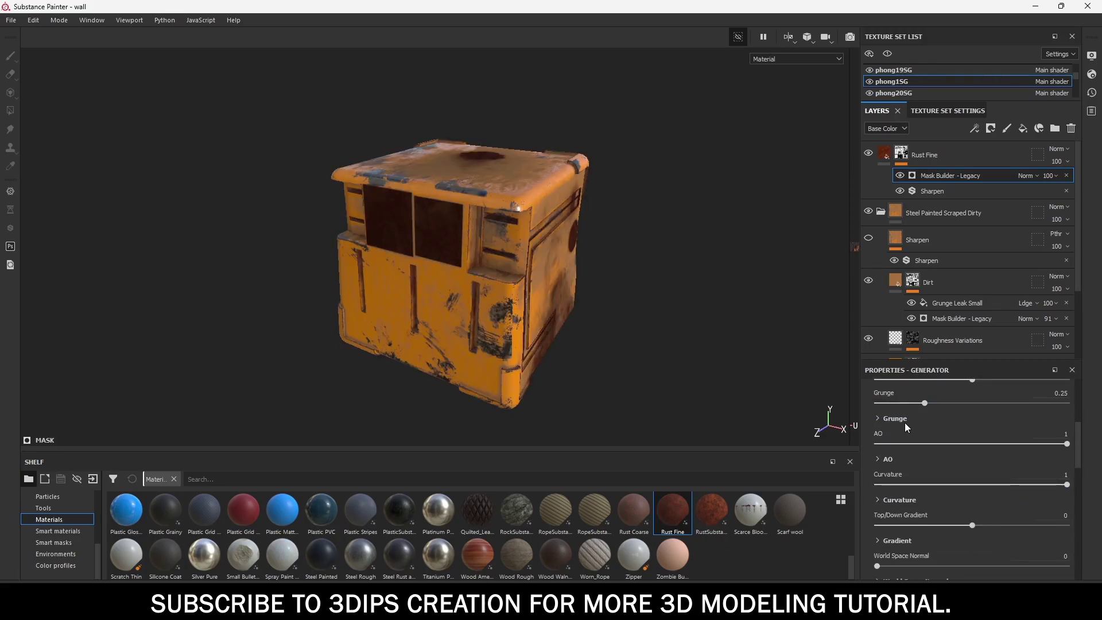
pyautogui.click(878, 418)
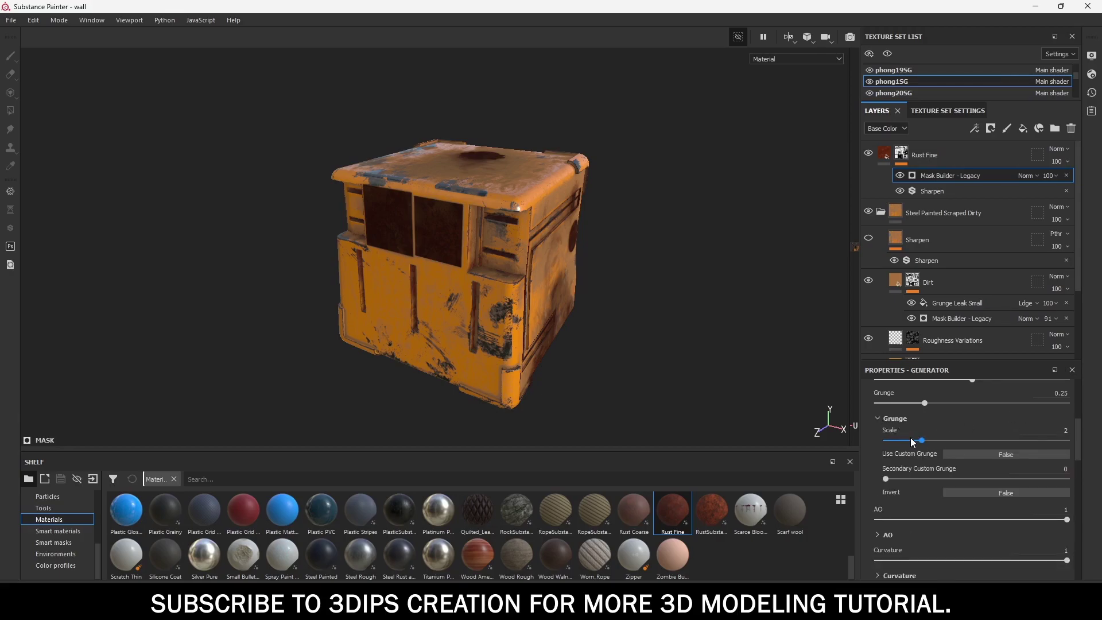
pyautogui.moveTo(912, 439); pyautogui.dragTo(977, 439)
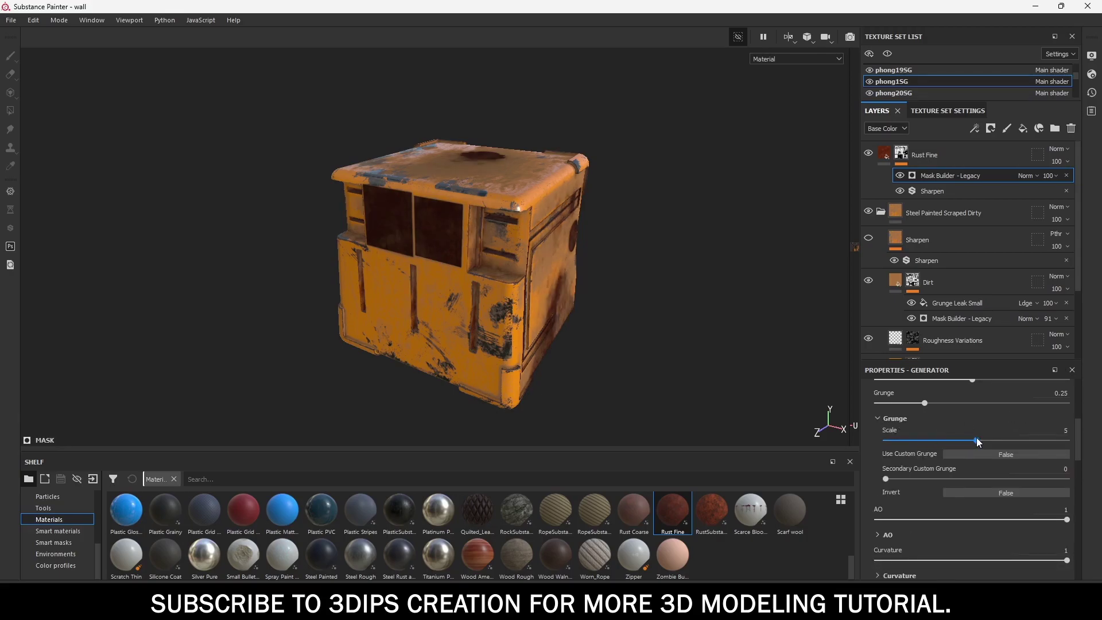
# In the mask's curvature settings, widen Convex Range and raise Convex Contrast.
pyautogui.scroll(5, 995, 426)
pyautogui.scroll(-4, 990, 474)
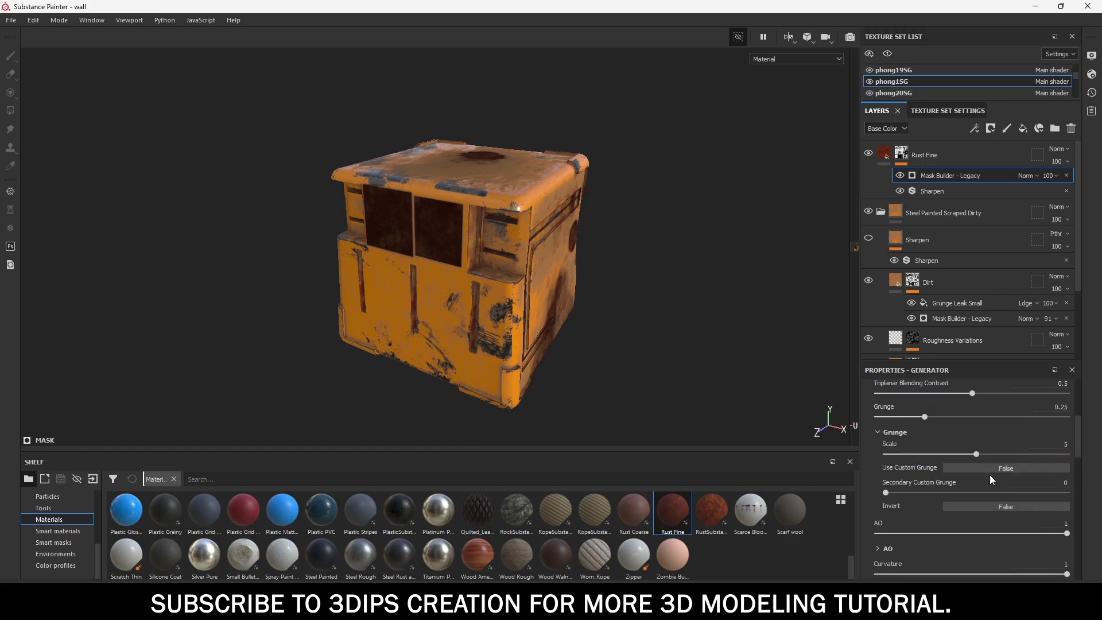
pyautogui.scroll(-2, 888, 502)
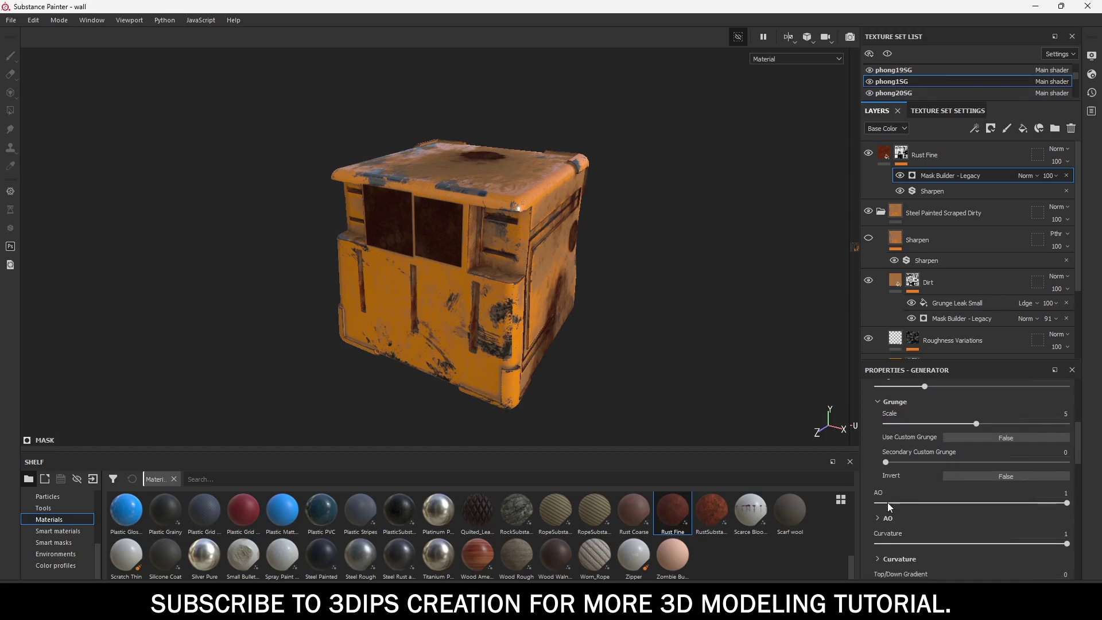
pyautogui.scroll(-3, 888, 502)
pyautogui.click(881, 475)
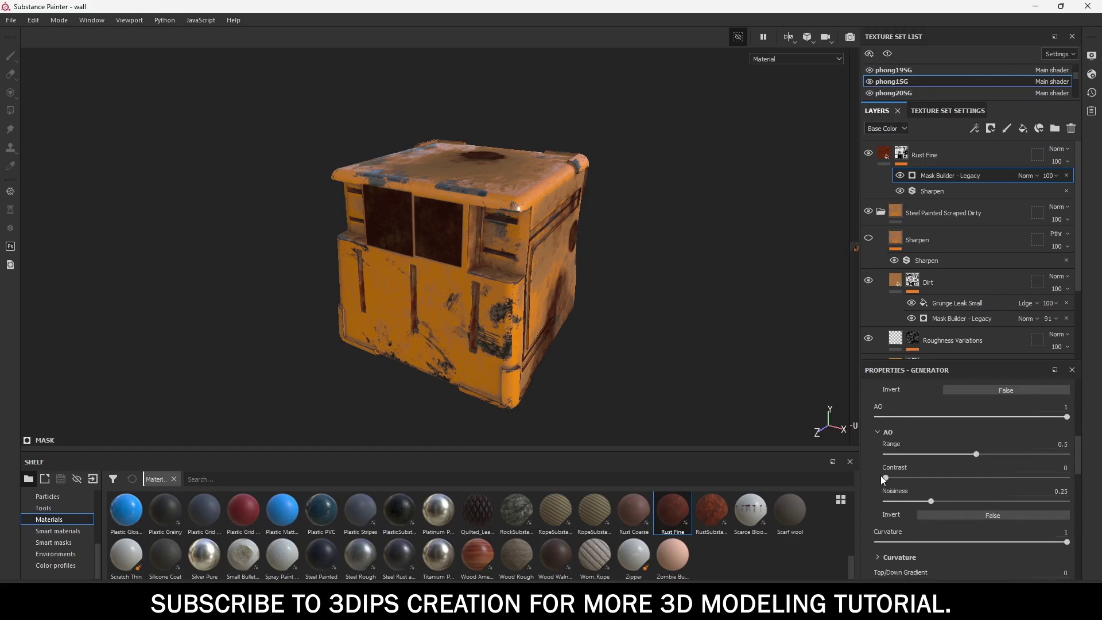
pyautogui.scroll(-1, 882, 479)
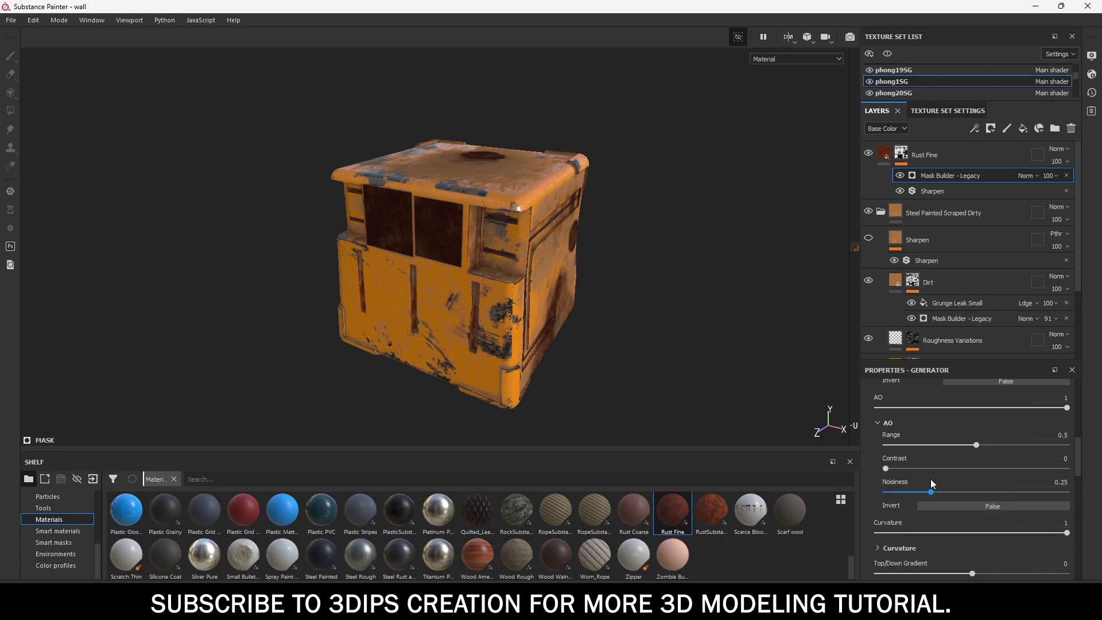
pyautogui.scroll(-3, 881, 475)
pyautogui.click(876, 479)
pyautogui.scroll(-2, 925, 483)
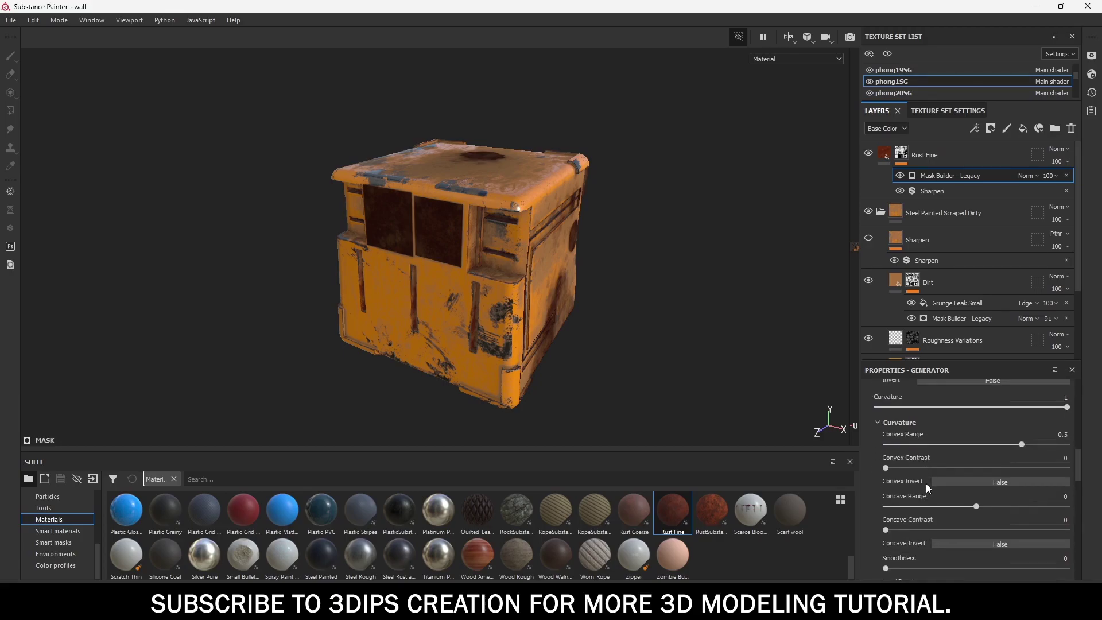
pyautogui.scroll(-2, 925, 483)
pyautogui.scroll(-2, 925, 484)
pyautogui.scroll(1, 926, 483)
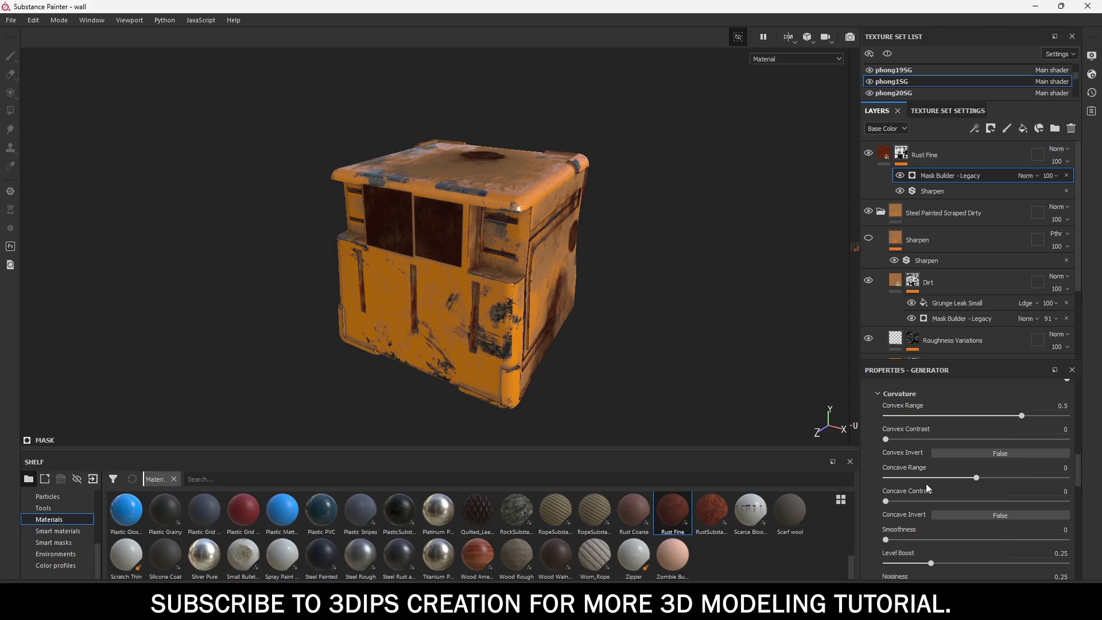
pyautogui.moveTo(1021, 415); pyautogui.dragTo(1058, 423)
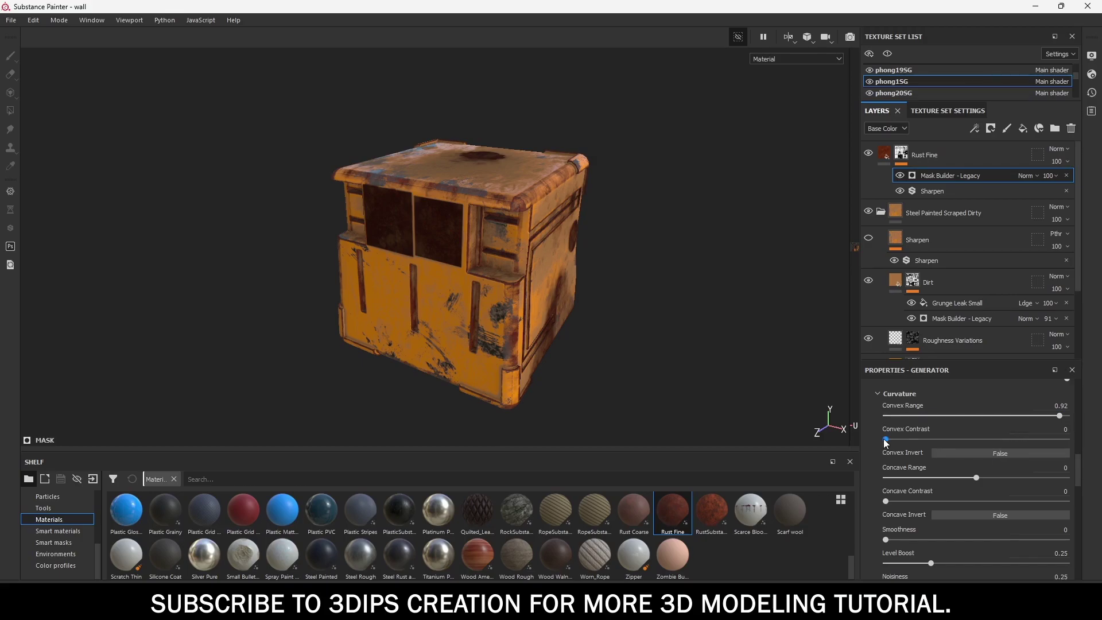
pyautogui.moveTo(886, 441); pyautogui.dragTo(922, 442)
pyautogui.moveTo(943, 447); pyautogui.dragTo(921, 446)
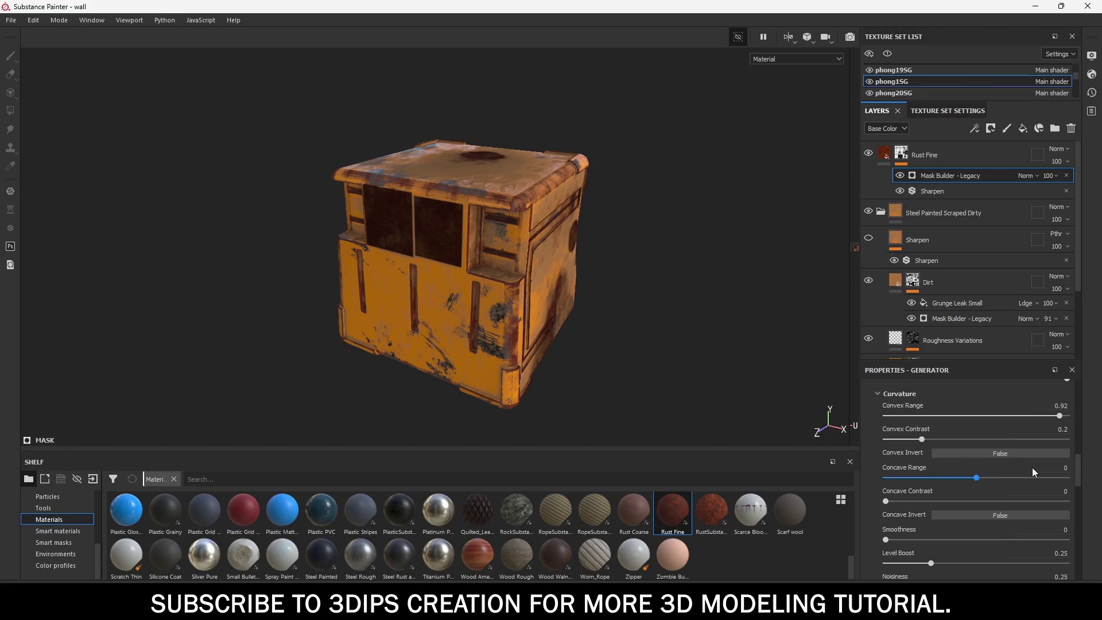
# Increase Concave Range, Smoothness and Level Boost, and lower Noisiness slightly.
pyautogui.moveTo(976, 477); pyautogui.dragTo(1045, 486)
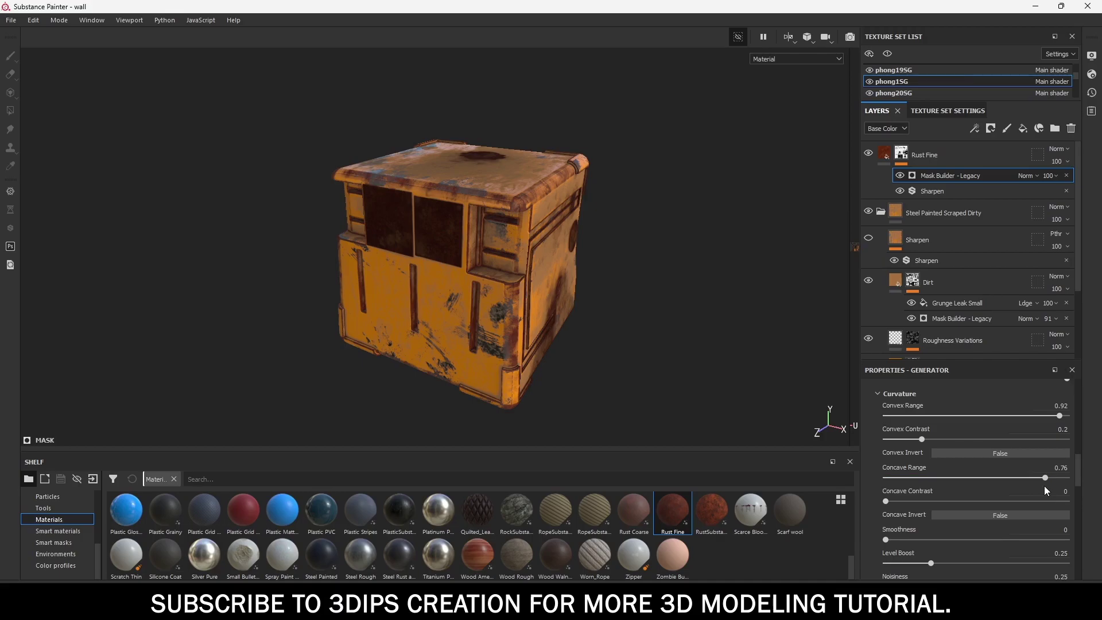
pyautogui.moveTo(886, 540); pyautogui.dragTo(964, 533)
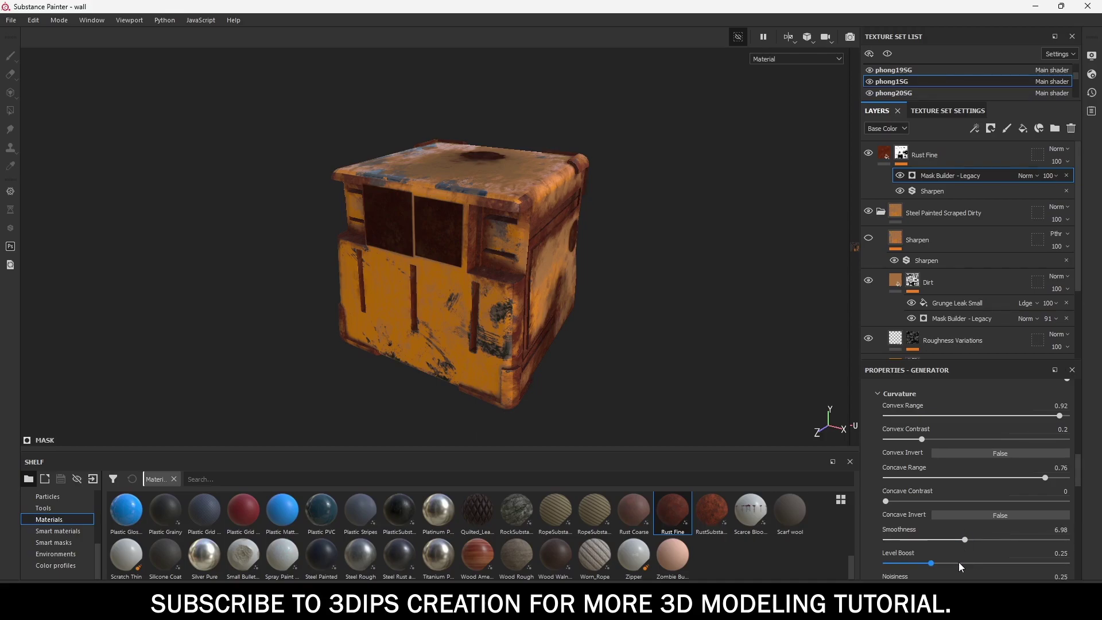
pyautogui.moveTo(959, 563)
pyautogui.mouseDown()
pyautogui.moveTo(977, 562)
pyautogui.moveTo(920, 561)
pyautogui.moveTo(1007, 558)
pyautogui.moveTo(995, 554)
pyautogui.mouseUp()
pyautogui.scroll(-3, 995, 555)
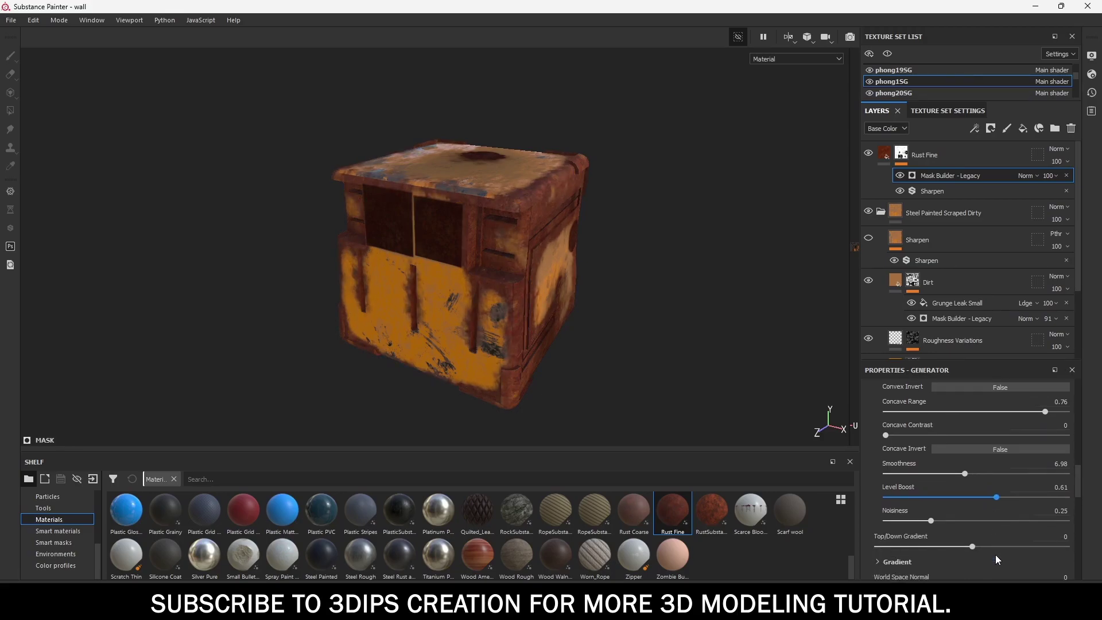
pyautogui.moveTo(930, 520); pyautogui.dragTo(920, 520)
# View the box face-on and expand the World Space Normal, Scratches and Scatter sections.
pyautogui.moveTo(504, 298)
pyautogui.keyDown('alt'); pyautogui.mouseDown()
pyautogui.moveTo(647, 226)
pyautogui.moveTo(372, 269)
pyautogui.moveTo(634, 288)
pyautogui.mouseUp(); pyautogui.keyUp('alt')
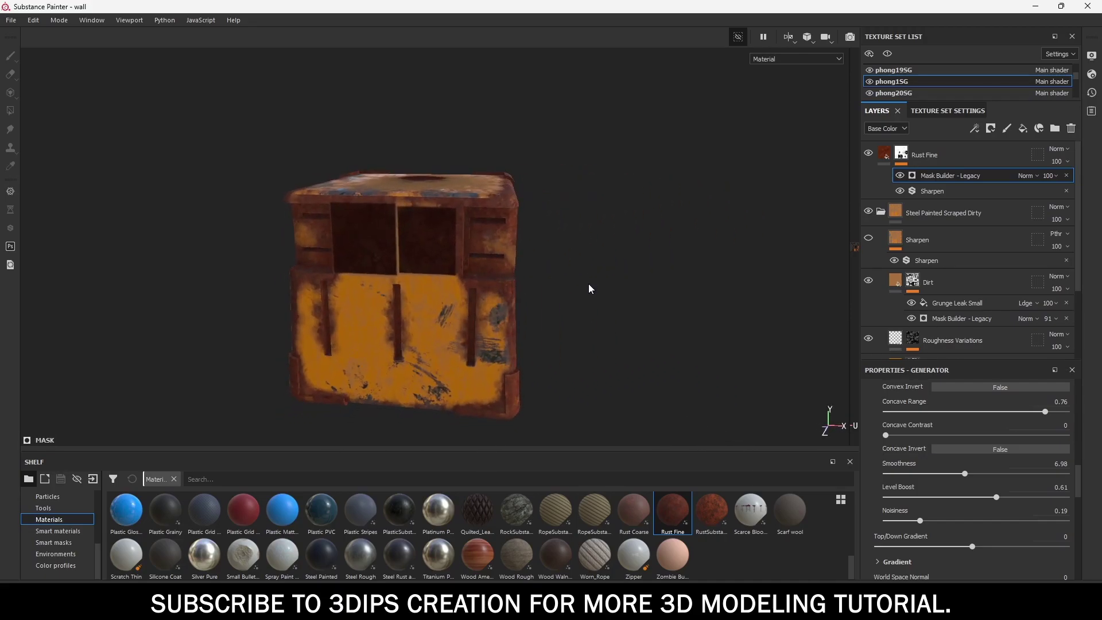
pyautogui.scroll(-3, 890, 460)
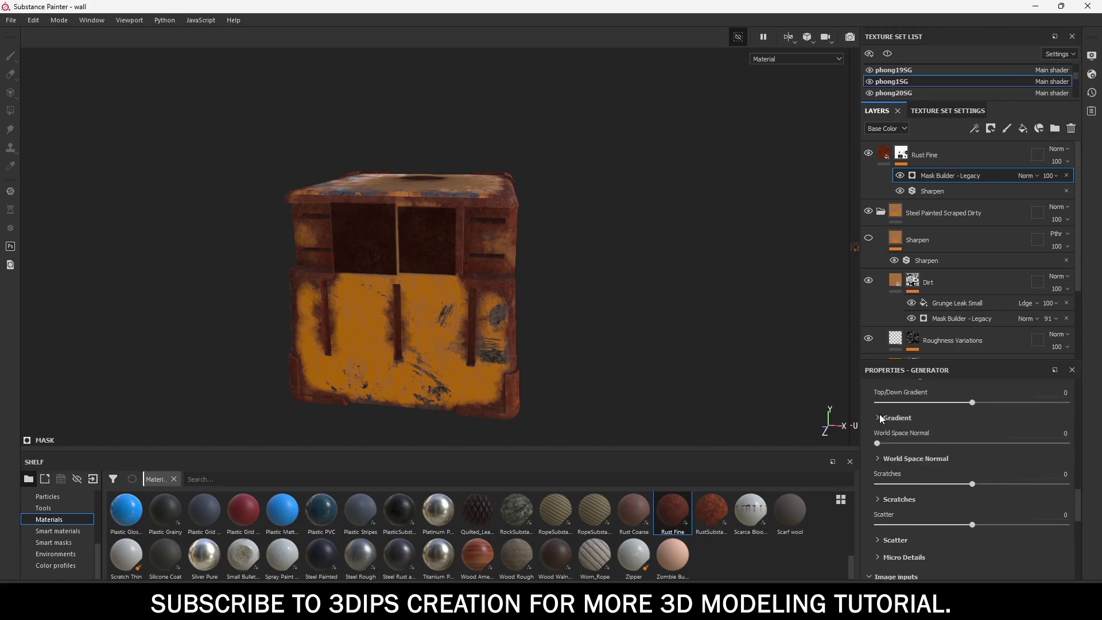
pyautogui.scroll(-2, 879, 414)
pyautogui.scroll(1, 884, 411)
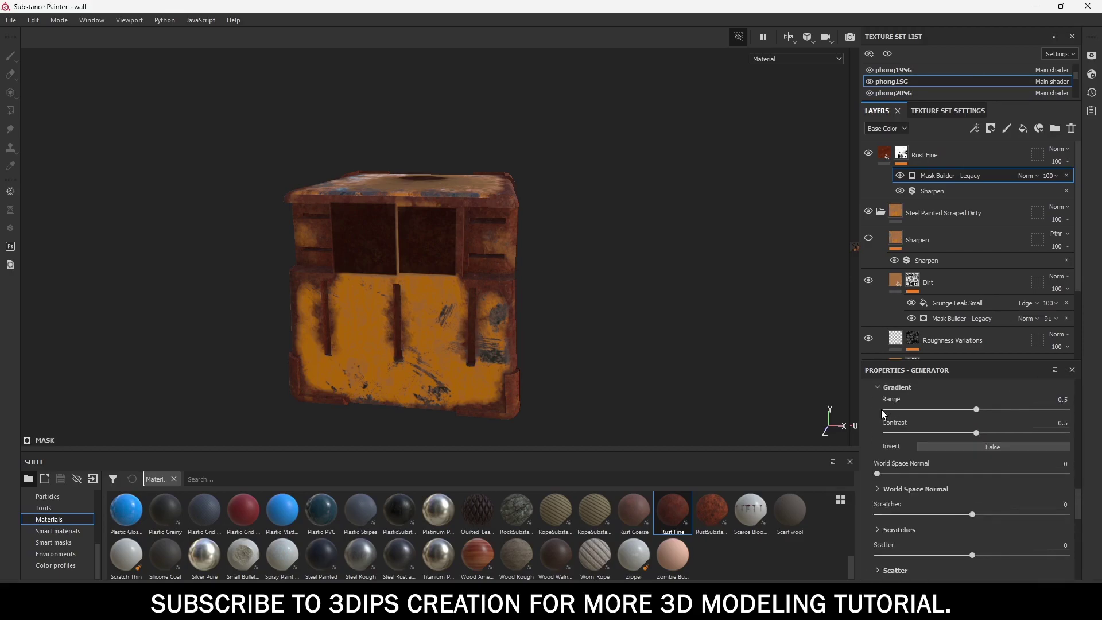
pyautogui.click(881, 491)
pyautogui.scroll(-2, 881, 494)
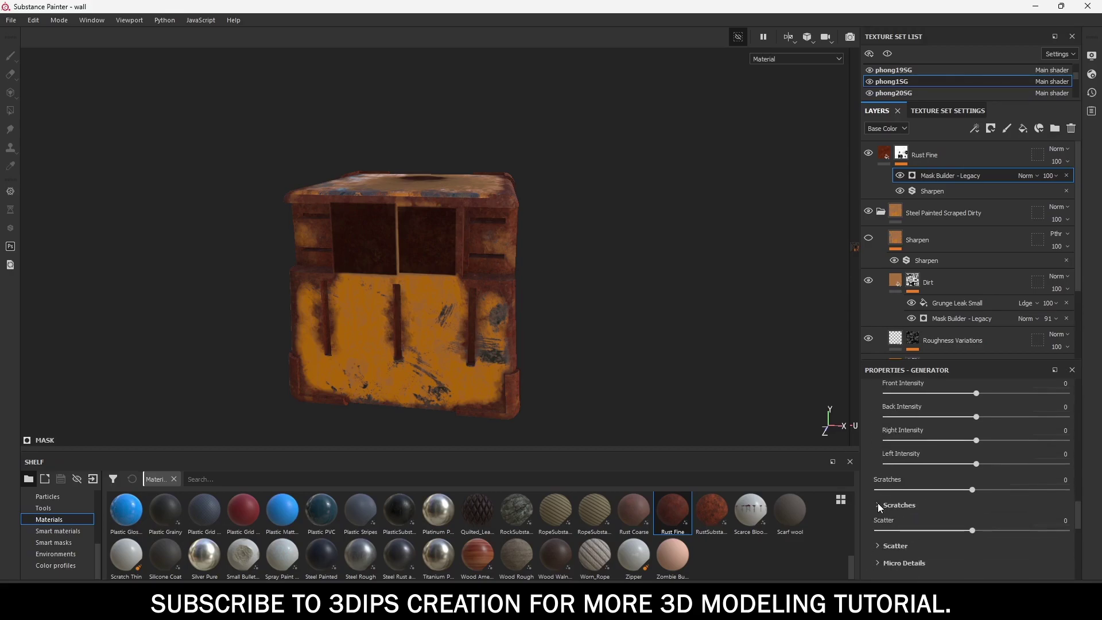
pyautogui.click(877, 504)
pyautogui.scroll(-2, 877, 503)
pyautogui.click(877, 503)
pyautogui.scroll(-1, 877, 503)
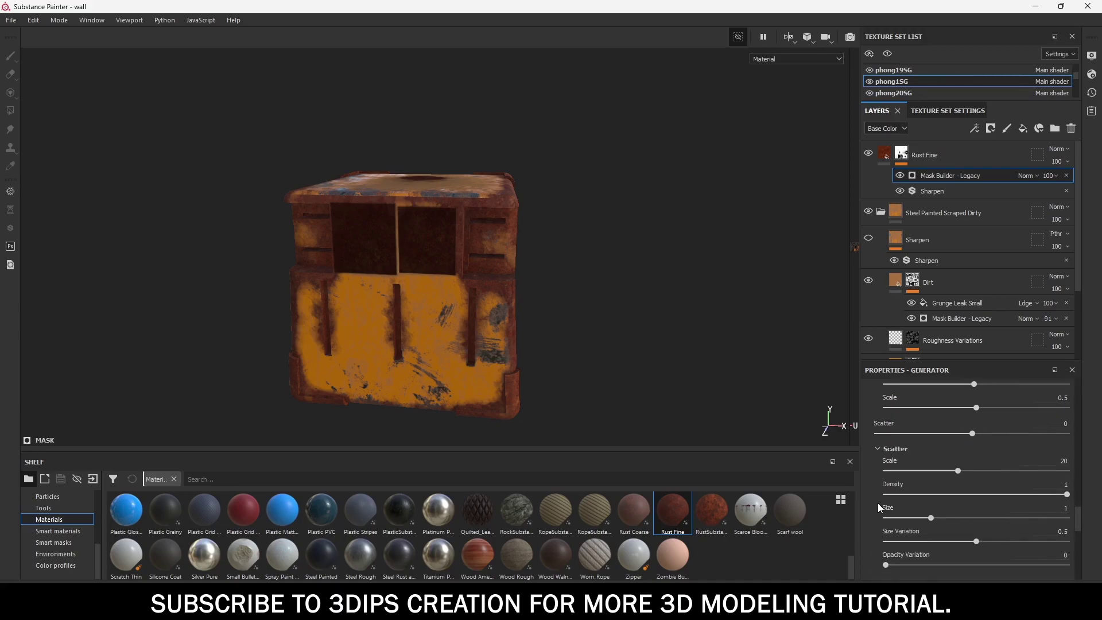
pyautogui.scroll(-2, 879, 508)
pyautogui.scroll(-2, 878, 507)
pyautogui.scroll(-2, 879, 507)
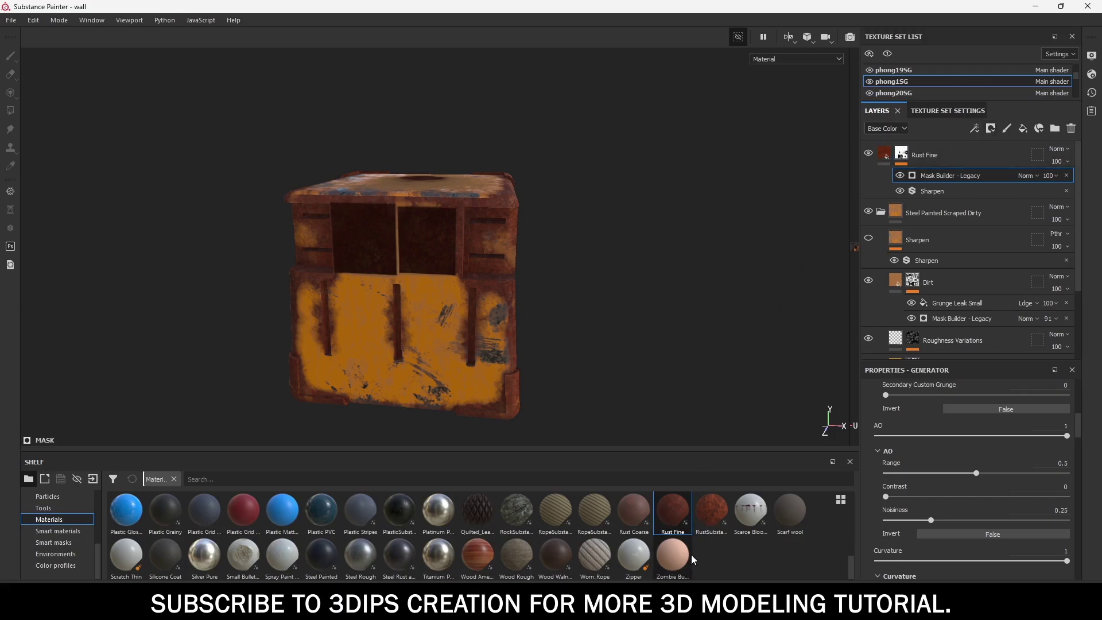
# Drop the Rust Fine material onto the box as a new layer.
pyautogui.moveTo(674, 500); pyautogui.dragTo(526, 361)
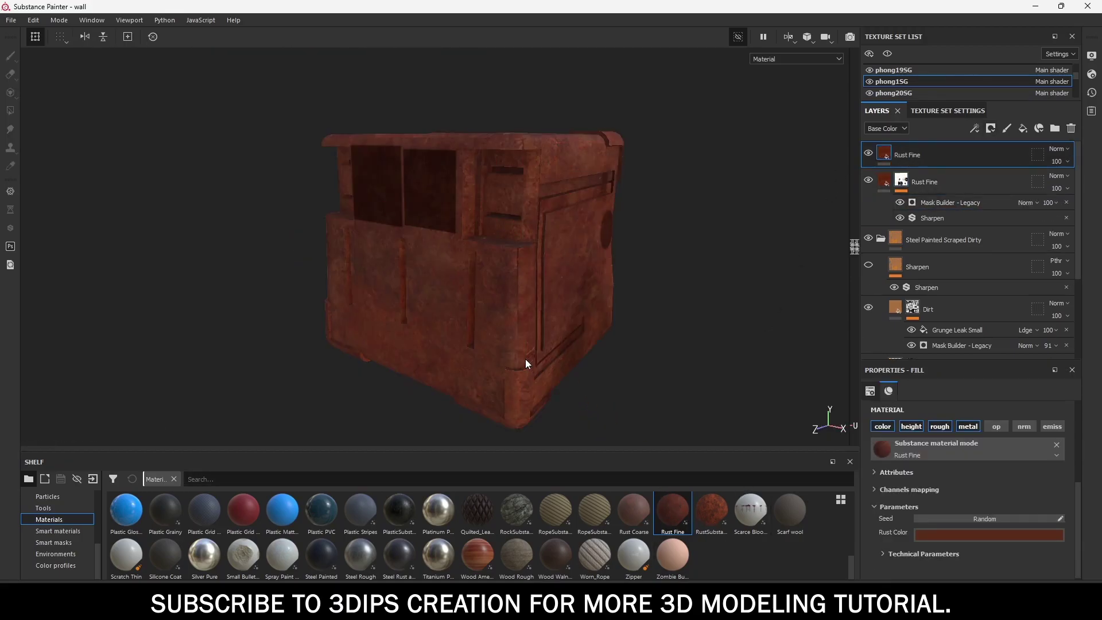
pyautogui.click(880, 551)
pyautogui.scroll(-2, 881, 550)
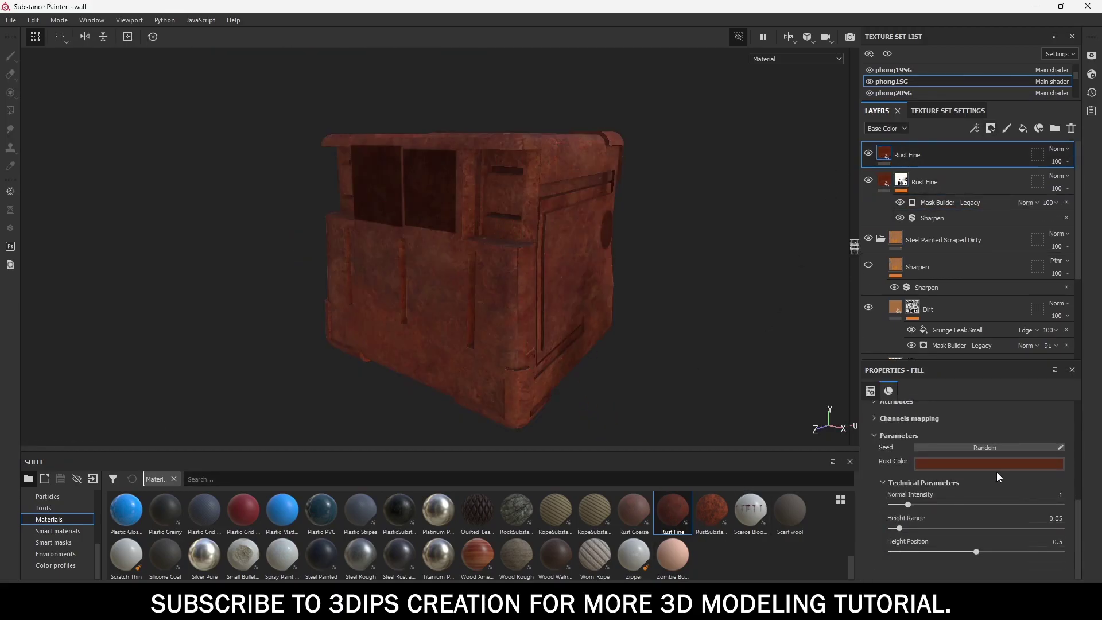
# Darken the layer's Rust Color to a muted dark maroon.
pyautogui.click(965, 464)
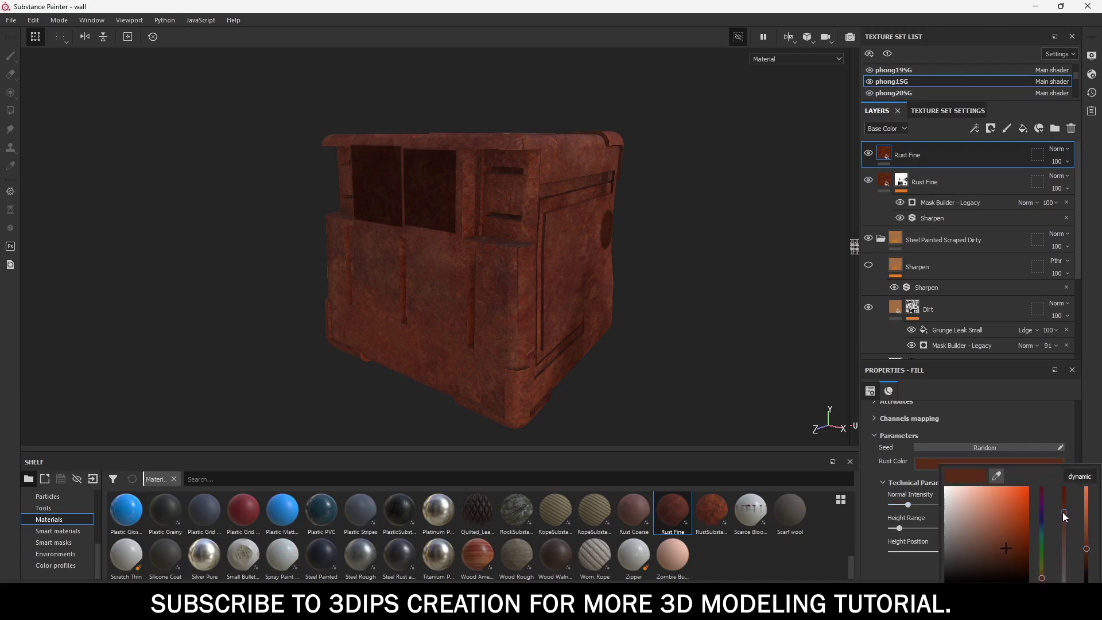
pyautogui.moveTo(1062, 512); pyautogui.dragTo(1056, 550)
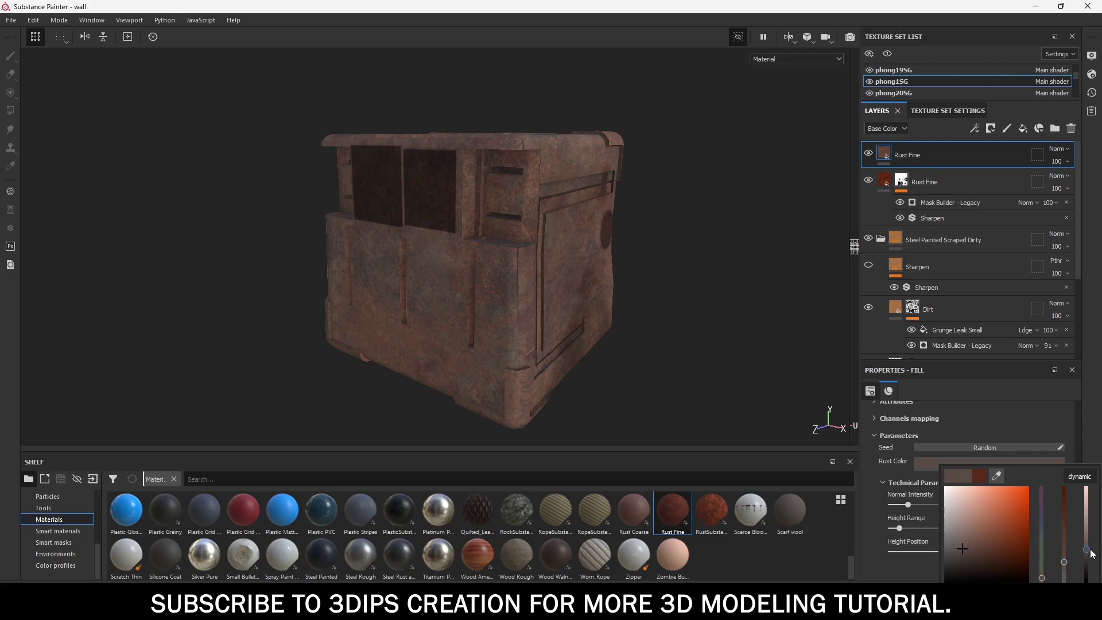
pyautogui.moveTo(1090, 551); pyautogui.dragTo(1090, 557)
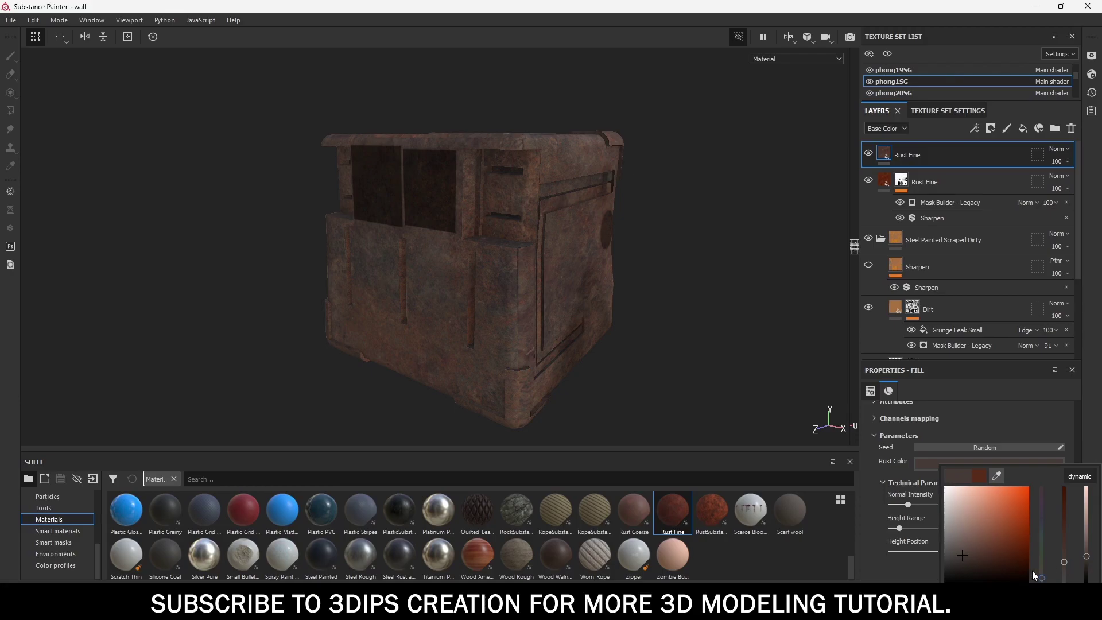
pyautogui.moveTo(1041, 577); pyautogui.dragTo(1042, 580)
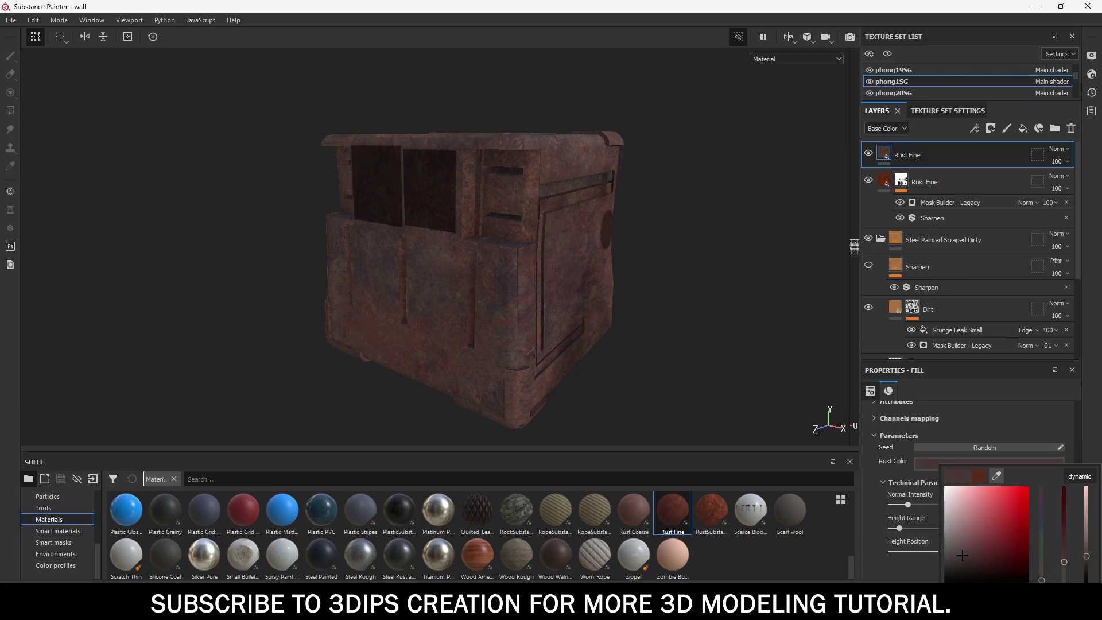
pyautogui.click(752, 313)
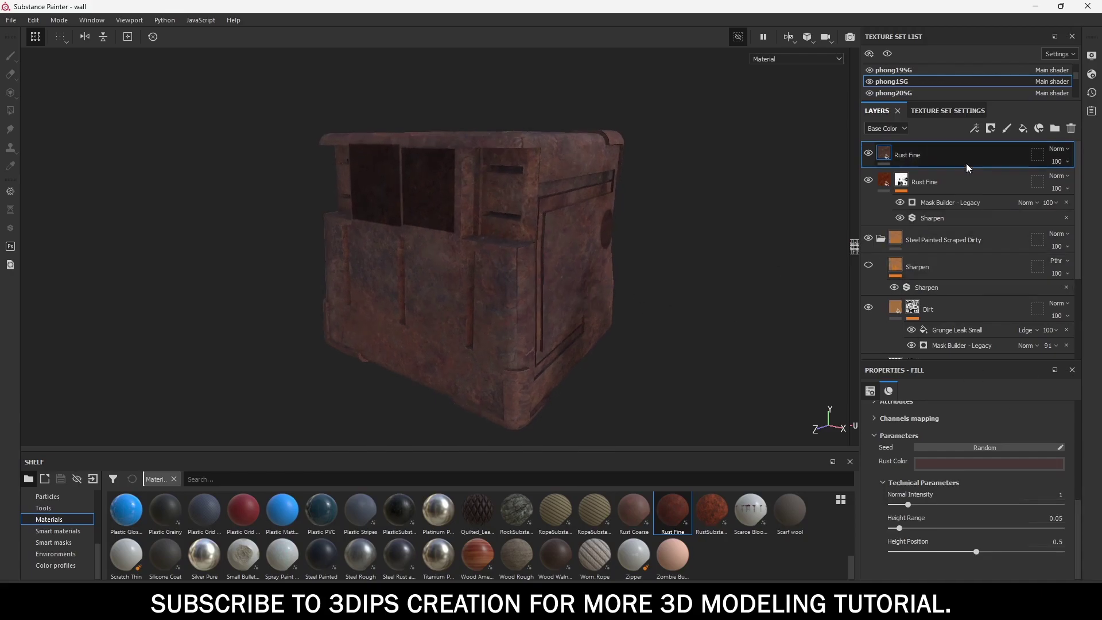
pyautogui.click(990, 128)
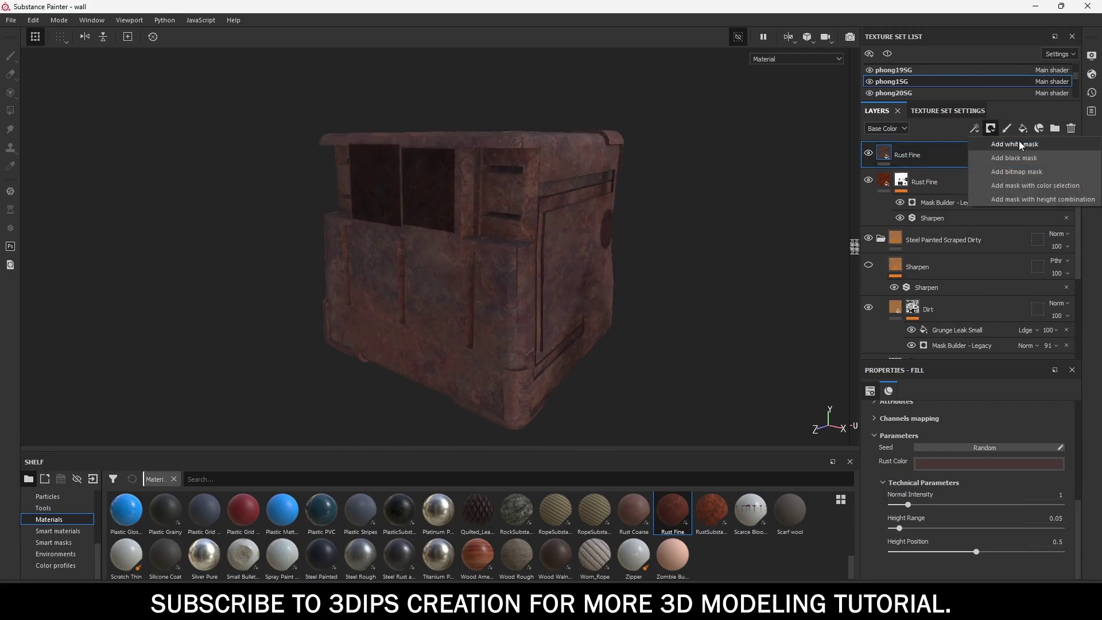
# Give the new rust layer a white mask with a Curvature generator.
pyautogui.click(993, 144)
pyautogui.rightClick(909, 153)
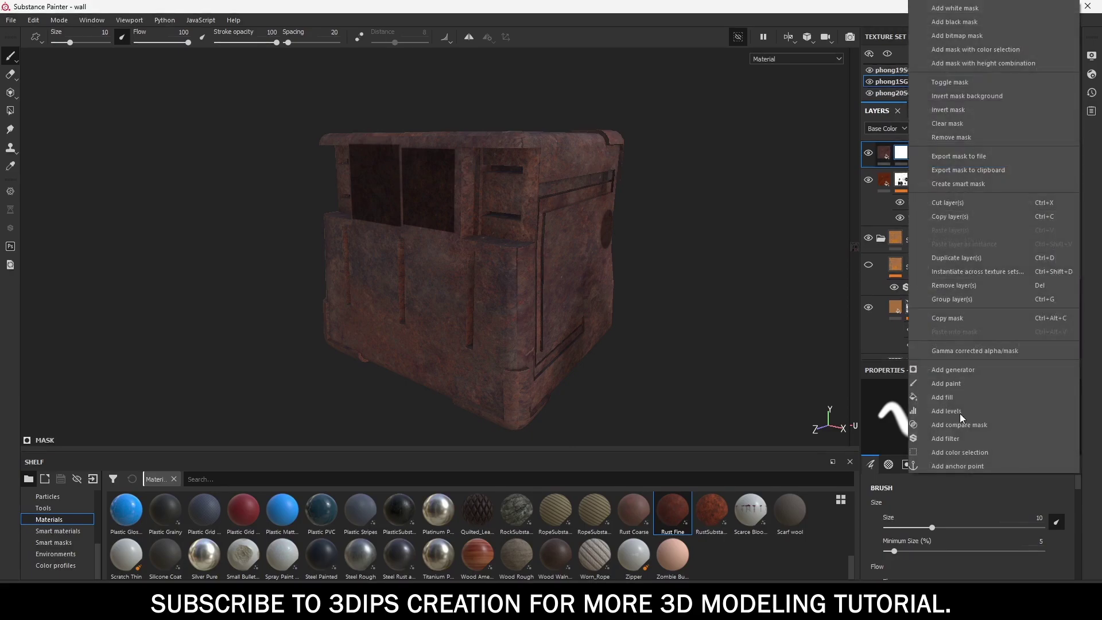
pyautogui.click(983, 367)
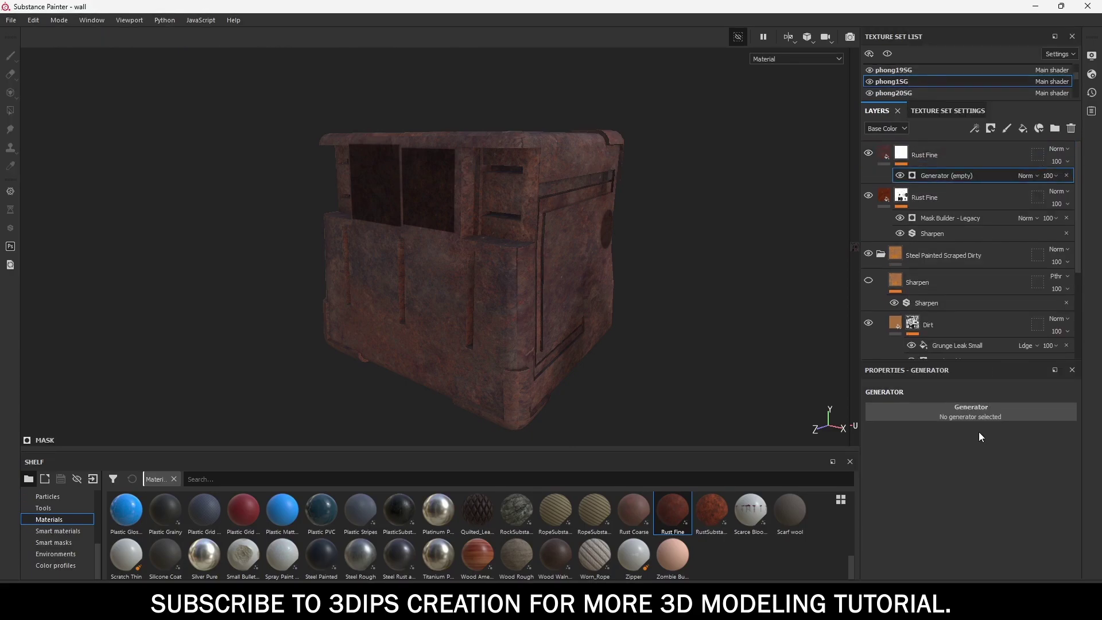
pyautogui.click(962, 412)
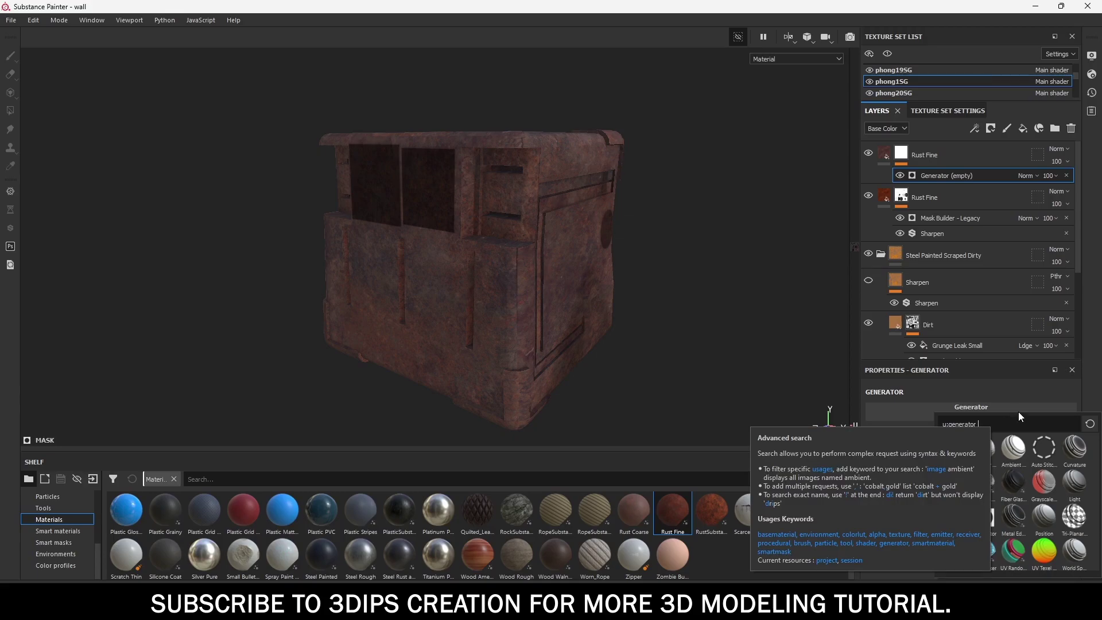
pyautogui.click(1075, 448)
pyautogui.click(972, 414)
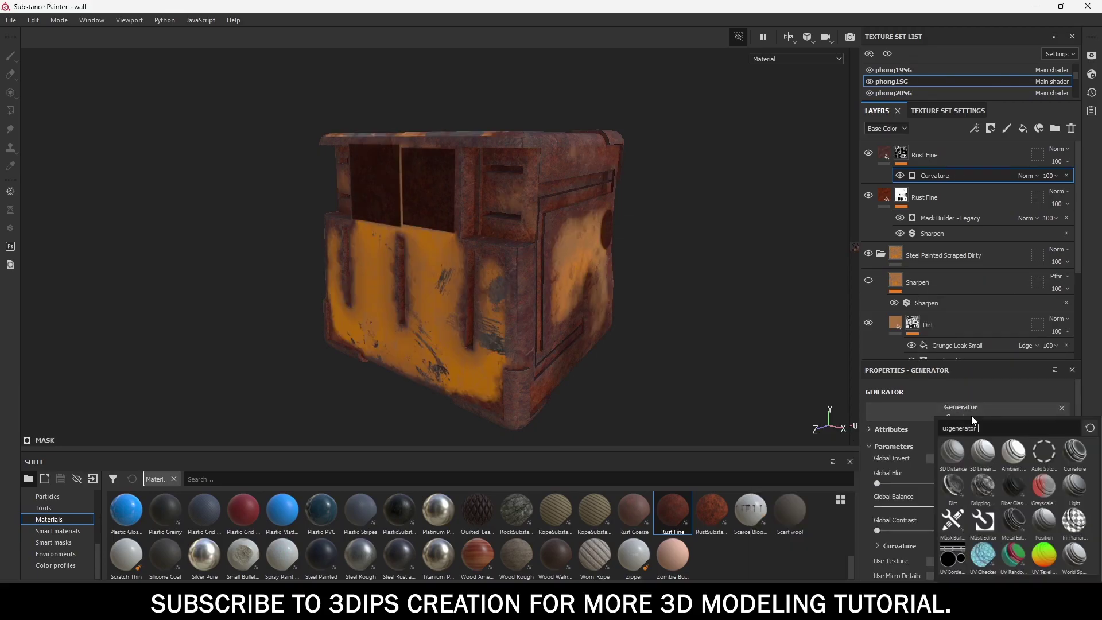
pyautogui.click(1077, 460)
# Set Global Balance to 0.69, Global Contrast to 0.67, and Use Texture to True.
pyautogui.scroll(-2, 951, 432)
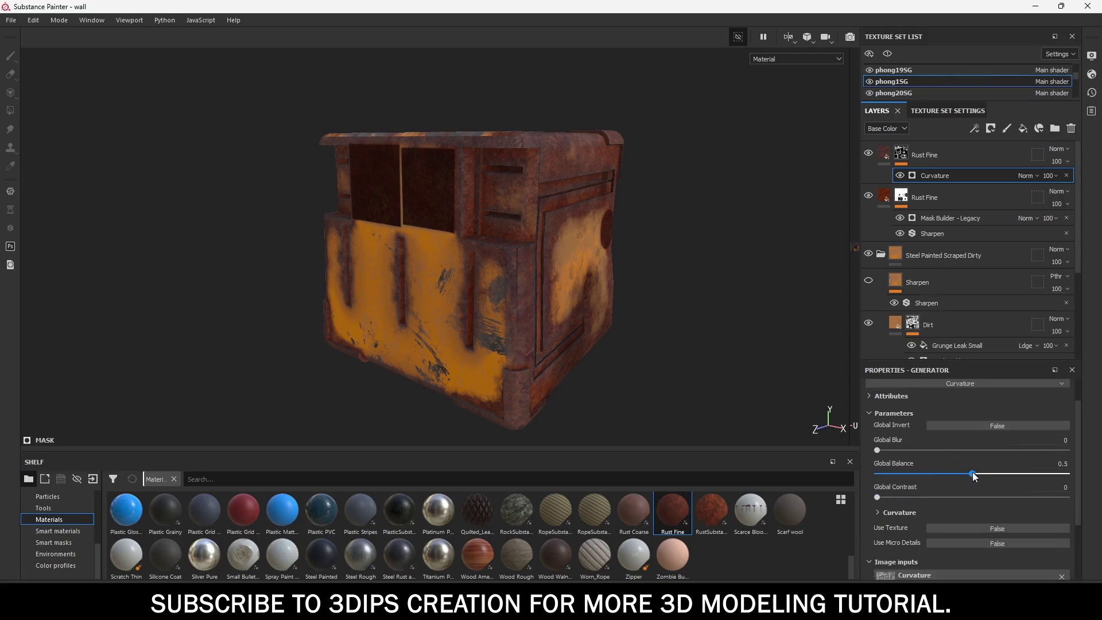
pyautogui.moveTo(973, 474); pyautogui.dragTo(997, 474)
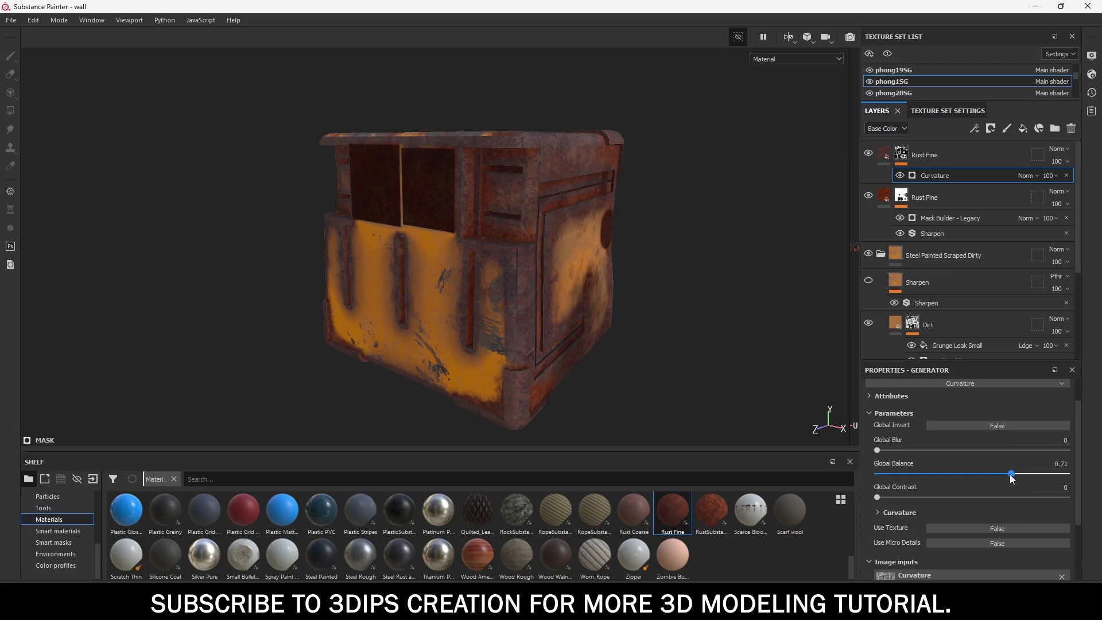
pyautogui.moveTo(1005, 473); pyautogui.dragTo(1007, 471)
pyautogui.moveTo(953, 496); pyautogui.dragTo(1002, 505)
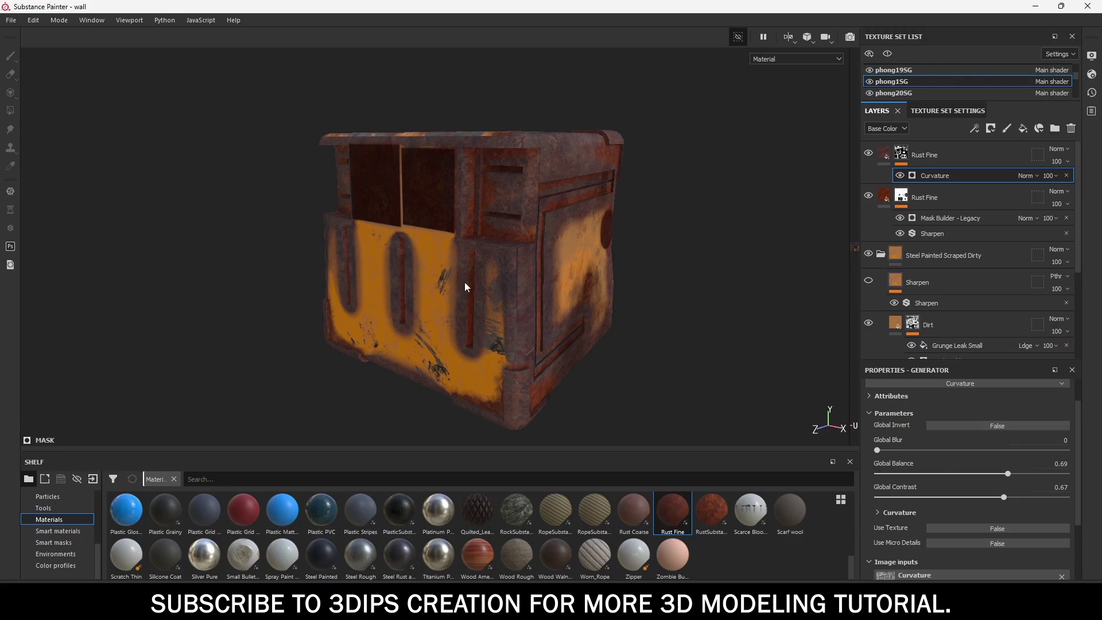
pyautogui.click(1022, 527)
pyautogui.scroll(-3, 945, 535)
# Search 'grunge map 009' and assign Grunge Map 009 as the curvature mask's texture.
pyautogui.scroll(2, 944, 535)
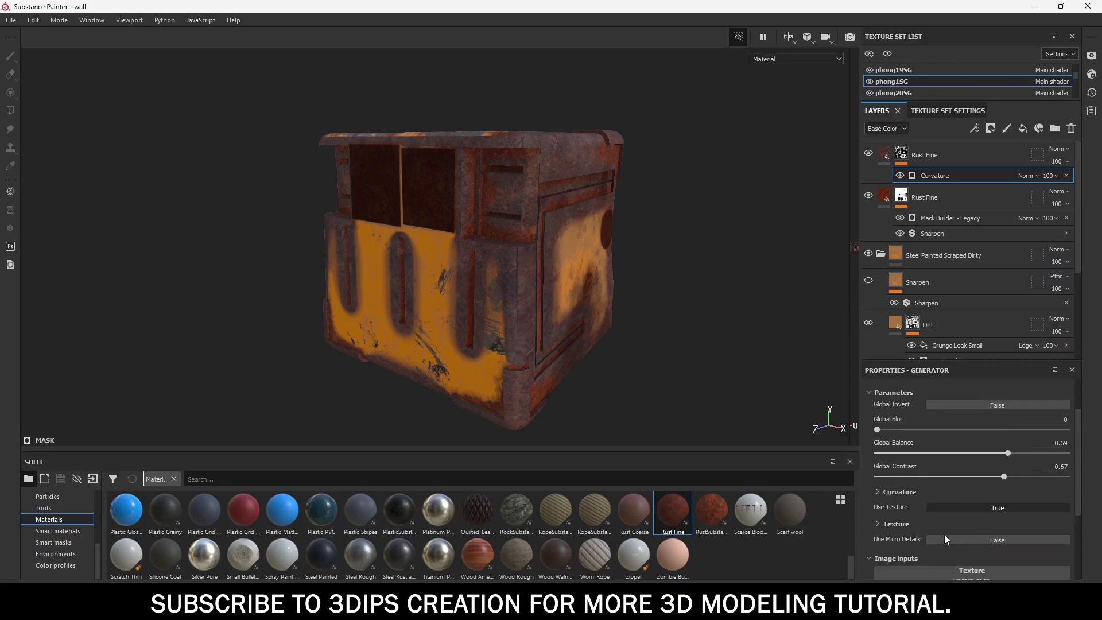
pyautogui.scroll(-2, 897, 552)
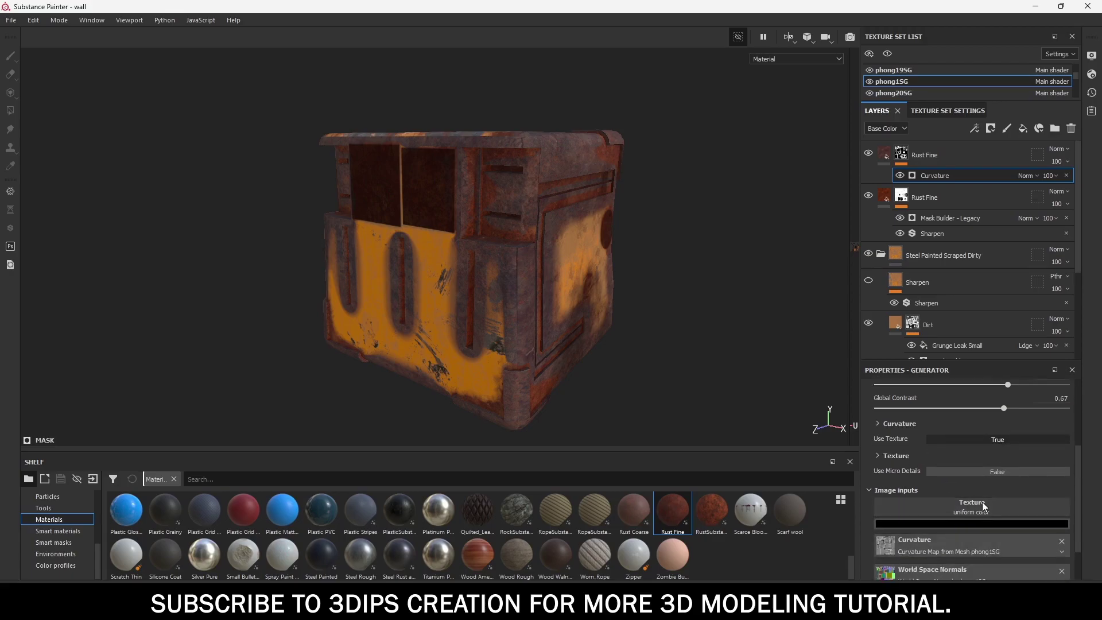
pyautogui.click(983, 502)
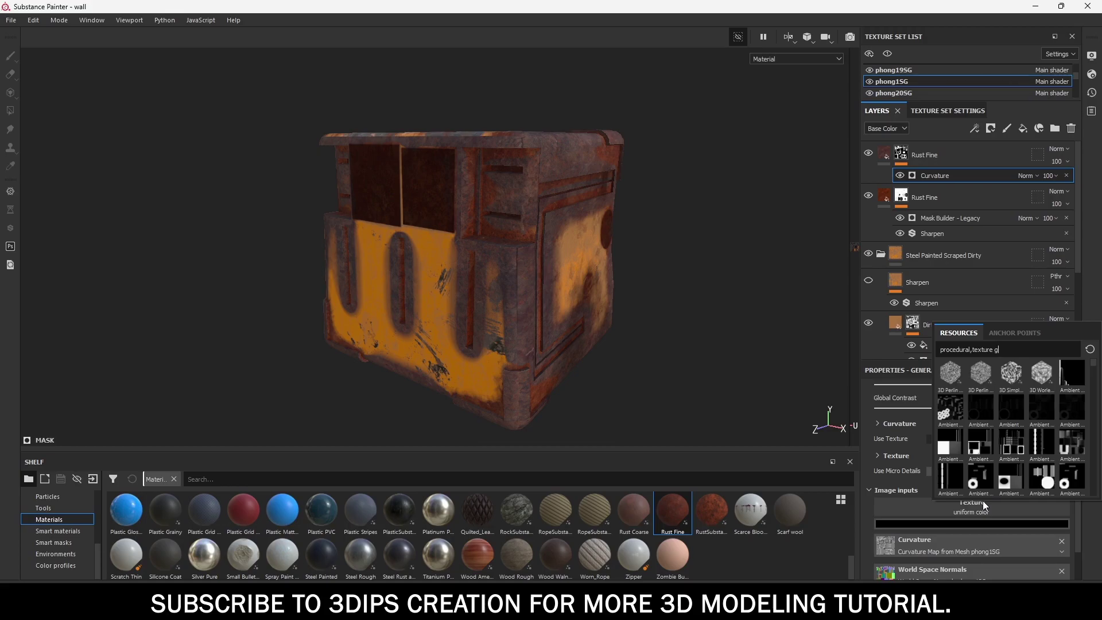
pyautogui.write('run')
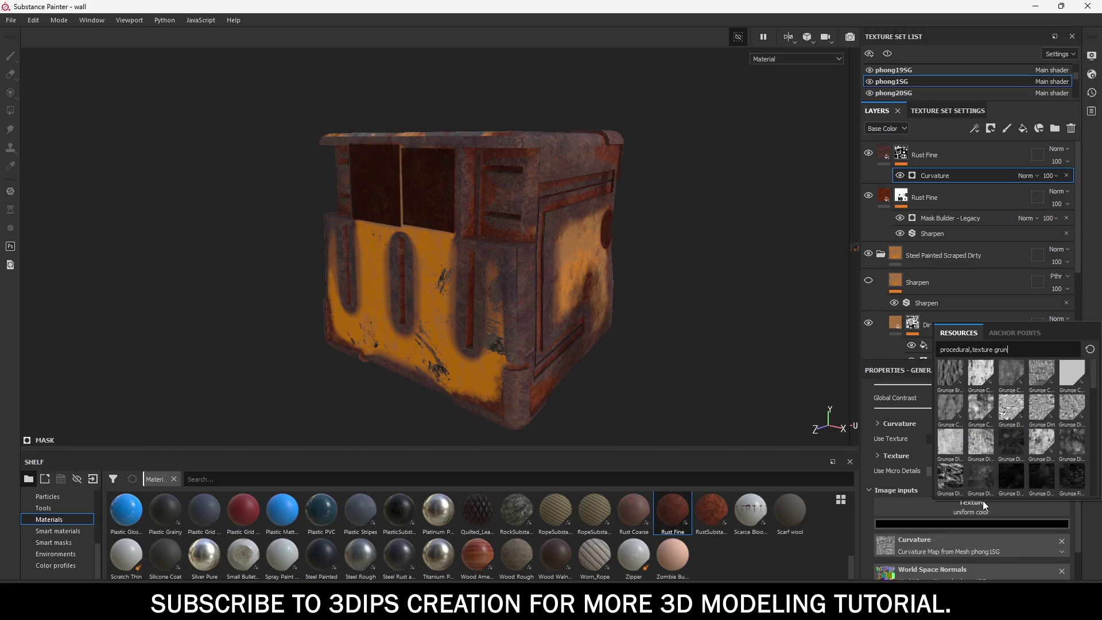
pyautogui.write('ge ma')
pyautogui.write('p 009')
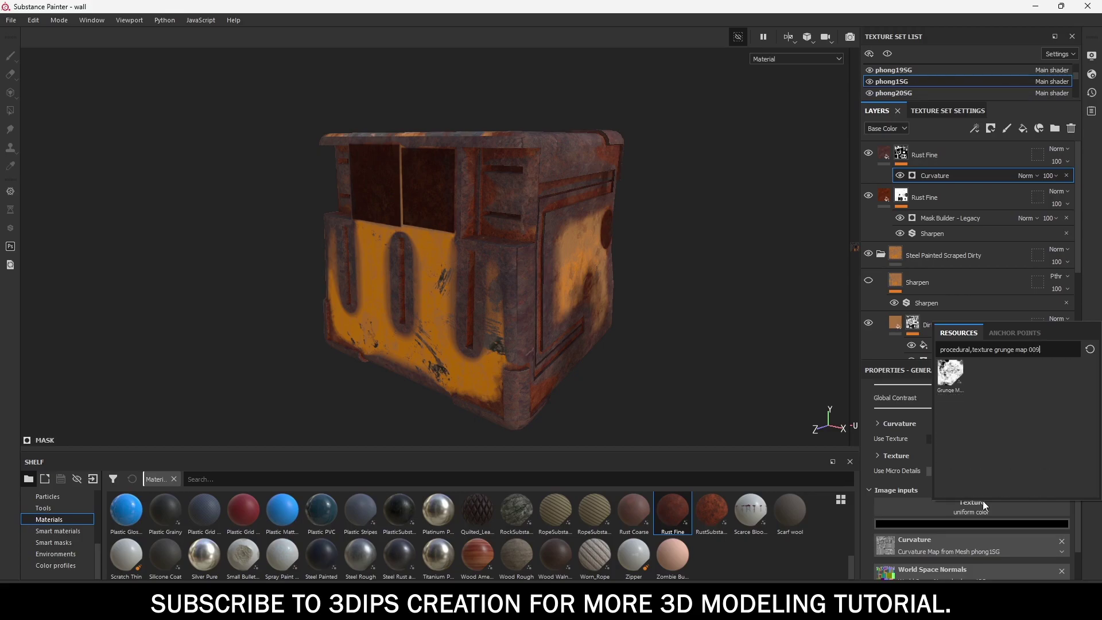
pyautogui.click(950, 373)
pyautogui.scroll(-5, 959, 522)
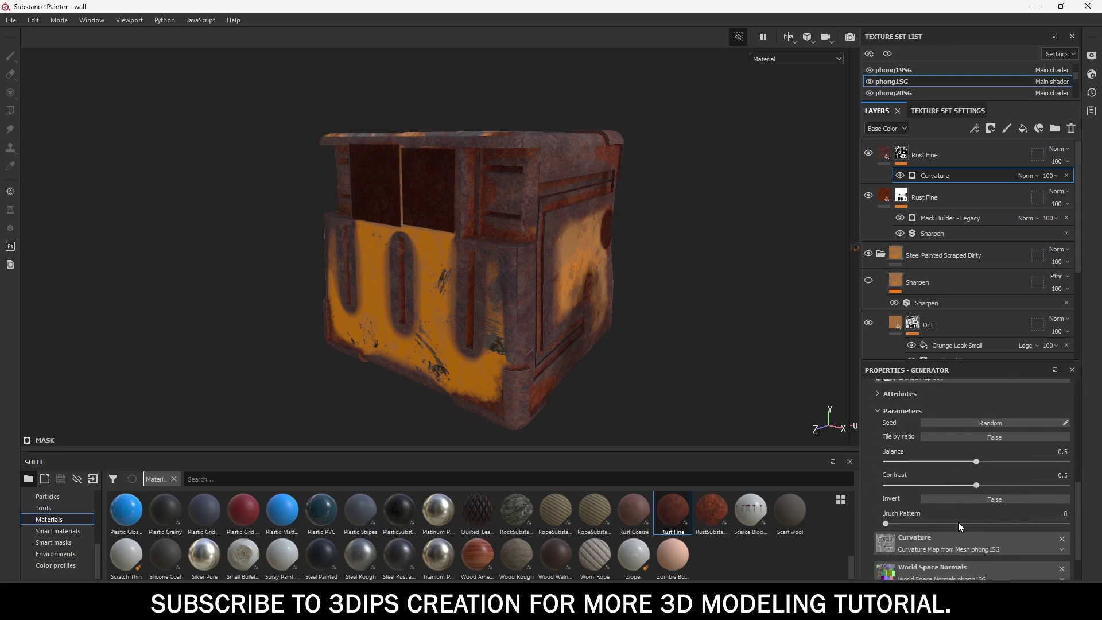
pyautogui.scroll(1, 901, 501)
pyautogui.scroll(2, 900, 500)
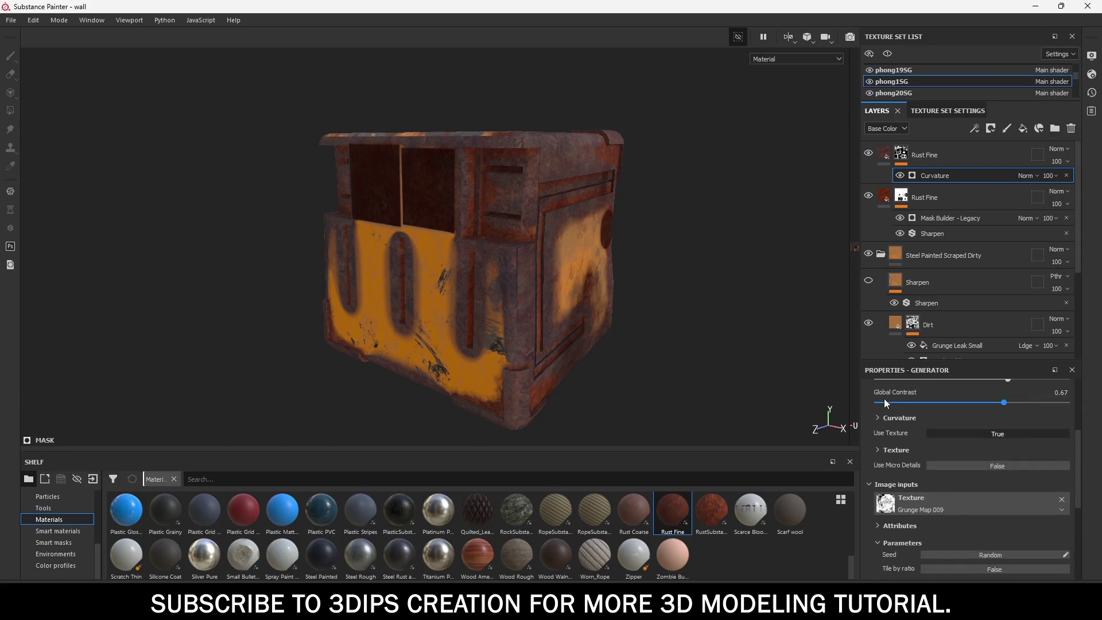
# Set curvature levels Sharp 0.27, Fine 0.68, Medium 0.53, Large 0.46, Big 0.1, Huge 0.06.
pyautogui.click(878, 424)
pyautogui.scroll(-1, 946, 457)
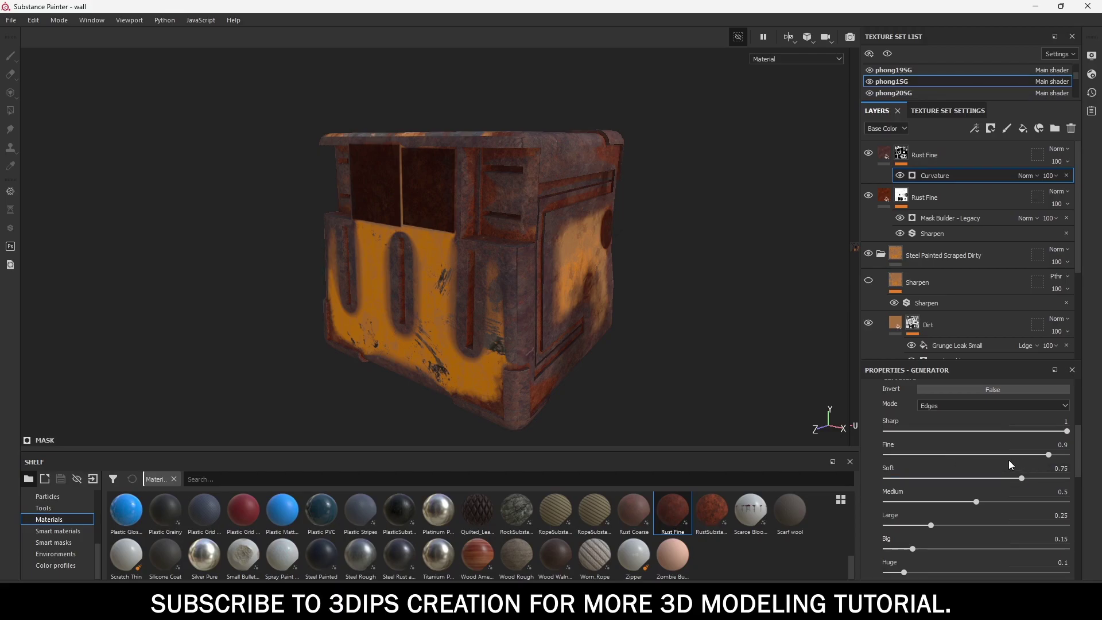
pyautogui.scroll(1, 983, 467)
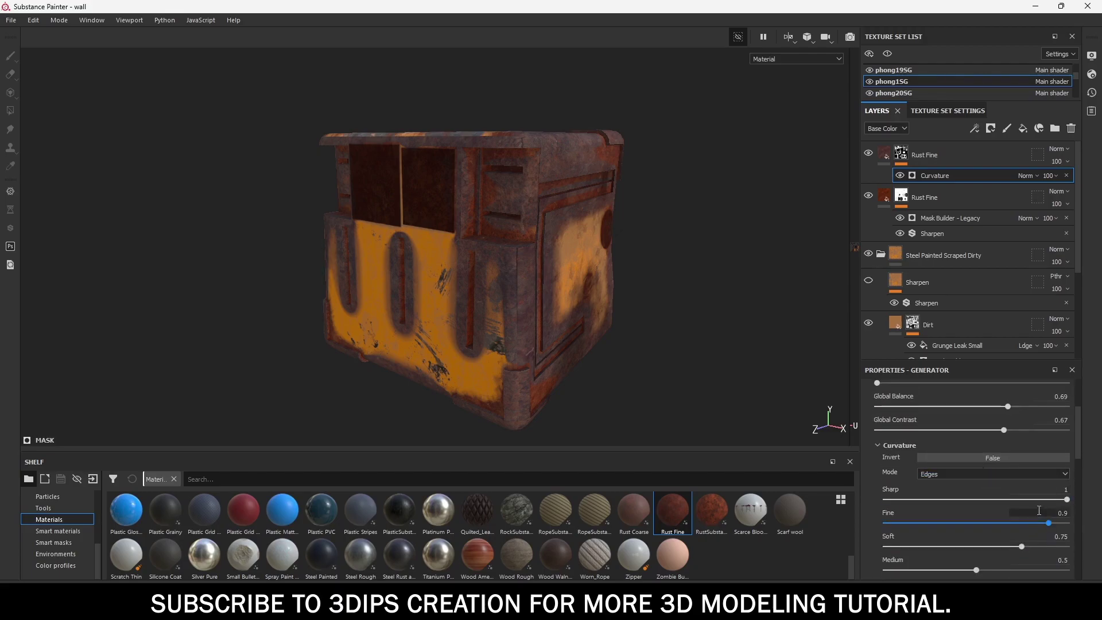
pyautogui.moveTo(923, 499); pyautogui.dragTo(934, 499)
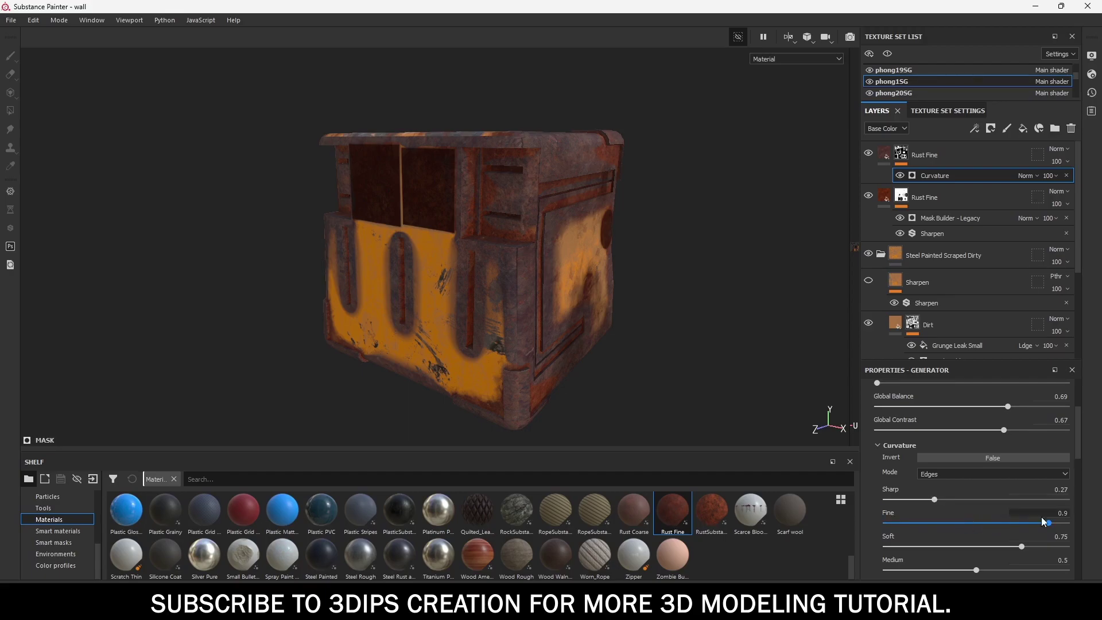
pyautogui.moveTo(1050, 522); pyautogui.dragTo(1010, 525)
pyautogui.moveTo(1022, 548); pyautogui.dragTo(1014, 548)
pyautogui.scroll(-2, 1014, 547)
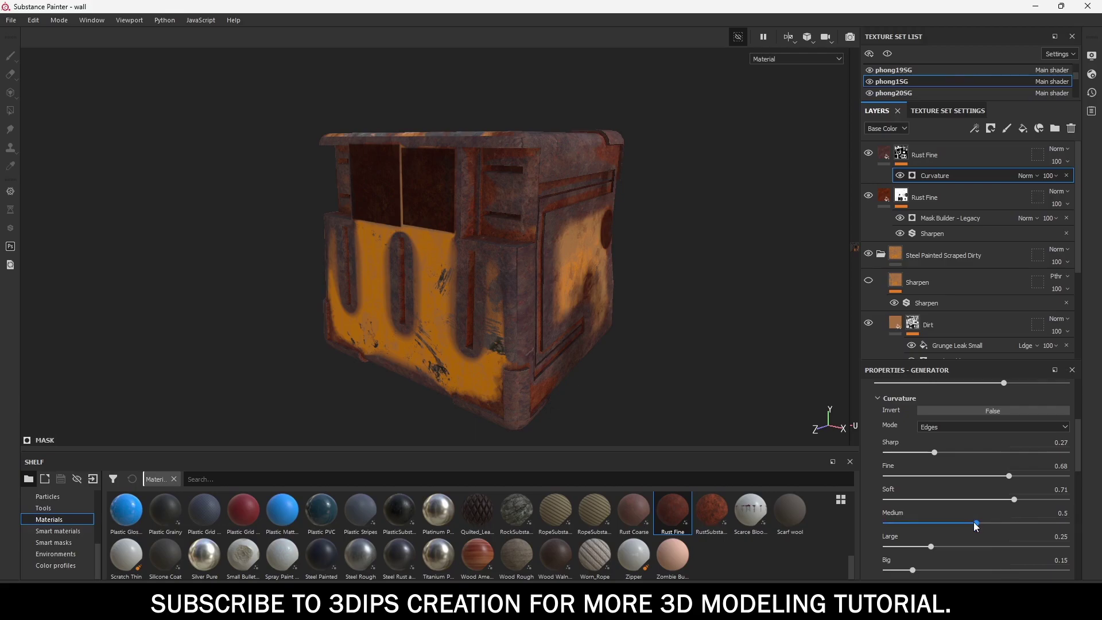
pyautogui.moveTo(976, 522); pyautogui.dragTo(969, 547)
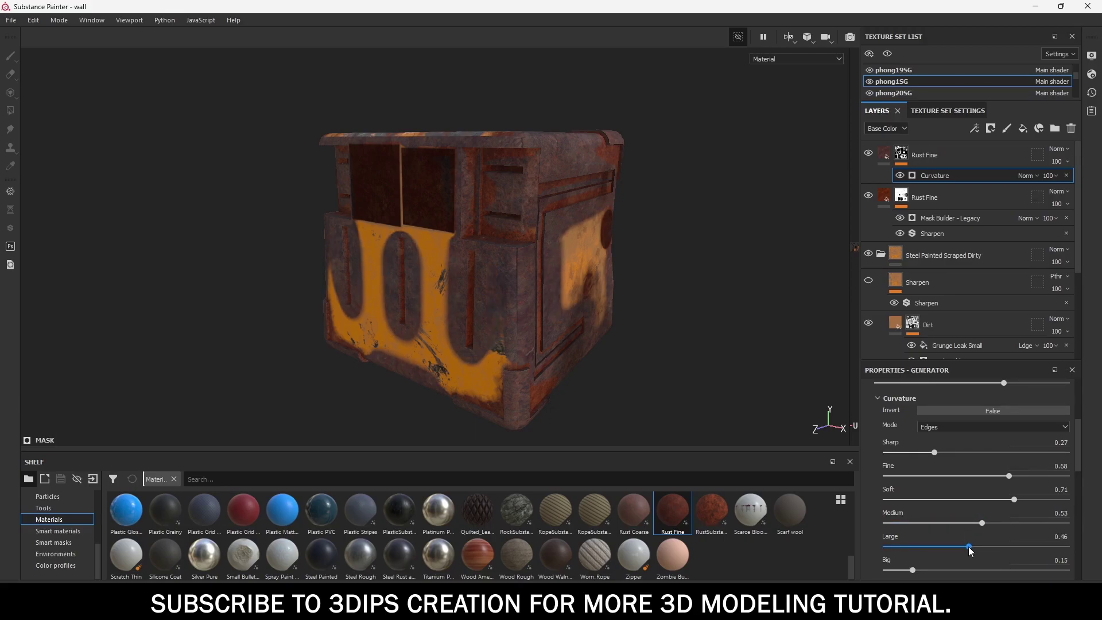
pyautogui.scroll(-2, 969, 552)
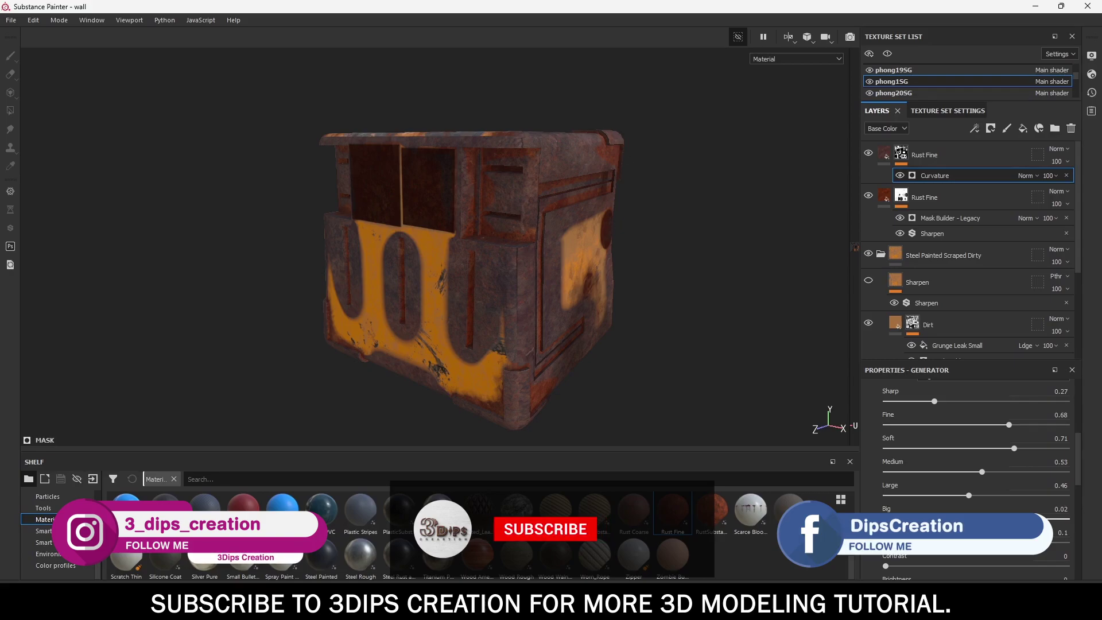
pyautogui.moveTo(904, 519); pyautogui.dragTo(898, 519)
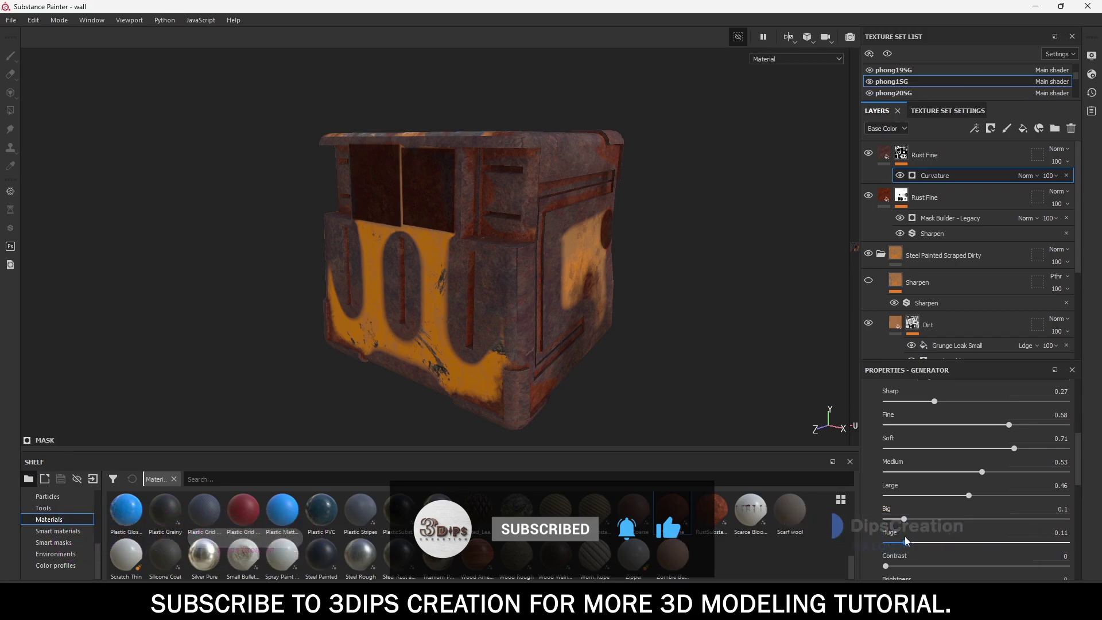
pyautogui.moveTo(905, 536)
pyautogui.mouseDown()
pyautogui.moveTo(917, 539)
pyautogui.moveTo(898, 547)
pyautogui.mouseUp()
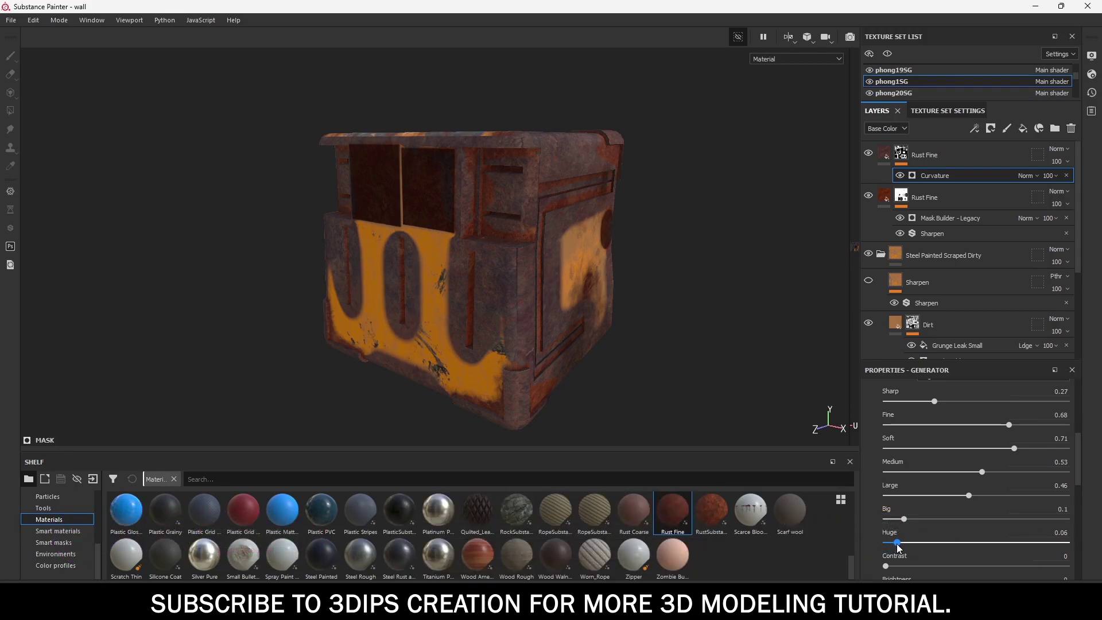
# Nudge the grunge texture scale up slightly and raise its Balance to 0.6.
pyautogui.scroll(-3, 979, 535)
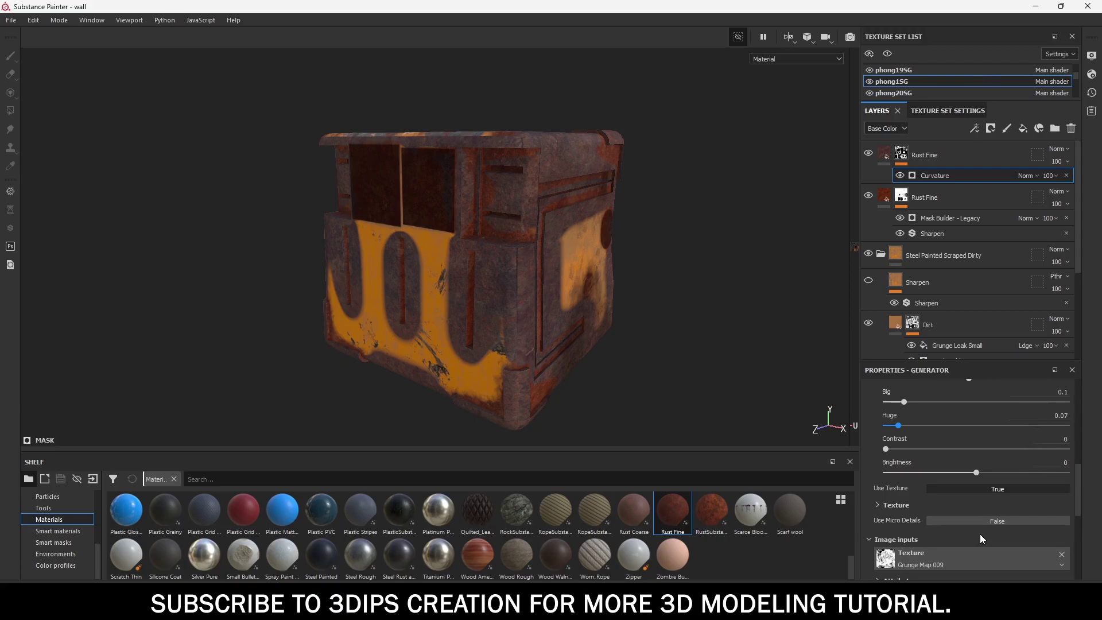
pyautogui.scroll(-2, 980, 535)
pyautogui.scroll(1, 980, 534)
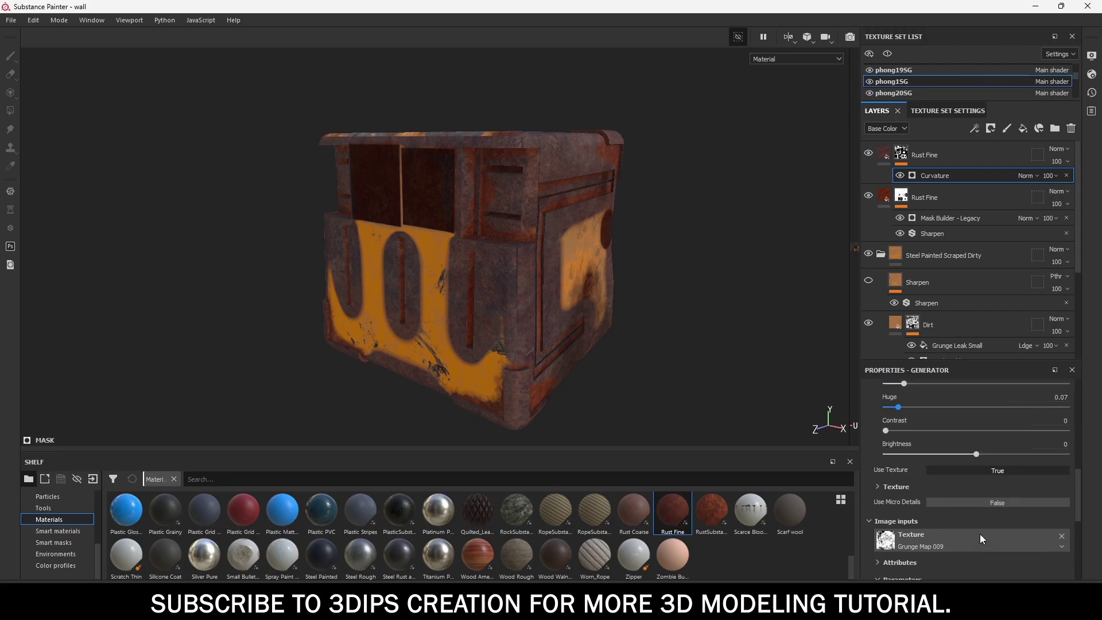
pyautogui.click(877, 484)
pyautogui.scroll(-2, 934, 498)
pyautogui.scroll(-1, 934, 498)
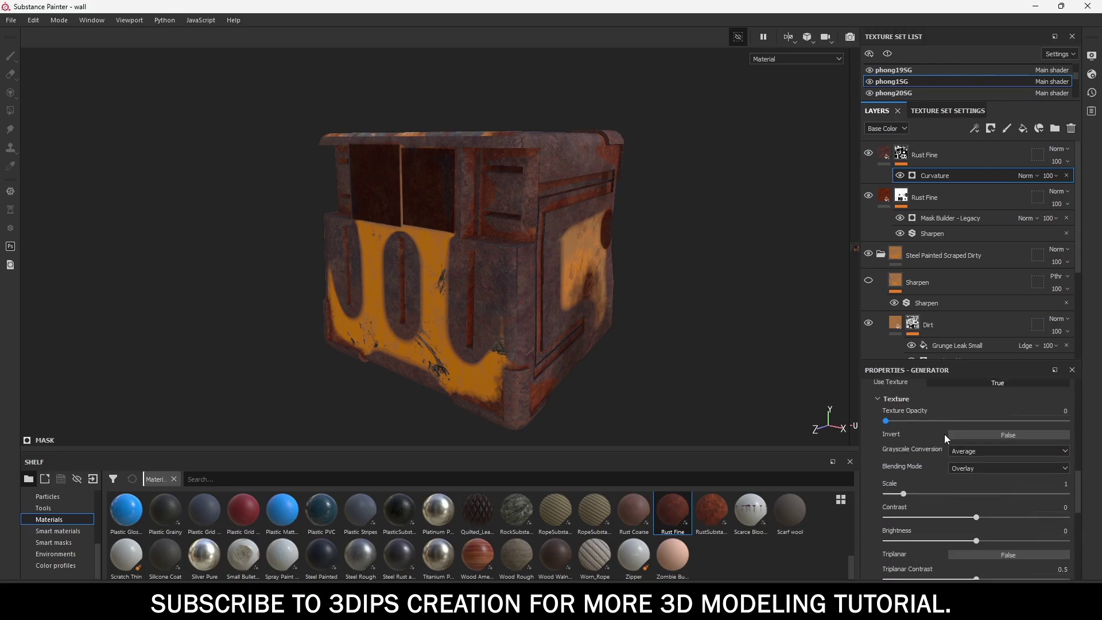
pyautogui.scroll(-4, 945, 434)
pyautogui.scroll(2, 965, 415)
pyautogui.scroll(1, 965, 414)
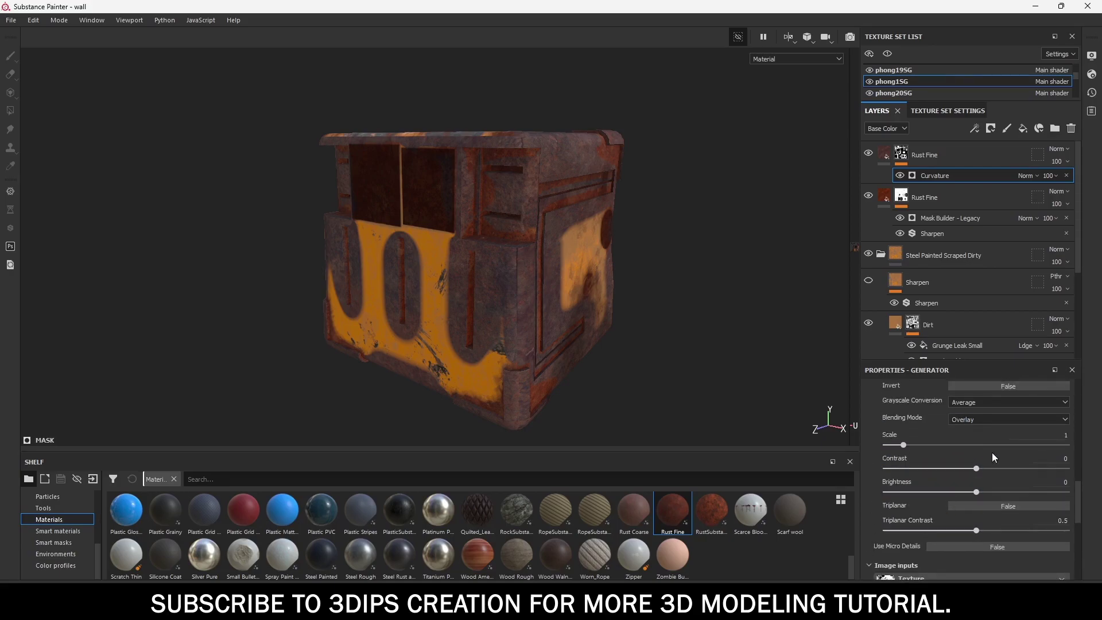
pyautogui.moveTo(904, 448); pyautogui.dragTo(890, 447)
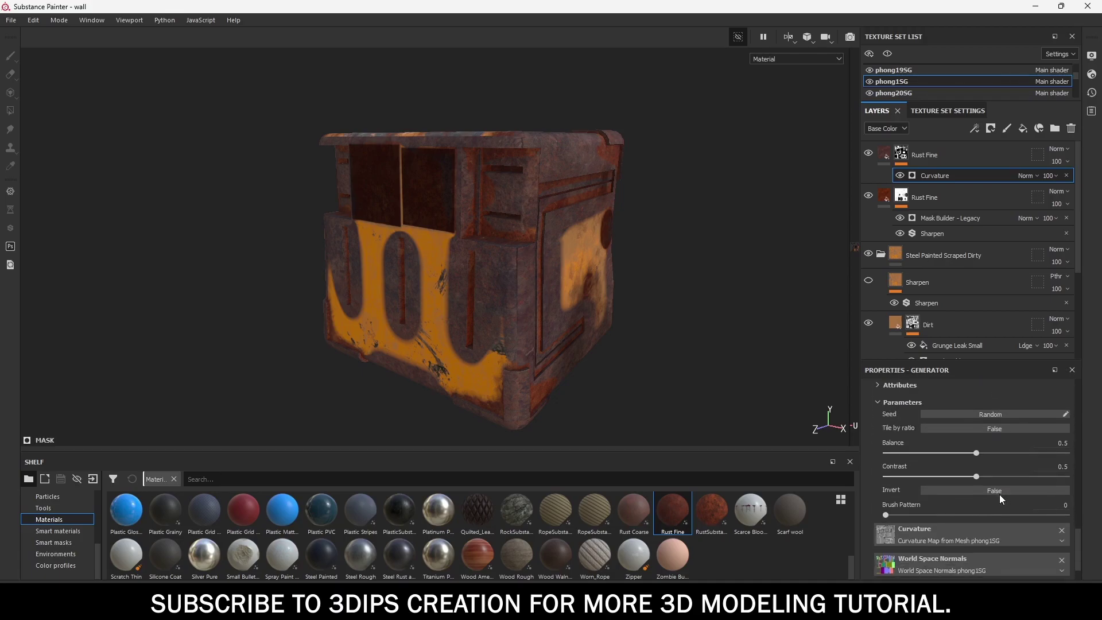
pyautogui.moveTo(976, 453)
pyautogui.mouseDown()
pyautogui.moveTo(993, 456)
pyautogui.moveTo(886, 476)
pyautogui.mouseUp()
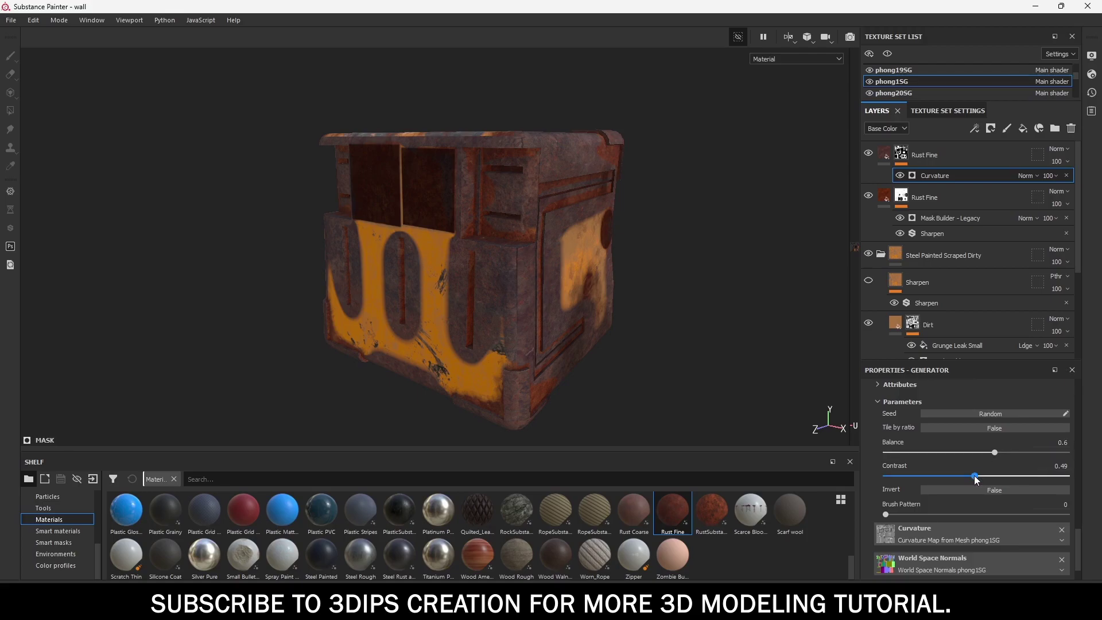
pyautogui.scroll(-2, 905, 436)
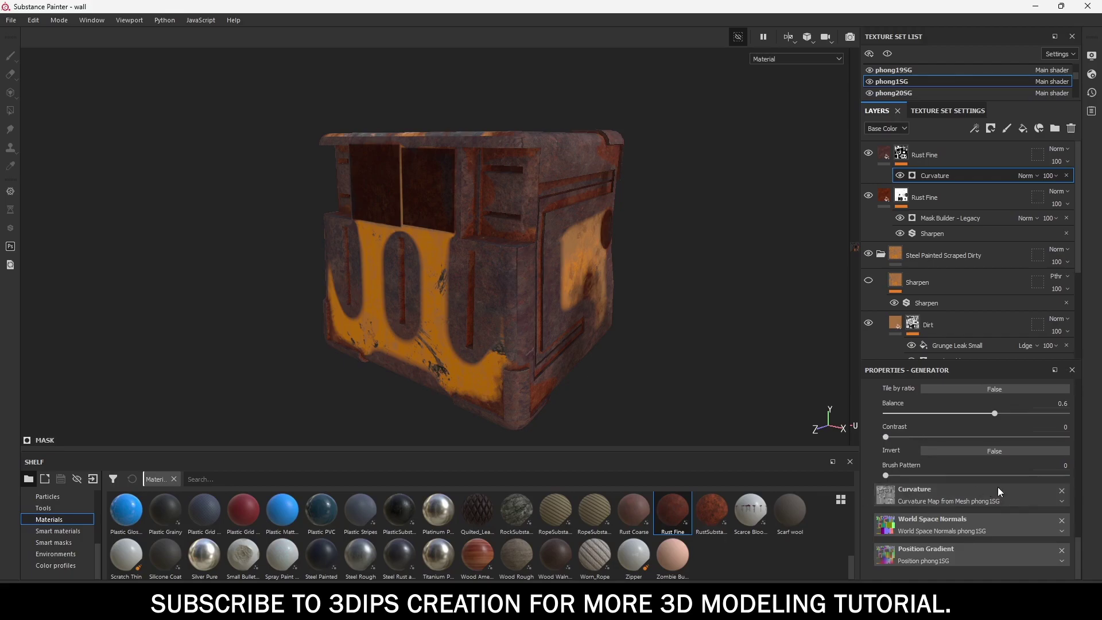
pyautogui.moveTo(597, 270)
pyautogui.keyDown('alt'); pyautogui.mouseDown()
pyautogui.moveTo(285, 389)
pyautogui.moveTo(147, 315)
pyautogui.moveTo(448, 447)
pyautogui.moveTo(409, 359)
pyautogui.moveTo(504, 351)
pyautogui.moveTo(423, 352)
pyautogui.mouseUp(); pyautogui.keyUp('alt')
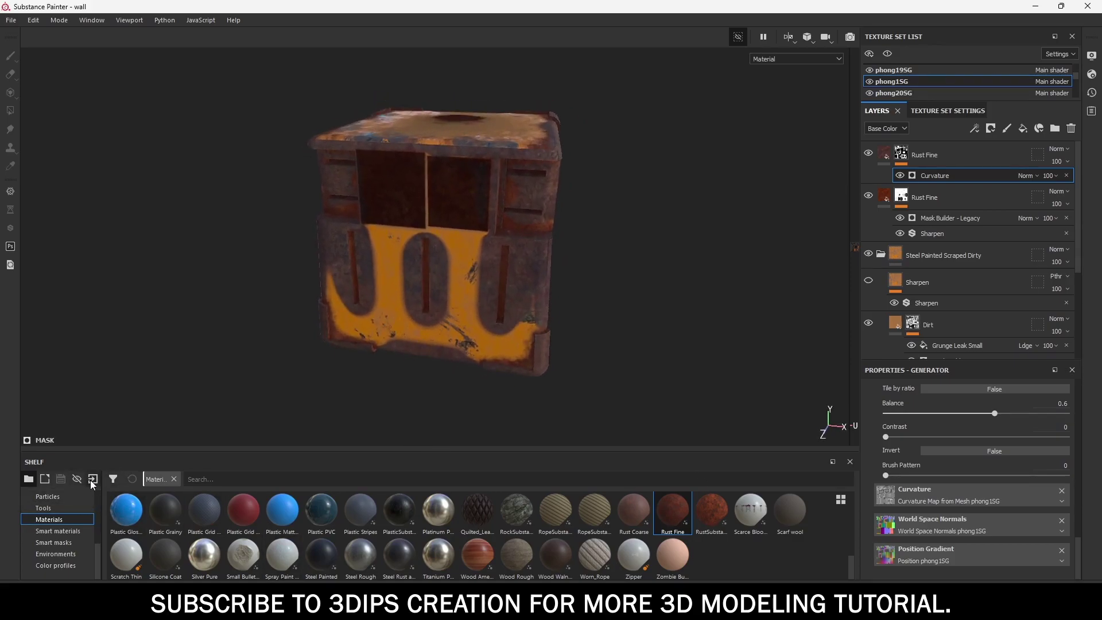
# Show the fitted 2D UV view and select Wall-E-Logo-PNG for import.
pyautogui.moveTo(849, 266); pyautogui.dragTo(678, 287)
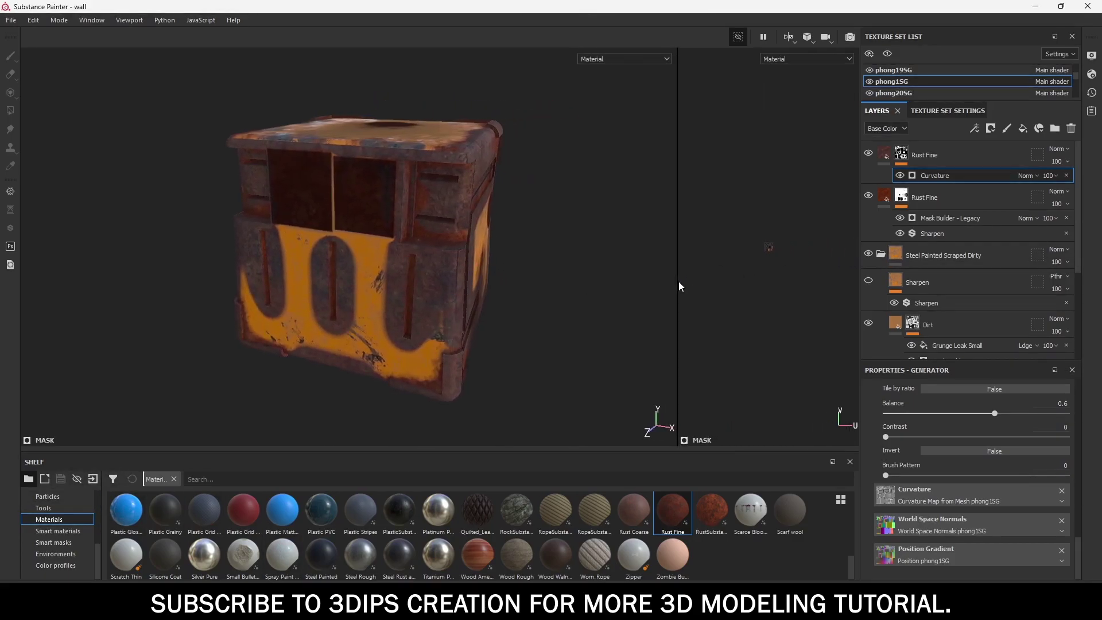
pyautogui.press('f')
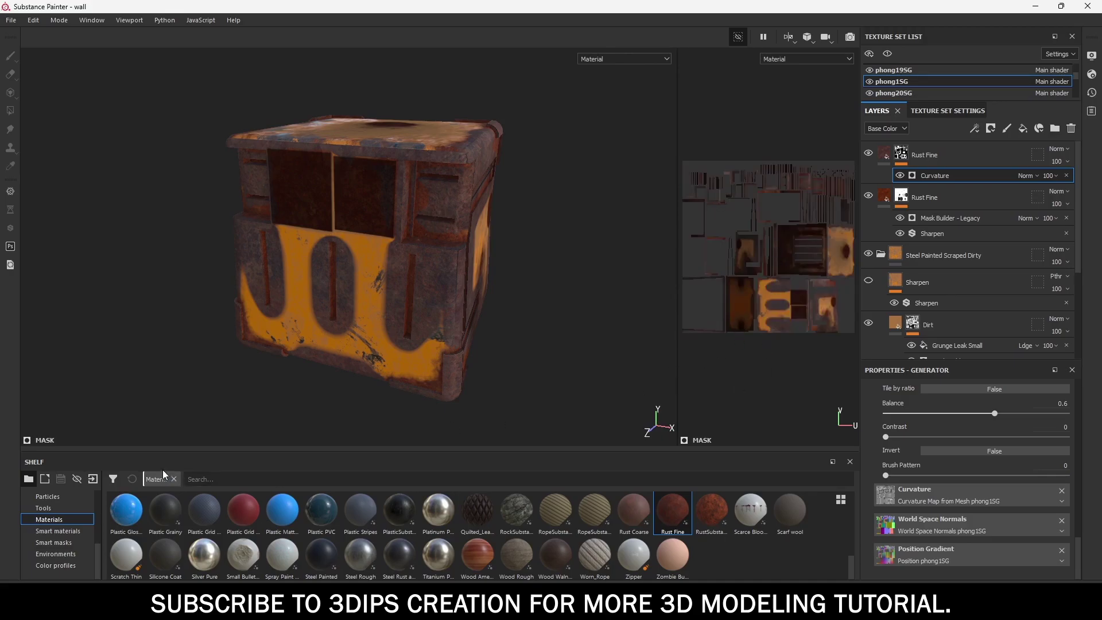
pyautogui.click(93, 479)
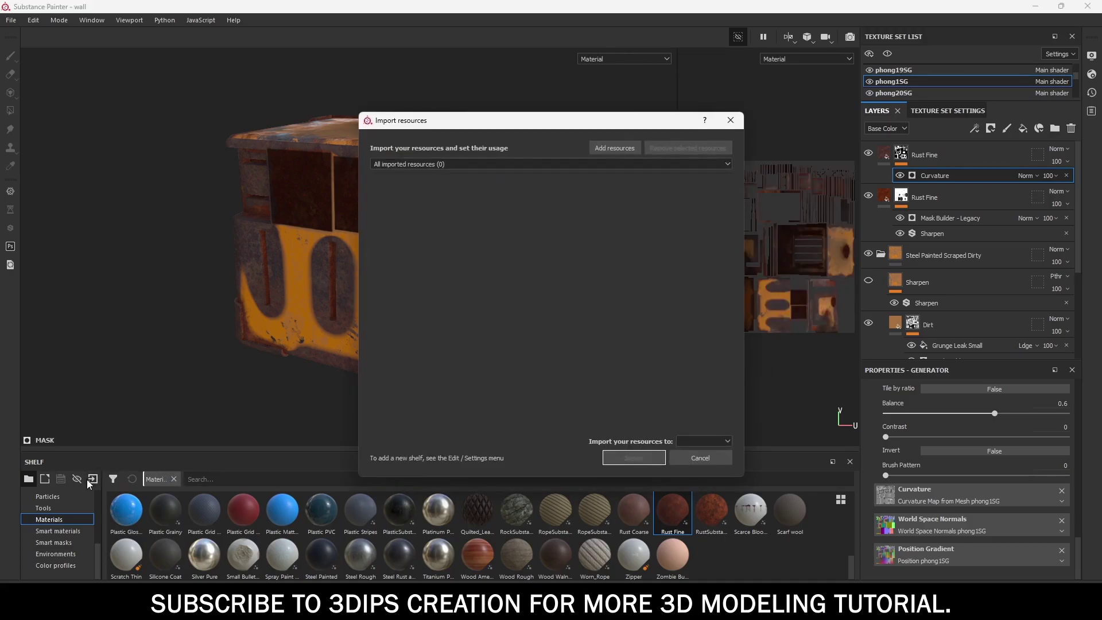
pyautogui.click(595, 148)
pyautogui.scroll(-5, 550, 367)
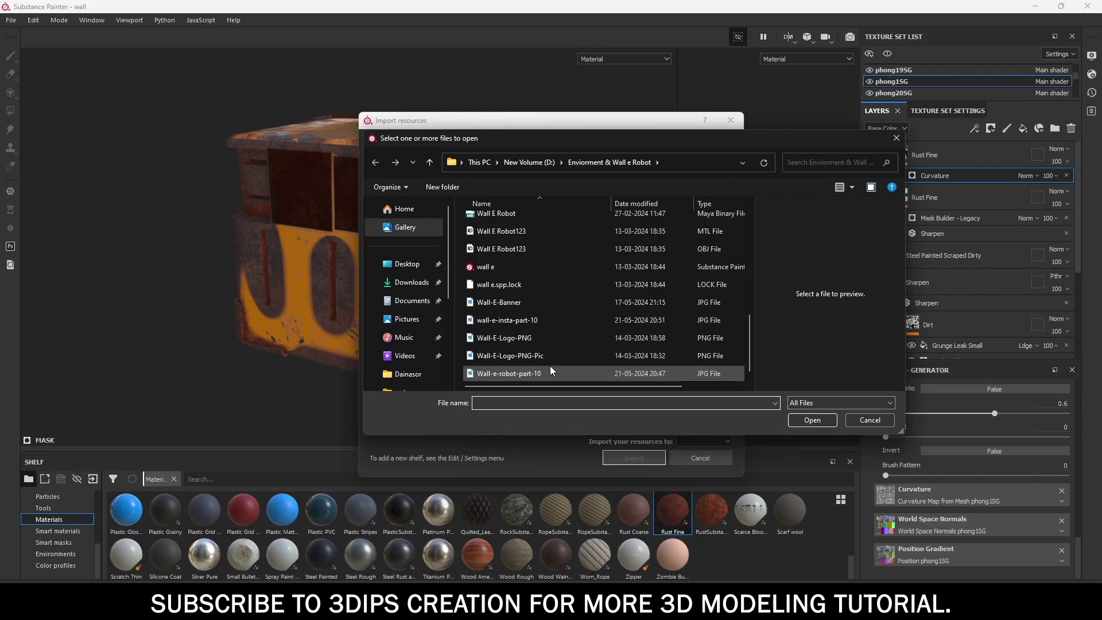
pyautogui.click(519, 338)
pyautogui.click(812, 419)
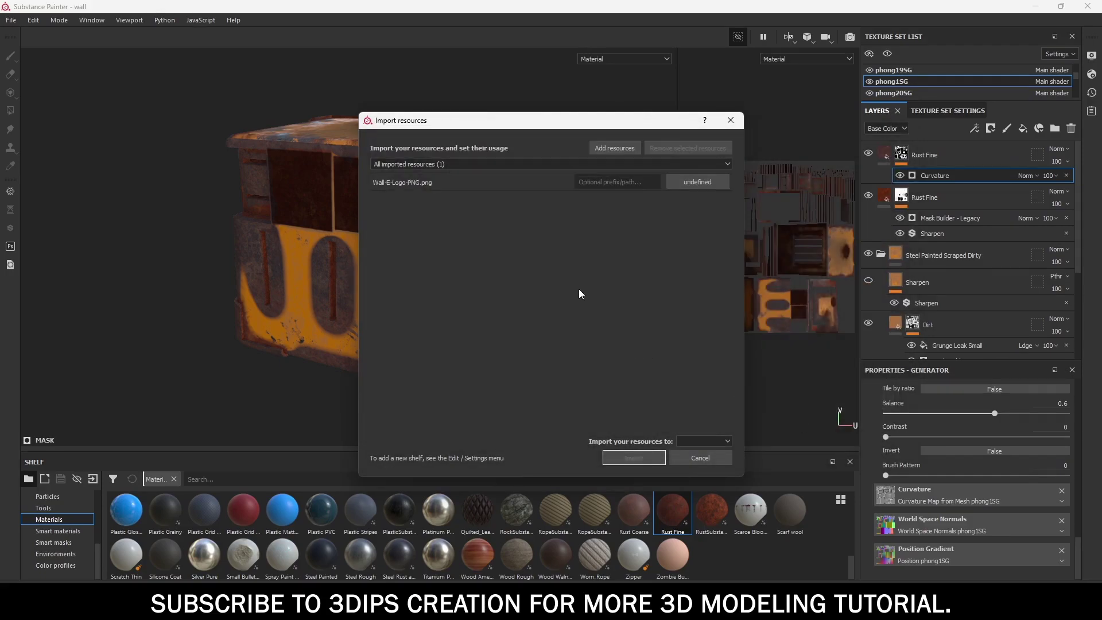
# Import the logo as an alpha into the current session.
pyautogui.click(701, 181)
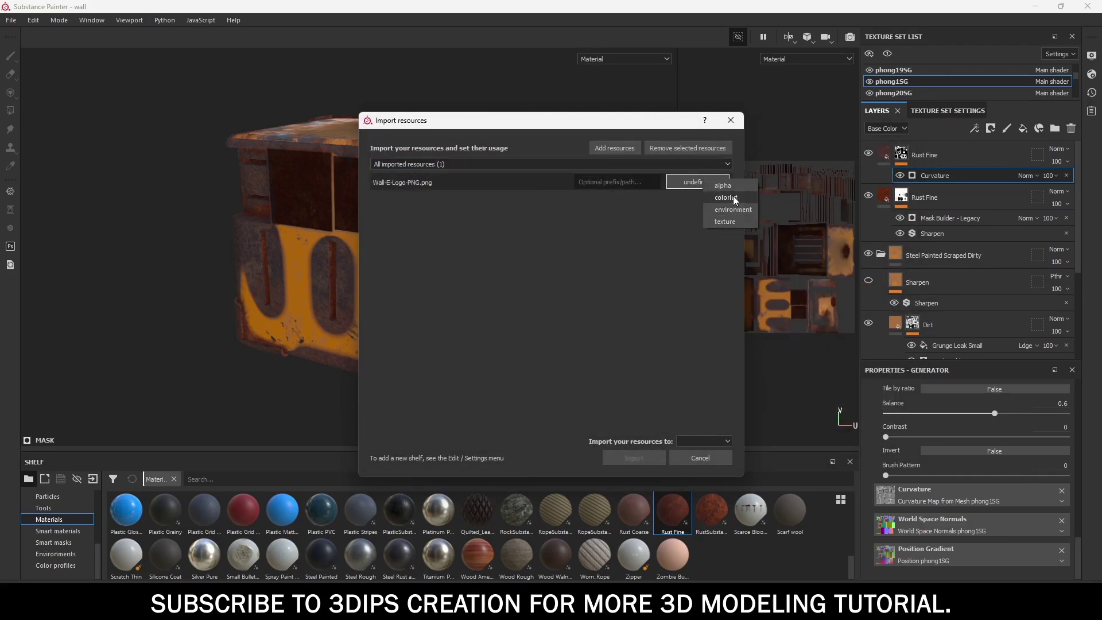
pyautogui.click(731, 184)
pyautogui.click(704, 441)
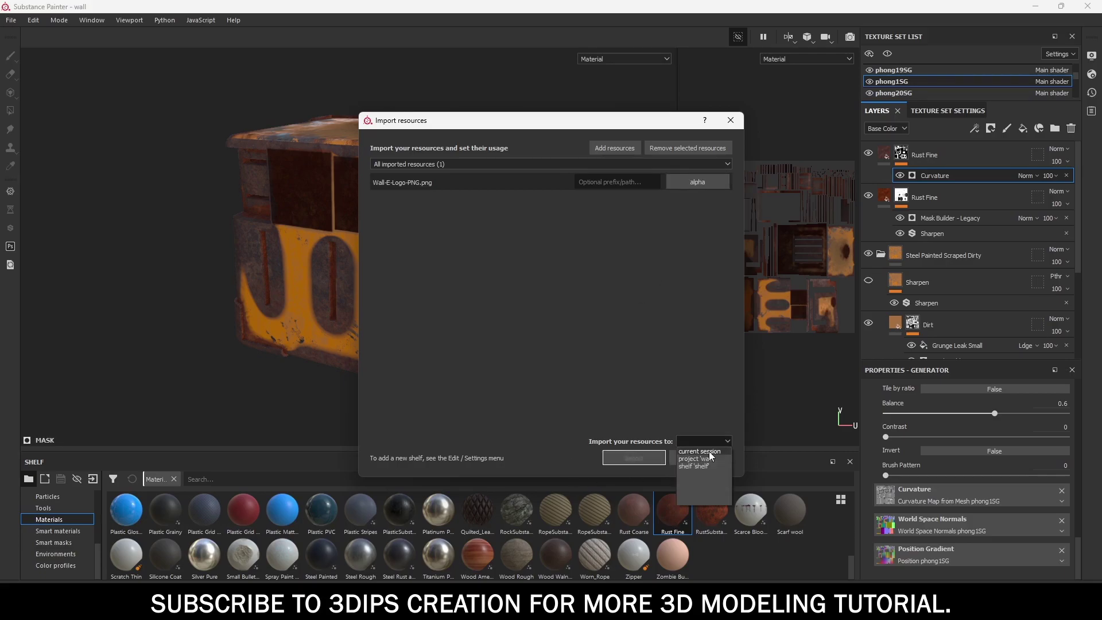
pyautogui.click(699, 452)
pyautogui.click(634, 457)
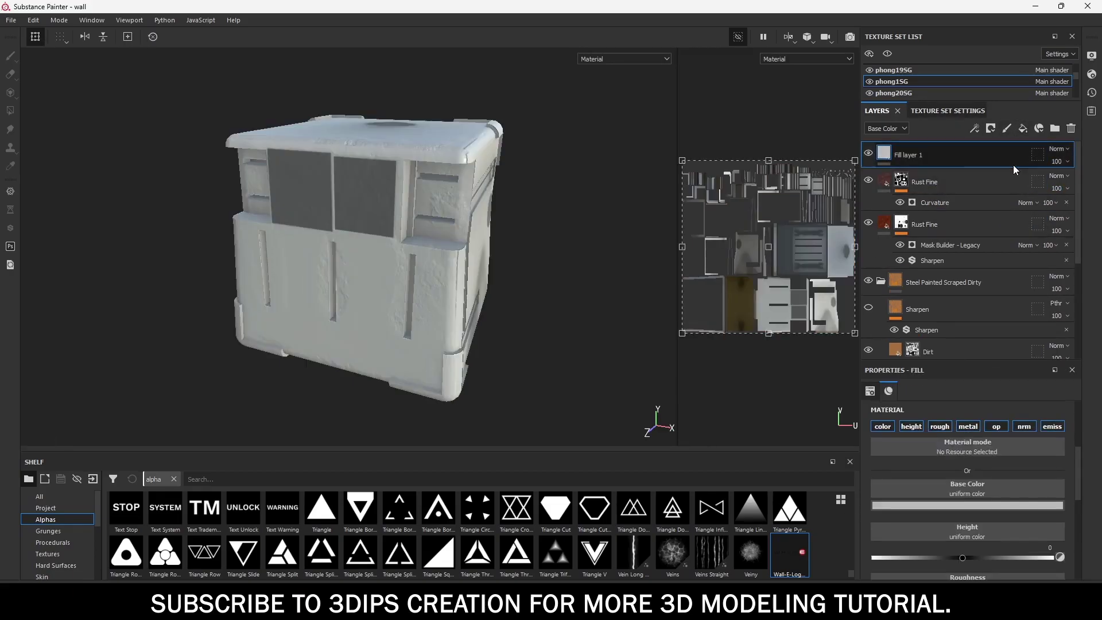
# Place Fill layer 1 above Steel Painted Scraped Dirty, disable rough and metal, use Wall-E logo as Base Color.
pyautogui.moveTo(918, 160); pyautogui.dragTo(902, 260)
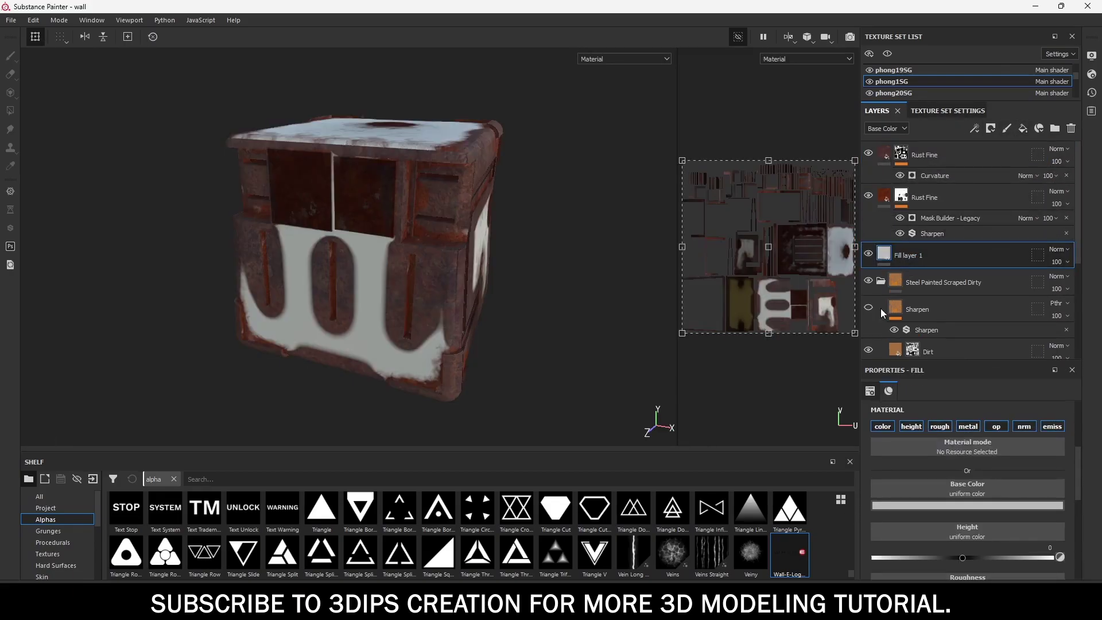
pyautogui.click(940, 426)
pyautogui.moveTo(973, 484)
pyautogui.mouseDown()
pyautogui.moveTo(915, 481)
pyautogui.moveTo(946, 490)
pyautogui.mouseUp()
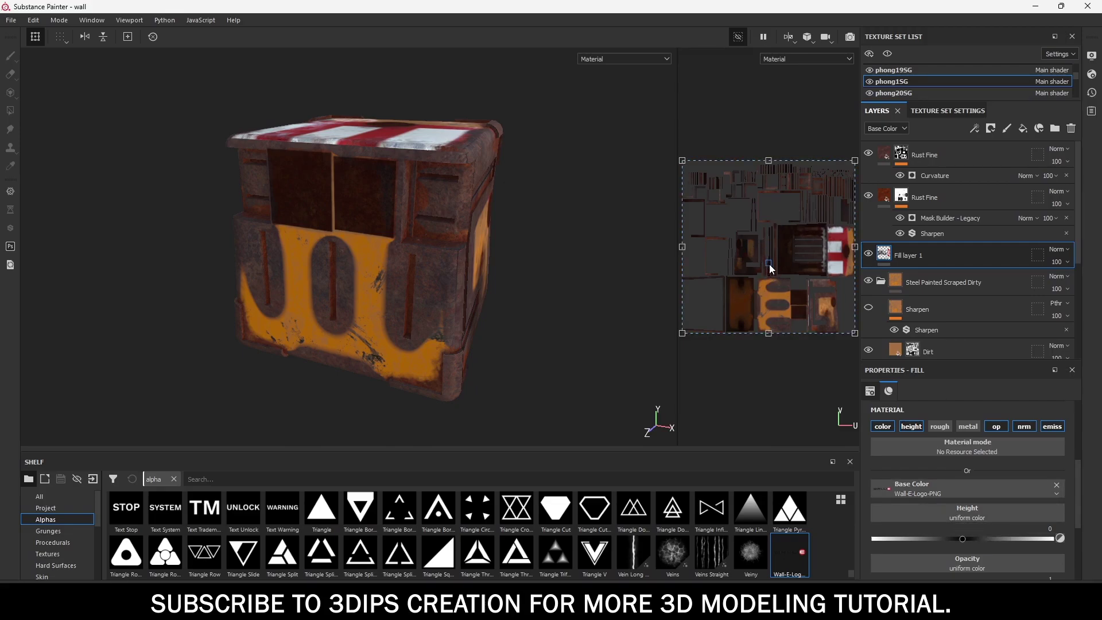
pyautogui.scroll(3, 981, 487)
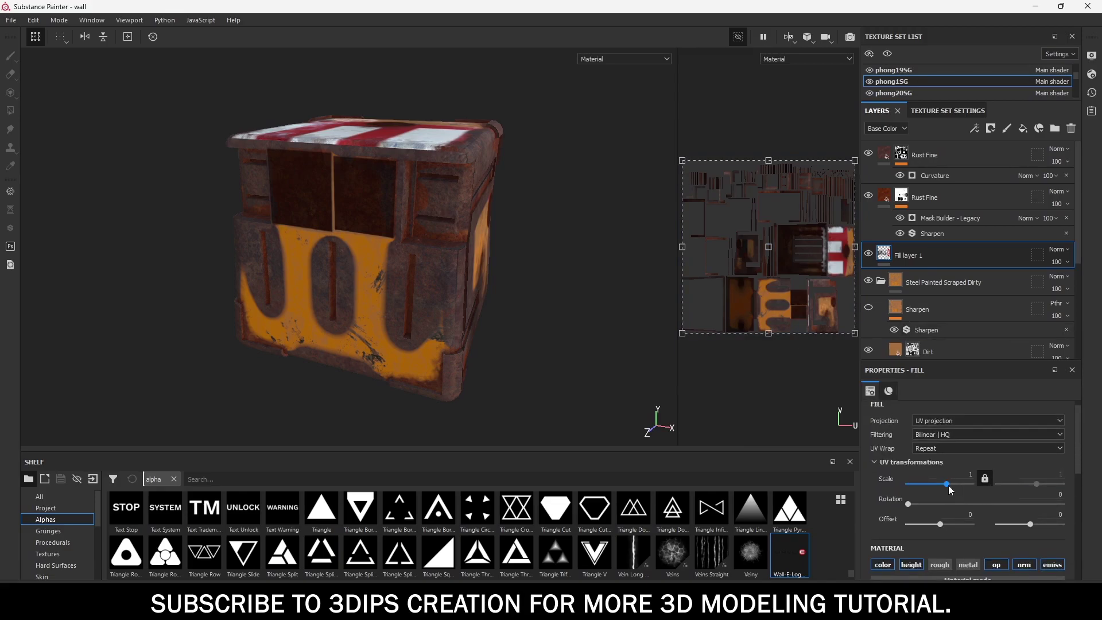
# Set UV Wrap to None and move and resize the logo onto the box's lower front.
pyautogui.moveTo(948, 482)
pyautogui.mouseDown()
pyautogui.moveTo(970, 492)
pyautogui.moveTo(945, 494)
pyautogui.mouseUp()
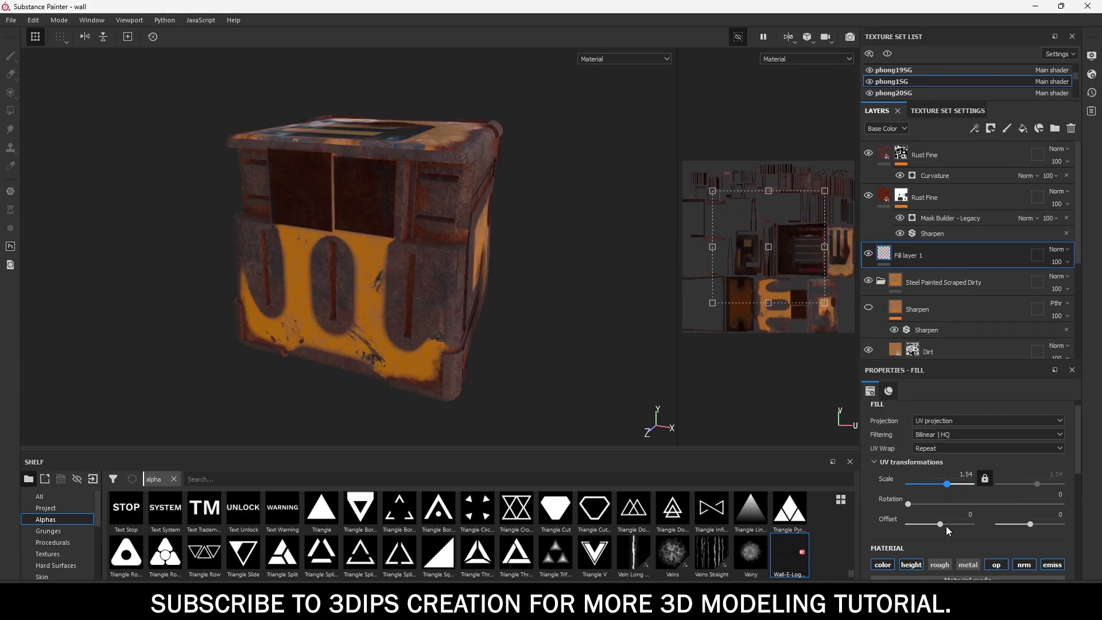
pyautogui.click(954, 447)
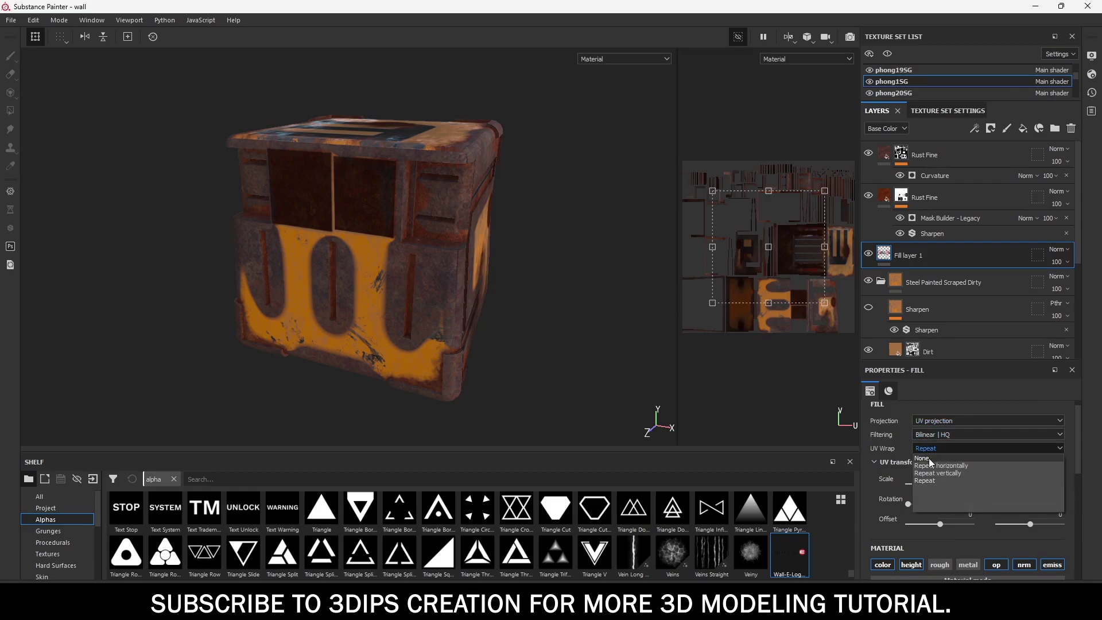
pyautogui.click(929, 458)
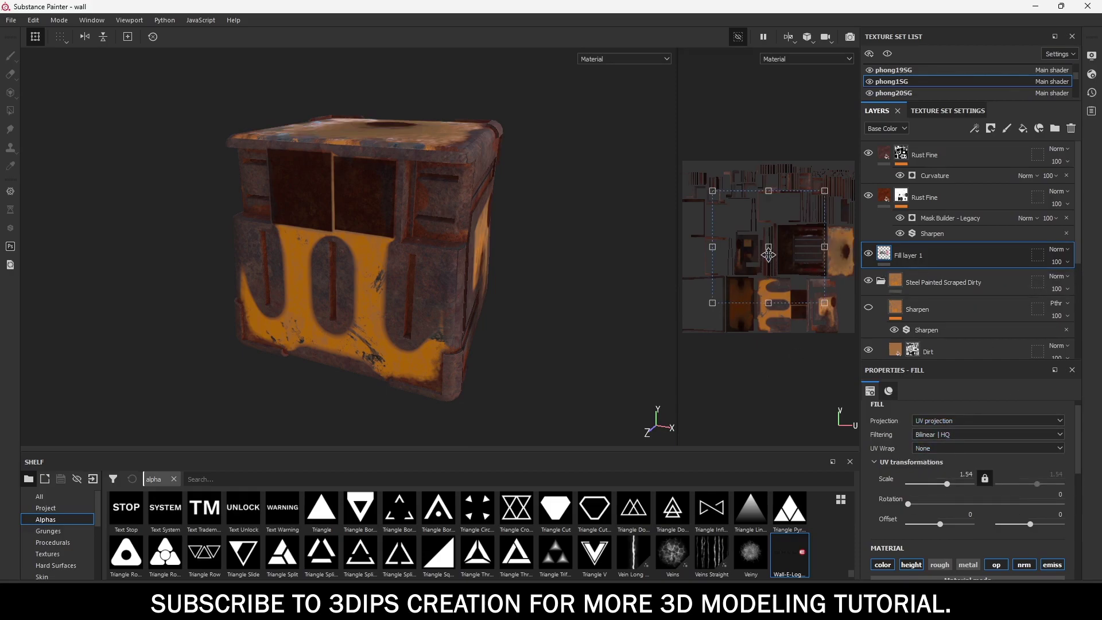
pyautogui.moveTo(768, 267); pyautogui.dragTo(759, 328)
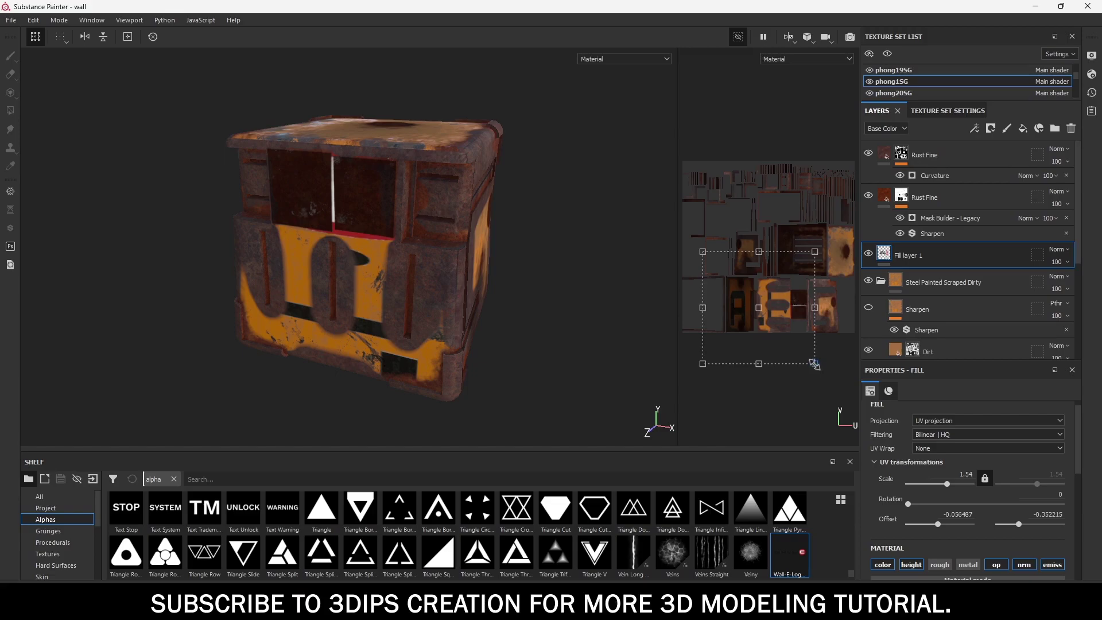
pyautogui.moveTo(816, 364)
pyautogui.mouseDown()
pyautogui.moveTo(797, 319)
pyautogui.moveTo(769, 304)
pyautogui.mouseUp()
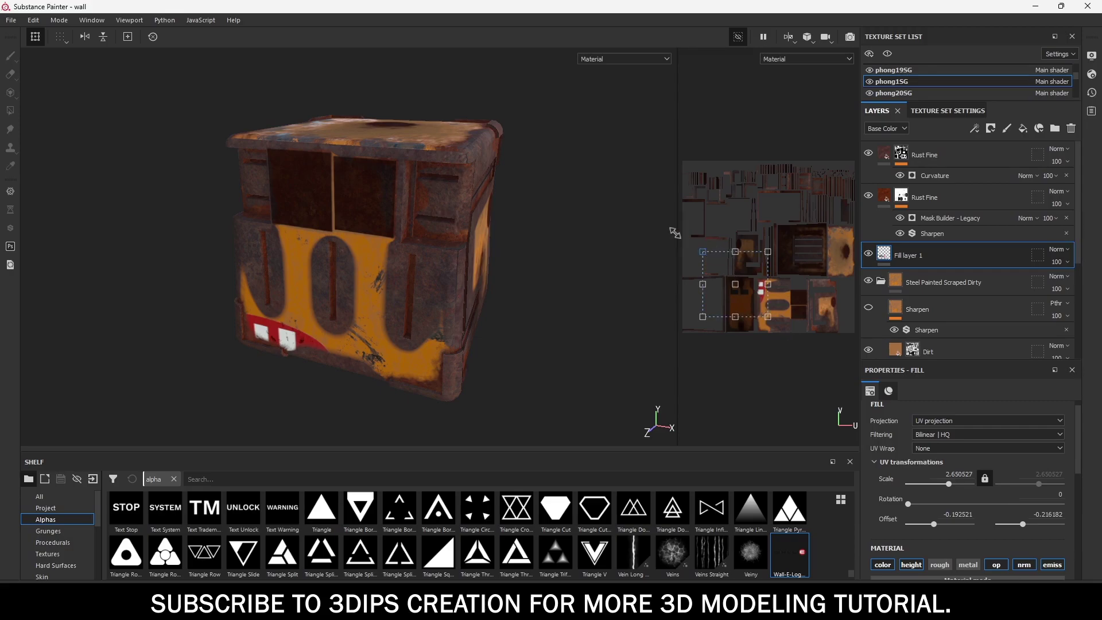
pyautogui.moveTo(704, 251); pyautogui.dragTo(770, 279)
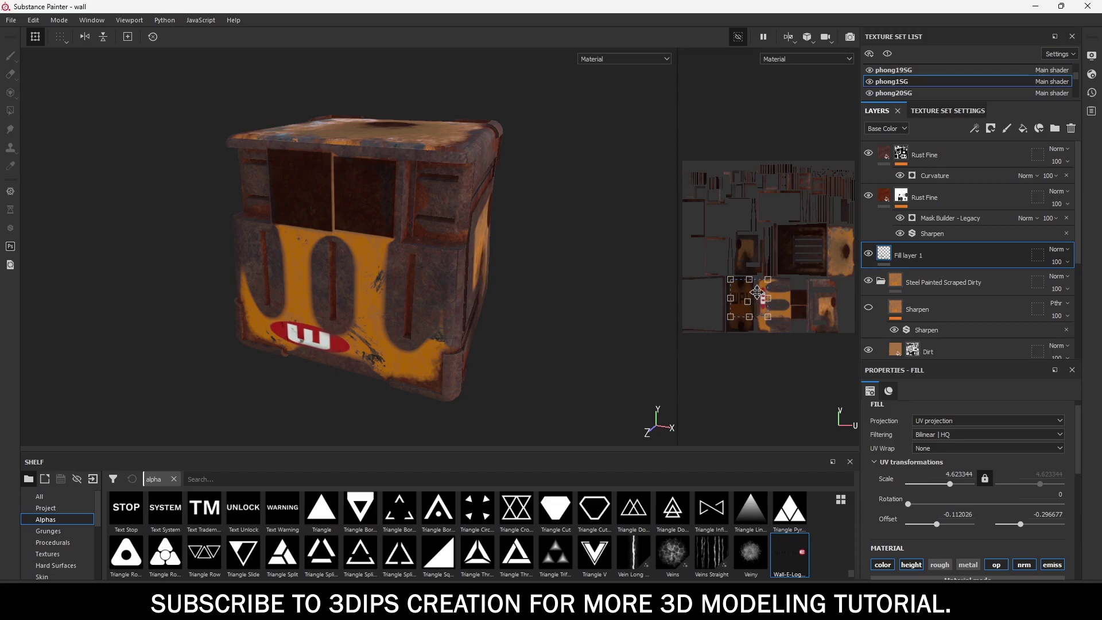
pyautogui.moveTo(758, 292)
pyautogui.mouseDown()
pyautogui.moveTo(773, 304)
pyautogui.moveTo(776, 343)
pyautogui.mouseUp()
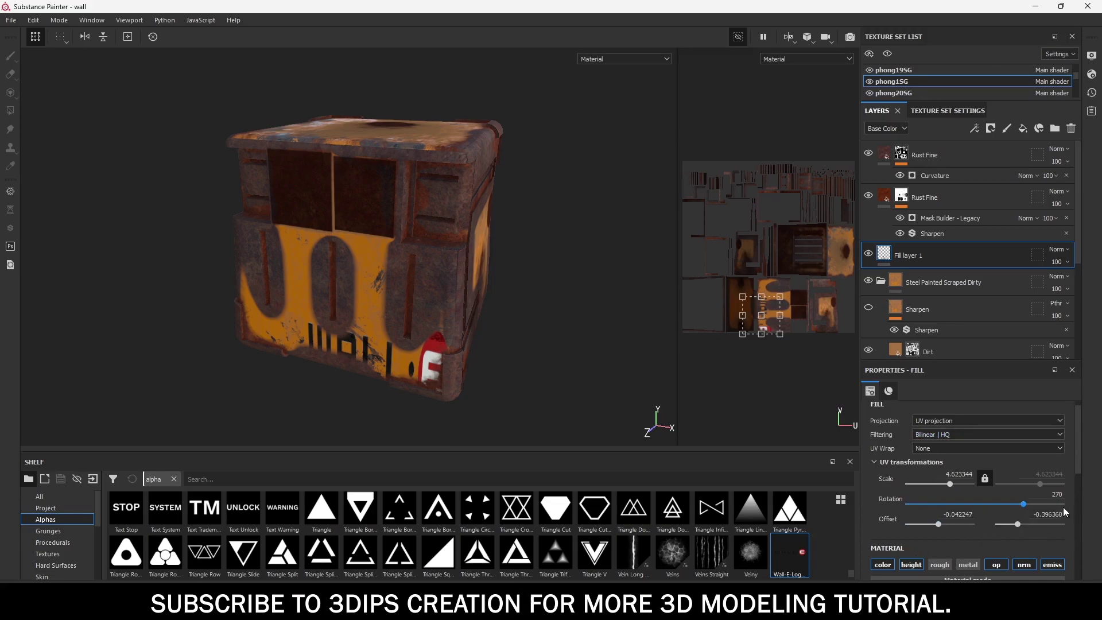
# Unlock the UV scale, set its second value to 14.98373, and nudge the logo position.
pyautogui.click(987, 480)
pyautogui.click(1055, 473)
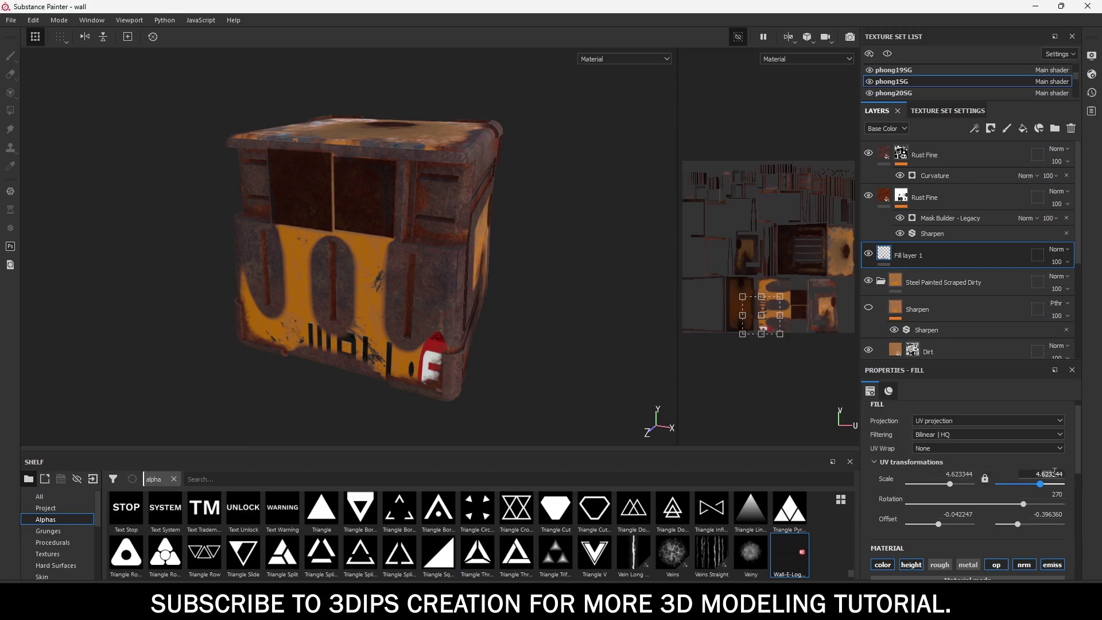
pyautogui.hotkey('ctrl', 'a')
pyautogui.write('14.')
pyautogui.write('98')
pyautogui.write('373')
pyautogui.press('Return')
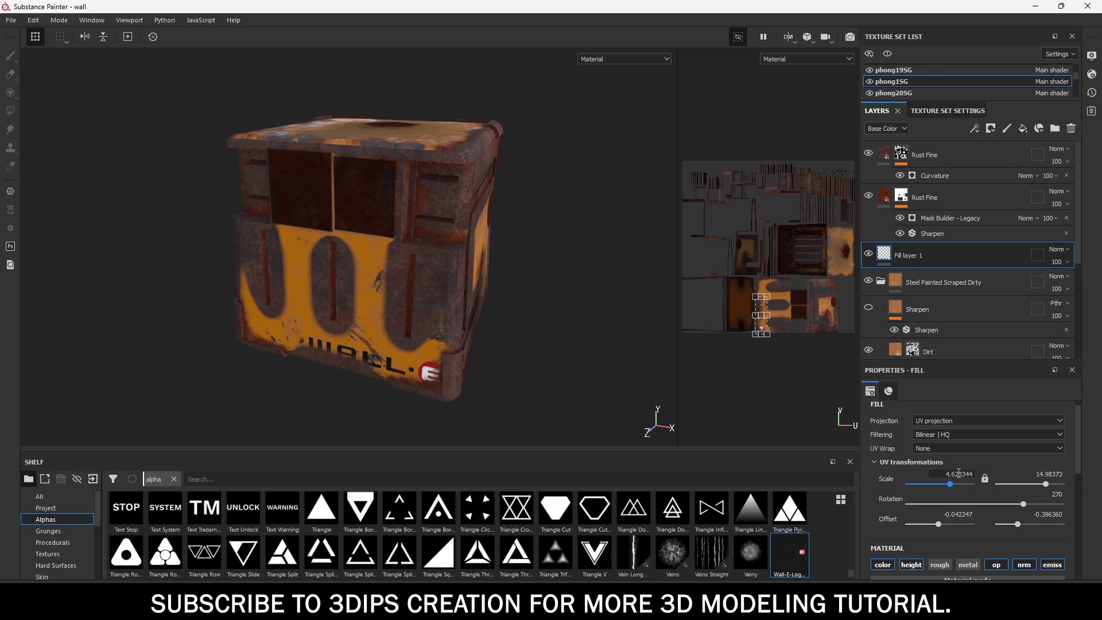
pyautogui.scroll(3, 770, 317)
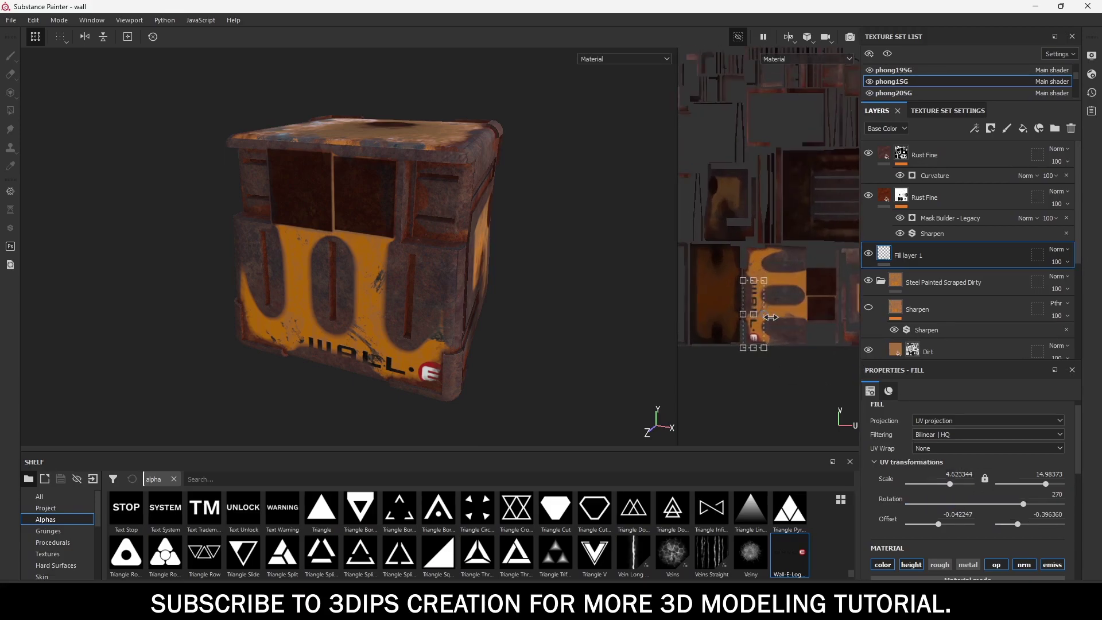
pyautogui.scroll(2, 771, 317)
pyautogui.moveTo(743, 334); pyautogui.dragTo(753, 331)
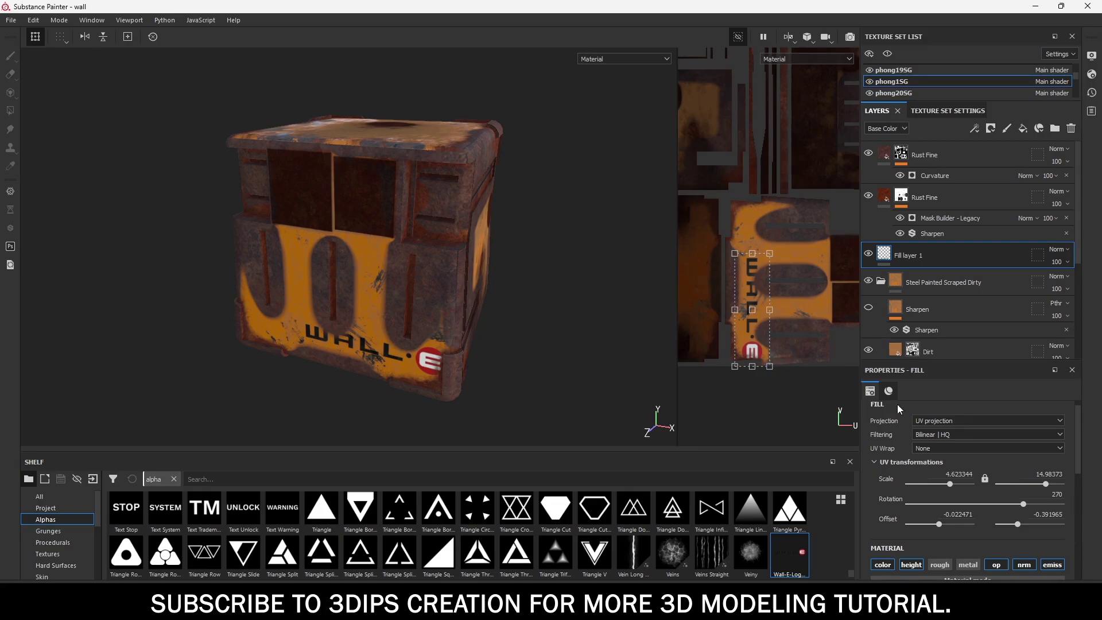
# Set the logo fill's UV scale to 4.637644 and horizontal offset to -0.028825.
pyautogui.click(967, 475)
pyautogui.write('7')
pyautogui.write('64')
pyautogui.write('4')
pyautogui.press('Return')
pyautogui.click(958, 512)
pyautogui.press('BackSpace')
pyautogui.press('BackSpace')
pyautogui.write('88')
pyautogui.press('Return')
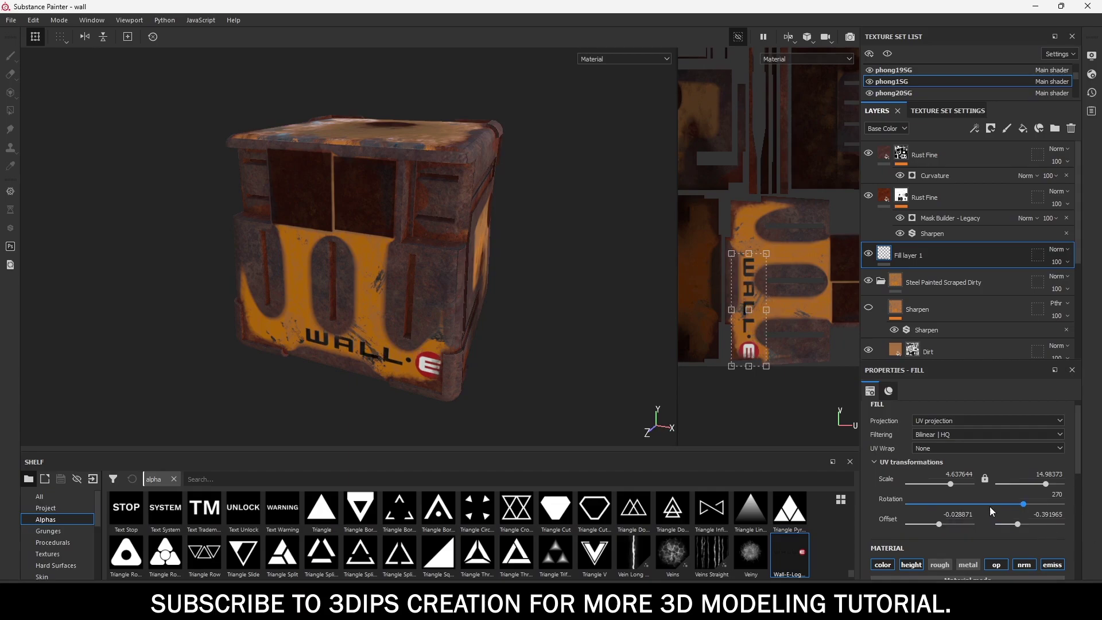
pyautogui.click(974, 515)
pyautogui.press('BackSpace')
pyautogui.press('BackSpace')
pyautogui.write('25')
pyautogui.press('Return')
# Set the logo fill's vertical UV offset to -0.378487.
pyautogui.click(1057, 515)
pyautogui.write('0037848')
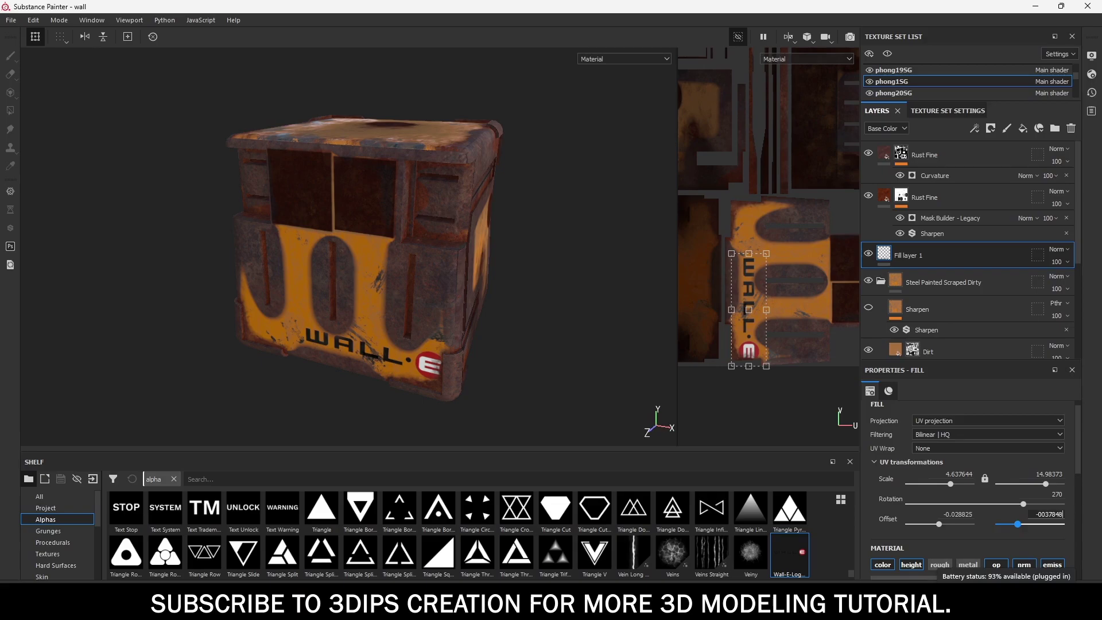
pyautogui.press('Return')
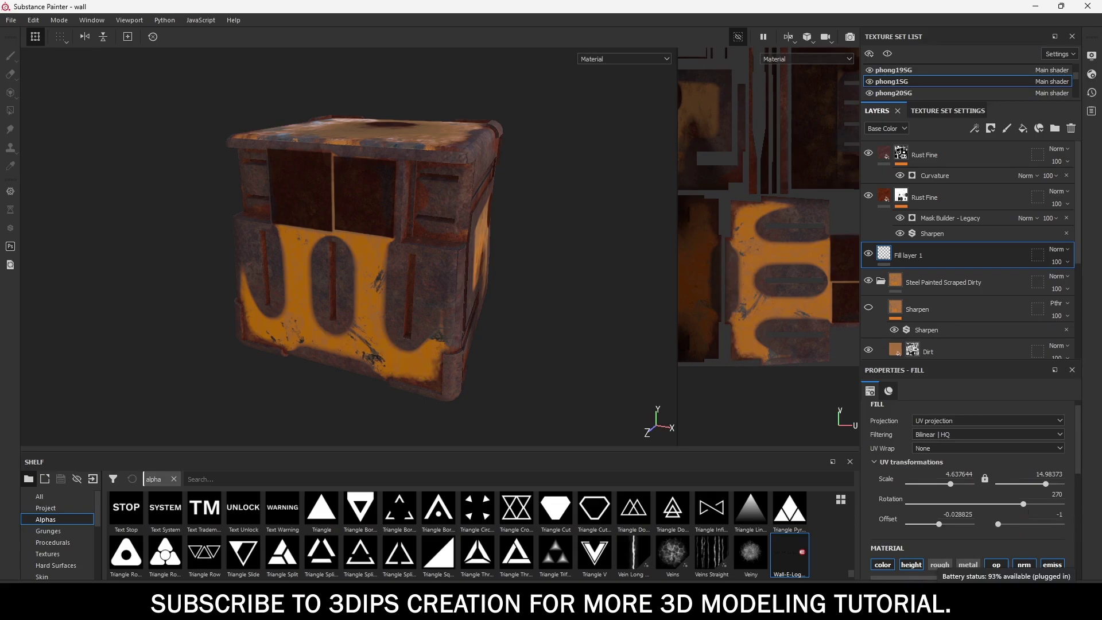
pyautogui.click(1061, 514)
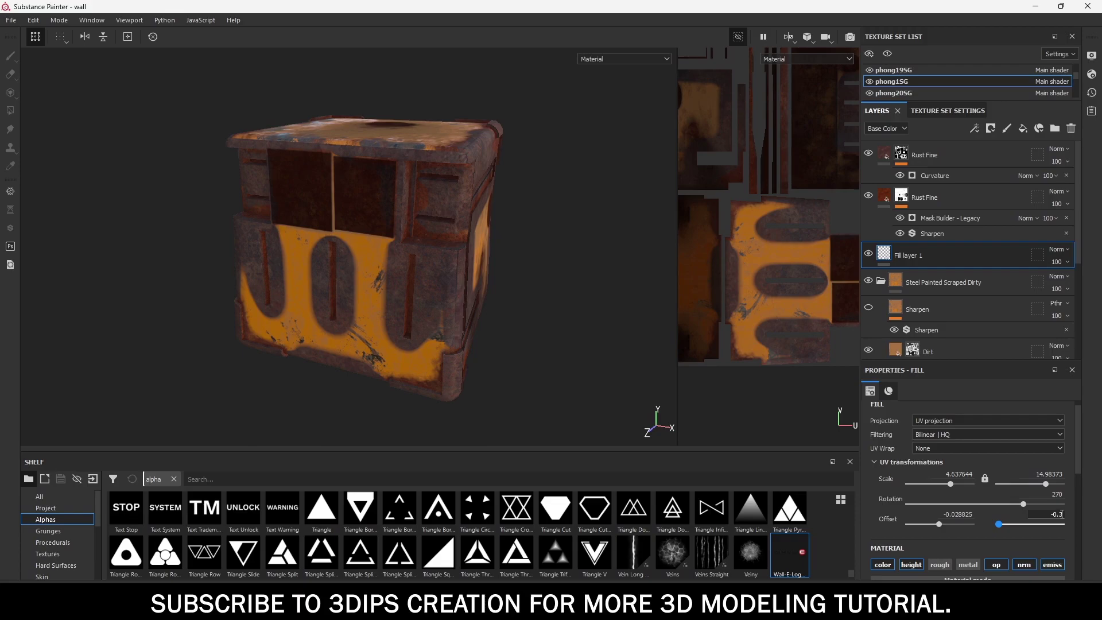
pyautogui.write('78')
pyautogui.write('487')
pyautogui.press('Return')
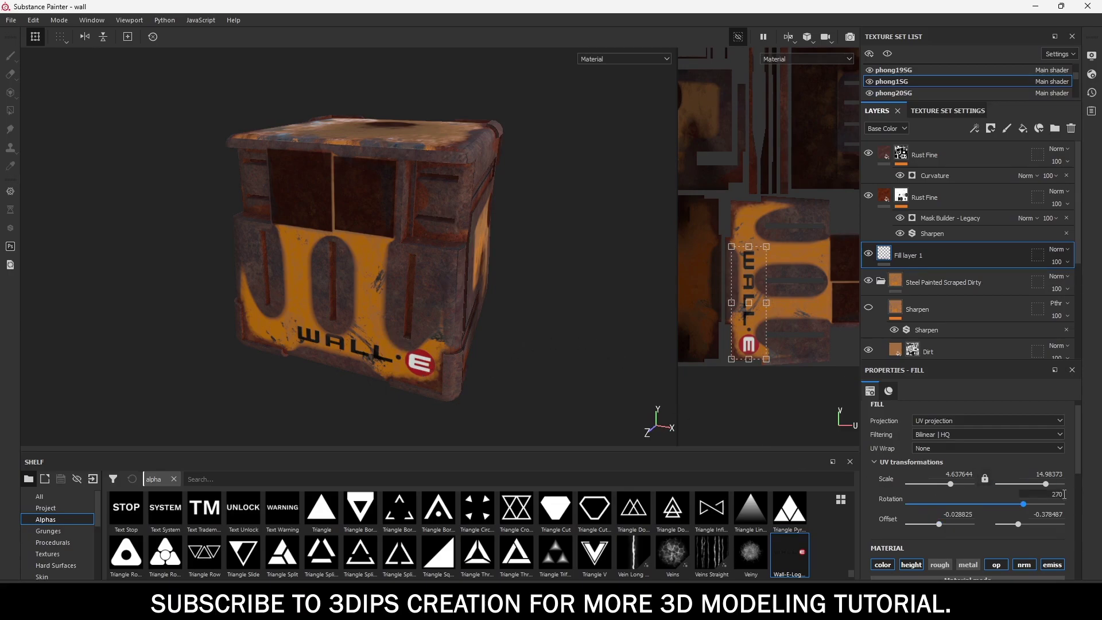
pyautogui.scroll(-5, 946, 477)
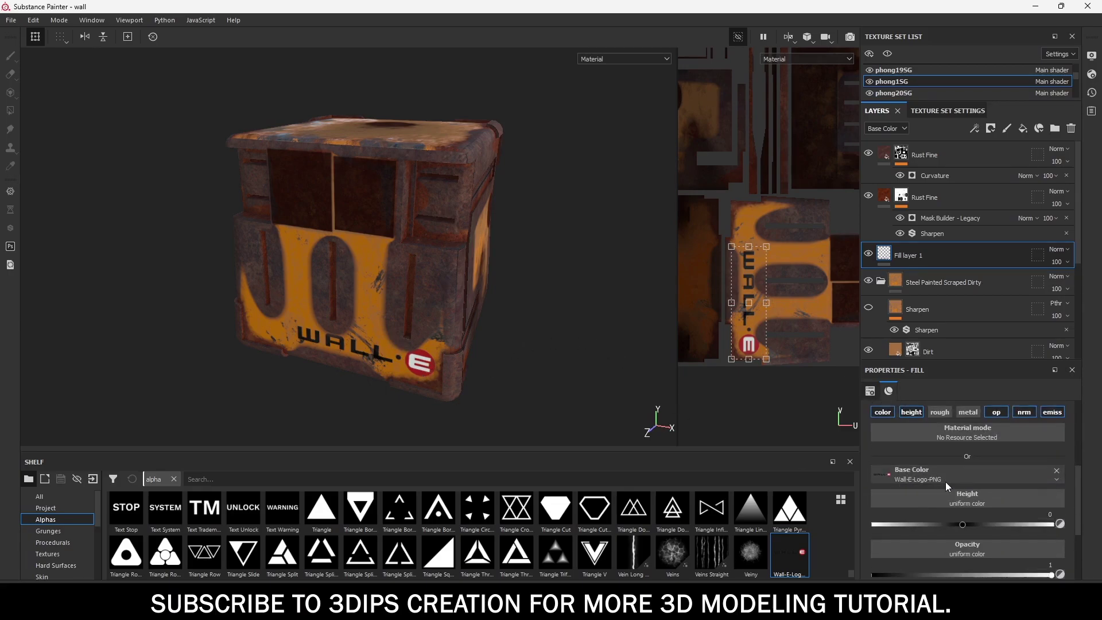
# Lower the fill's height value and assign the Wall-E-Logo alpha to the Height slot.
pyautogui.moveTo(436, 370)
pyautogui.keyDown('alt'); pyautogui.mouseDown()
pyautogui.moveTo(499, 318)
pyautogui.moveTo(505, 336)
pyautogui.mouseUp(); pyautogui.keyUp('alt')
pyautogui.scroll(3, 499, 319)
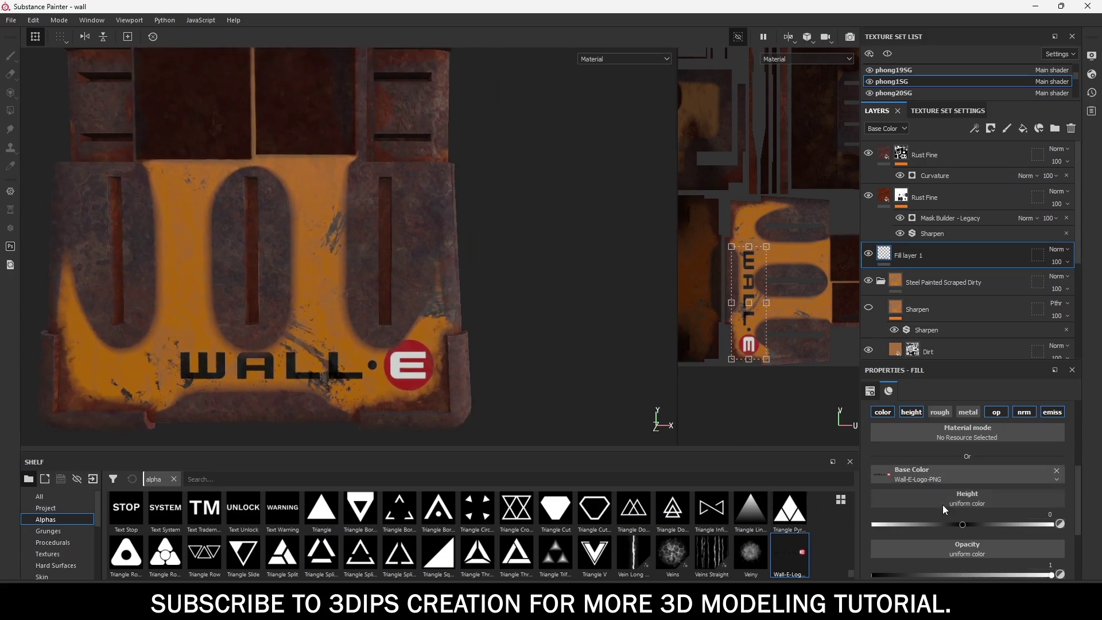
pyautogui.moveTo(960, 525)
pyautogui.mouseDown()
pyautogui.moveTo(969, 524)
pyautogui.moveTo(874, 519)
pyautogui.mouseUp()
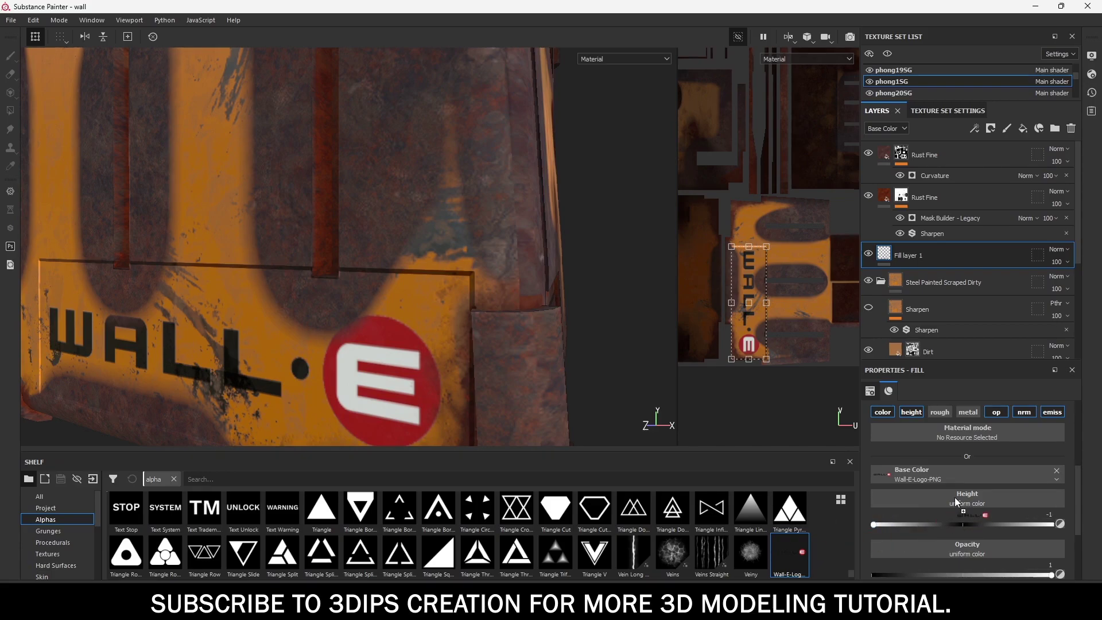
pyautogui.moveTo(955, 497); pyautogui.dragTo(955, 499)
pyautogui.keyDown('alt'); pyautogui.moveTo(615, 314); pyautogui.dragTo(468, 336); pyautogui.keyUp('alt')
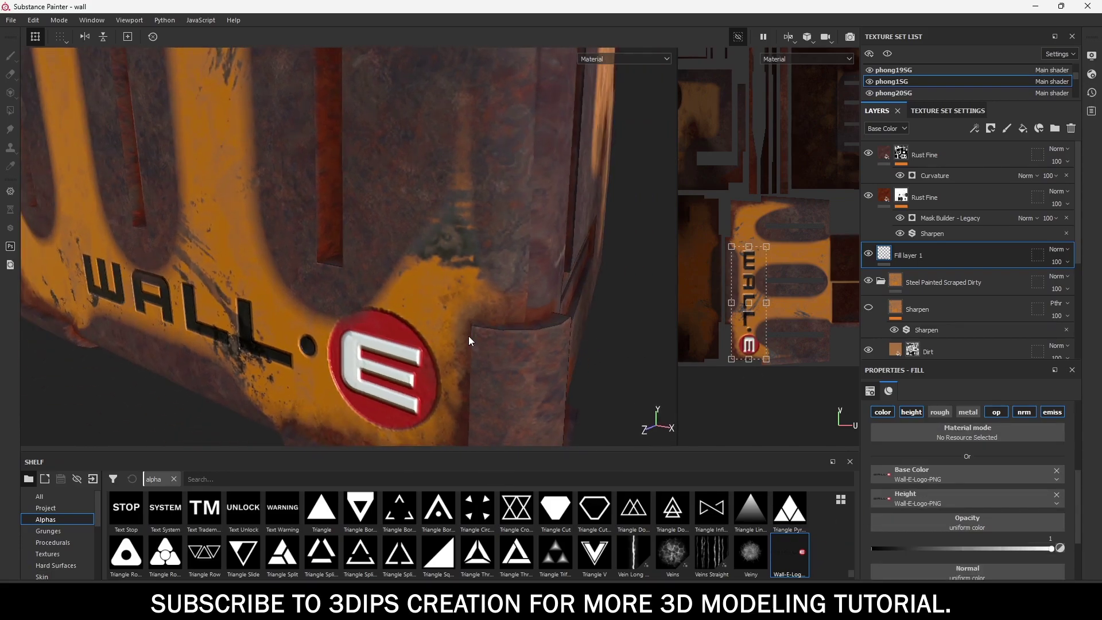
pyautogui.scroll(-5, 468, 336)
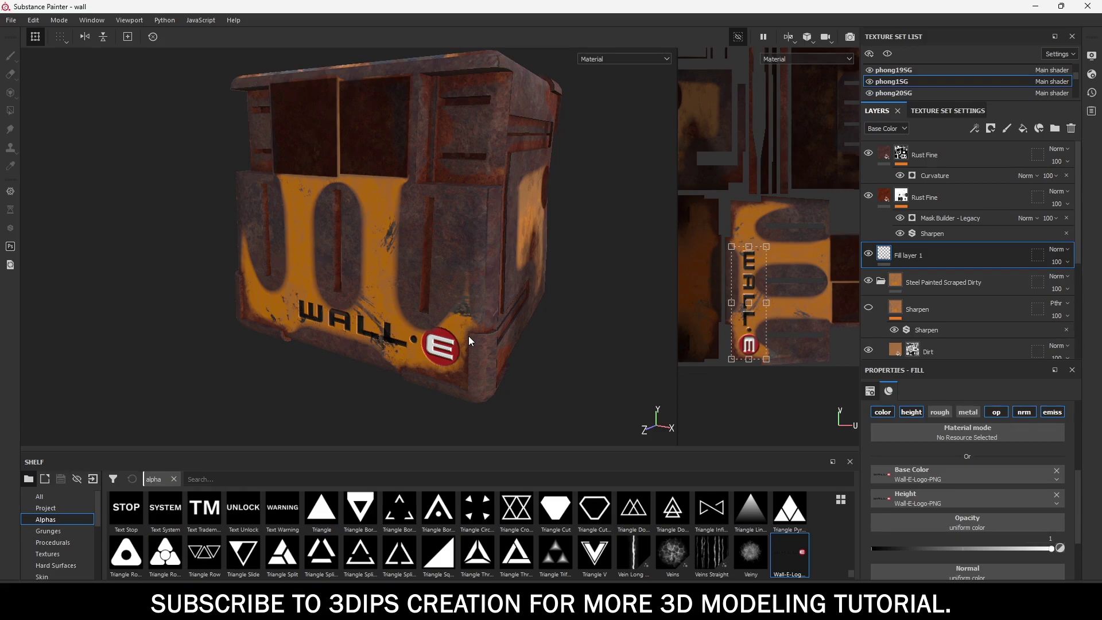
pyautogui.scroll(-3, 489, 298)
# Show the whole WALL·E model with all texture sets in a 3D-only view, viewed from above.
pyautogui.press('f')
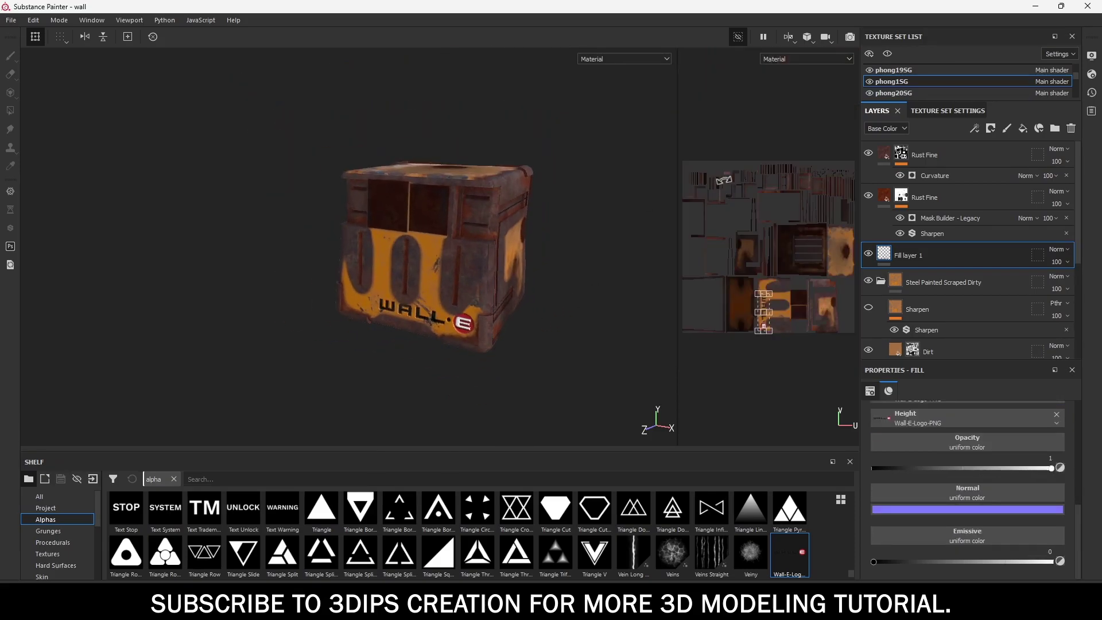
pyautogui.press('F2')
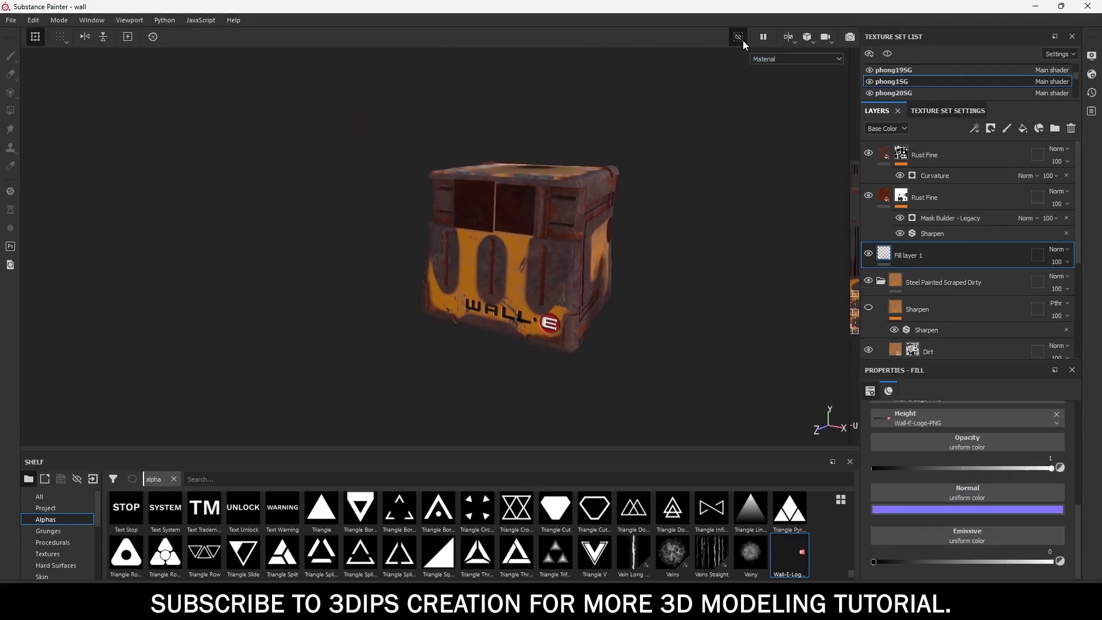
pyautogui.click(738, 36)
pyautogui.moveTo(738, 251)
pyautogui.keyDown('alt'); pyautogui.mouseDown()
pyautogui.moveTo(741, 278)
pyautogui.moveTo(742, 258)
pyautogui.moveTo(590, 249)
pyautogui.moveTo(498, 289)
pyautogui.moveTo(460, 268)
pyautogui.mouseUp(); pyautogui.keyUp('alt')
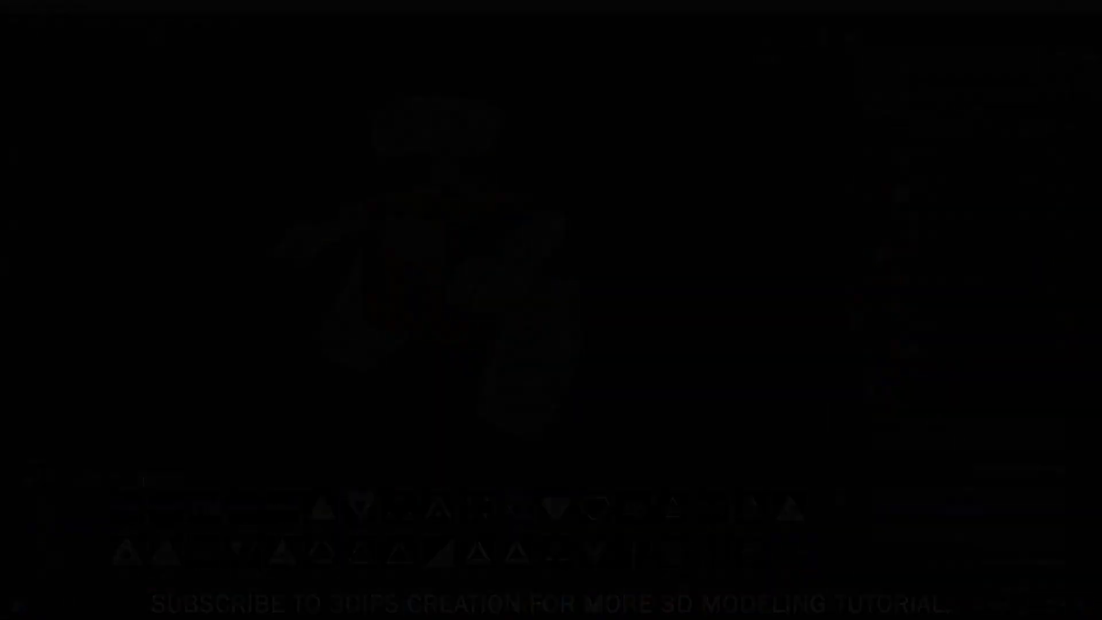